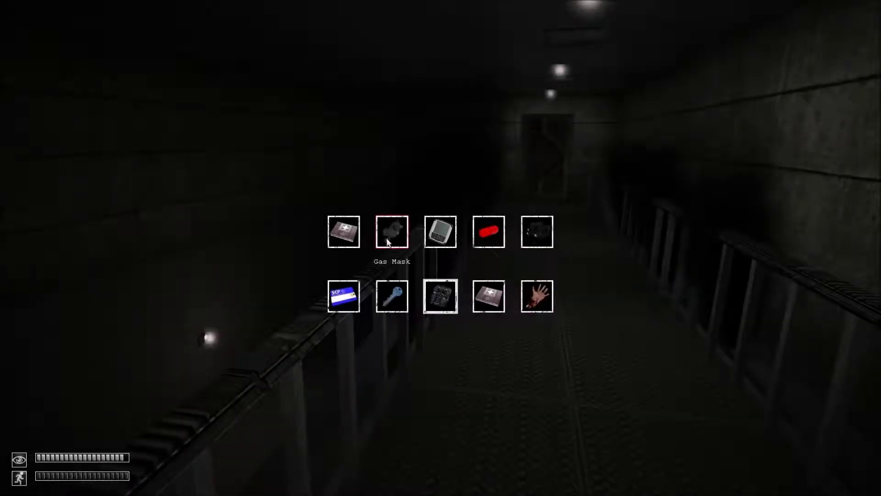
key(Tab)
key(Tab)
- Put on the gas mask and equip the S-NAV navigator from the inventory
double_click(387, 235)
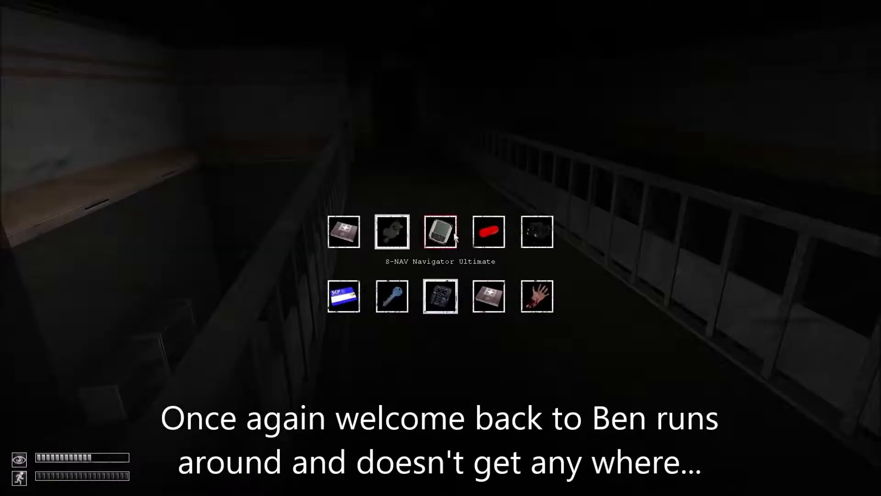
double_click(455, 237)
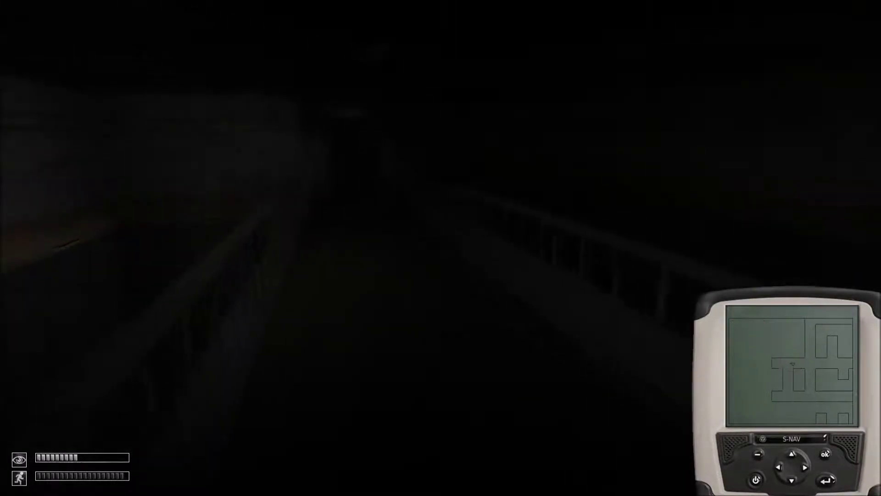
key(space)
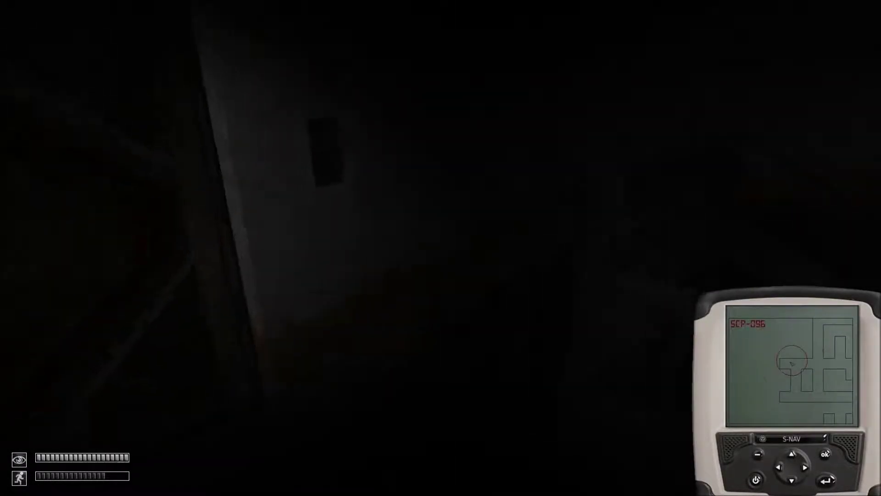
- Re-equip the S-NAV and walk from the tiled dark room into the corridor
key(Tab)
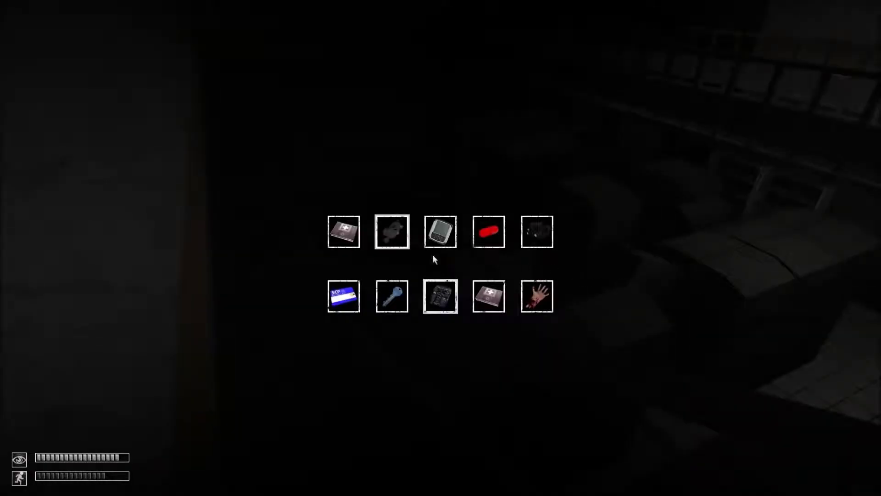
key(Tab)
click(440, 234)
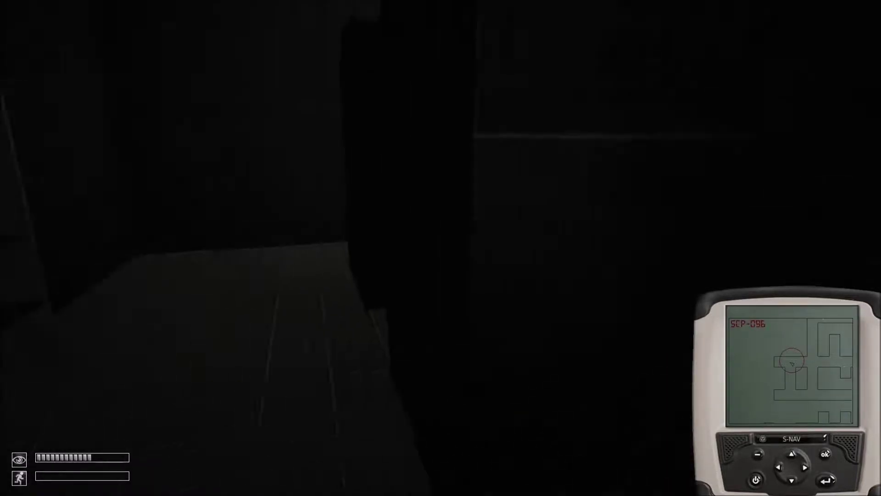
key(w)
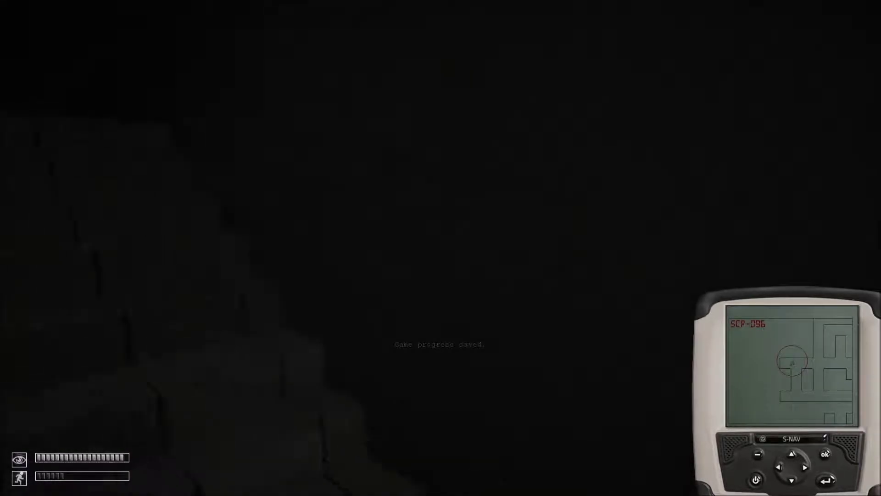
key(w)
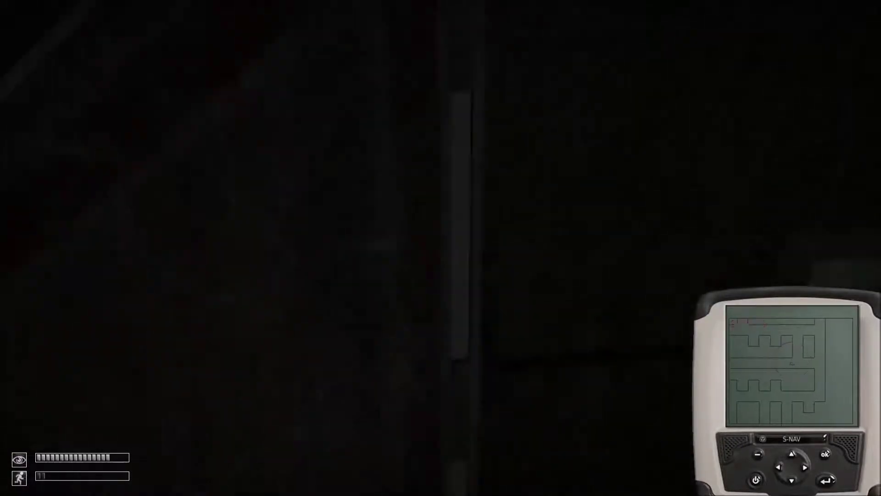
- Blink while crossing the dark hallways toward the brighter SCP-008 corridor
key(space)
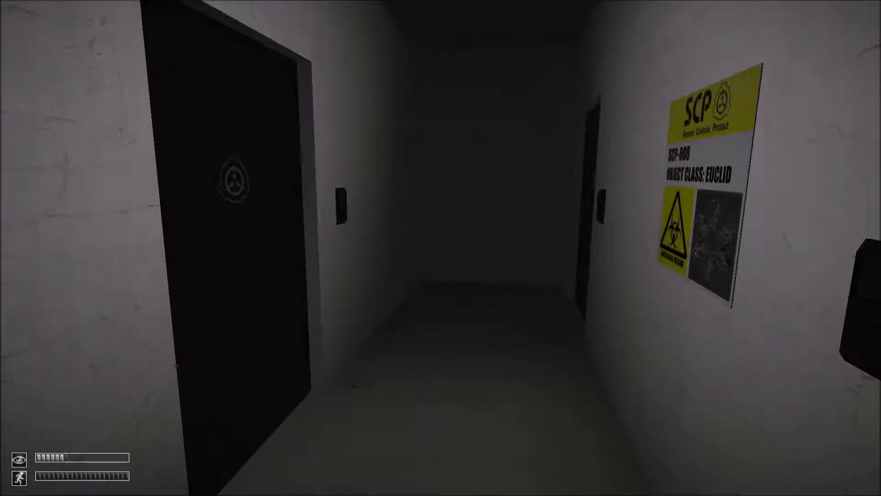
- Walk past the SCP-008 poster and look through the window at the machine
key(w)
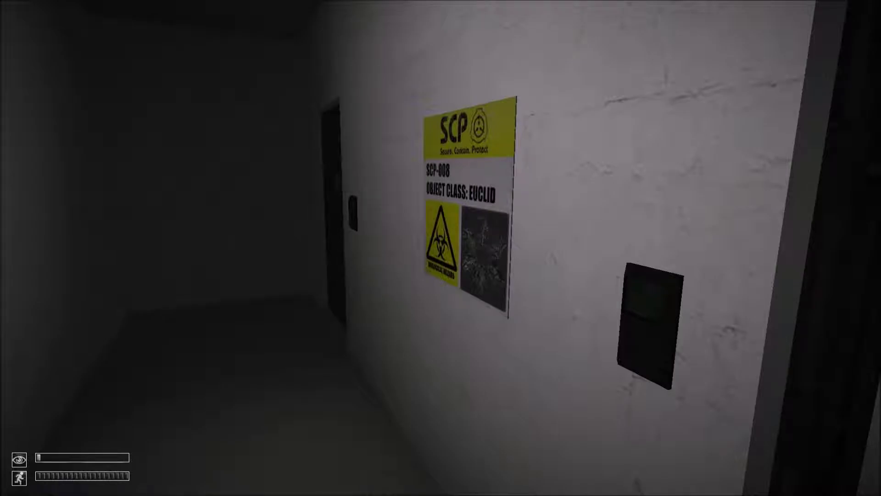
key(w)
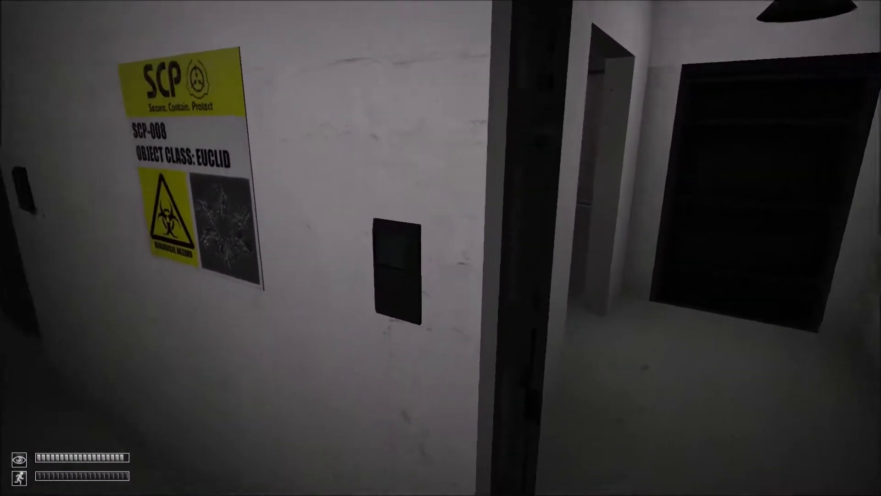
key(w)
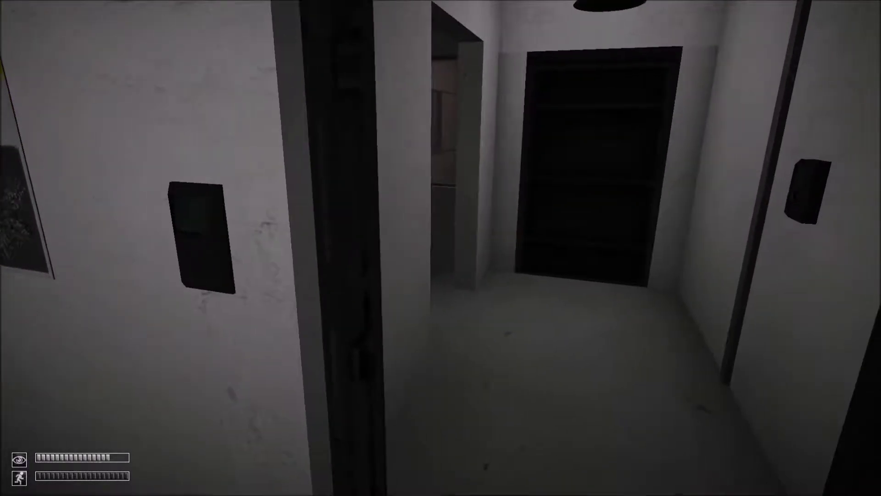
key(w)
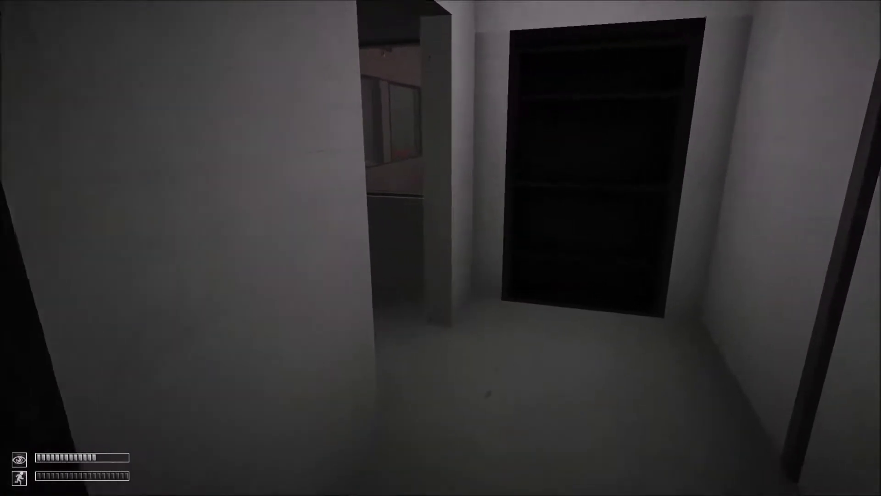
key(w)
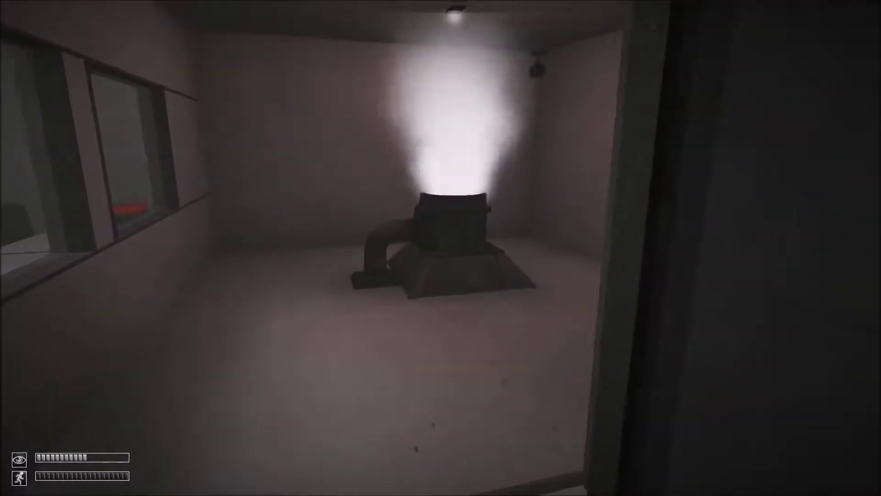
key(w)
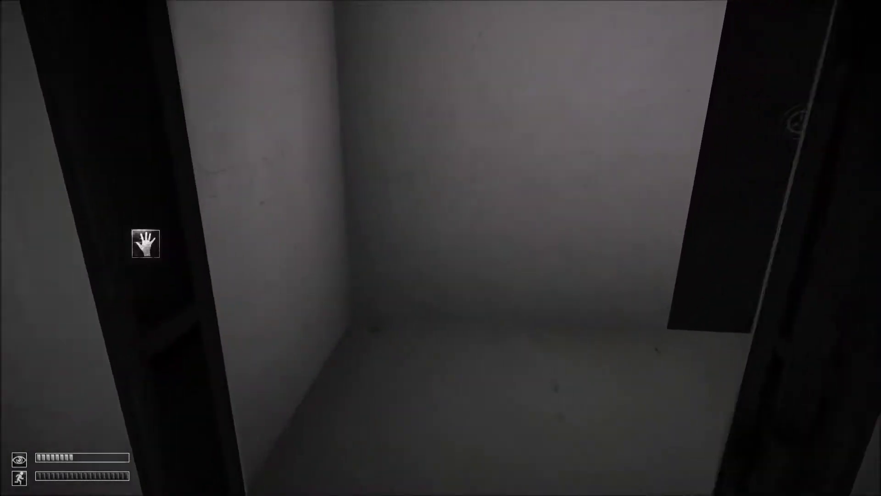
key(w)
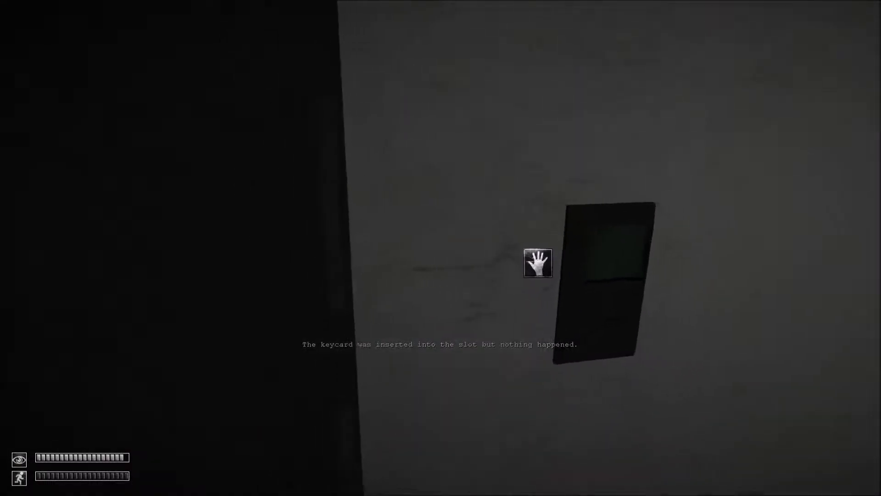
- Take out the Omni keycard and try it on the locked door
key(Tab)
key(Tab)
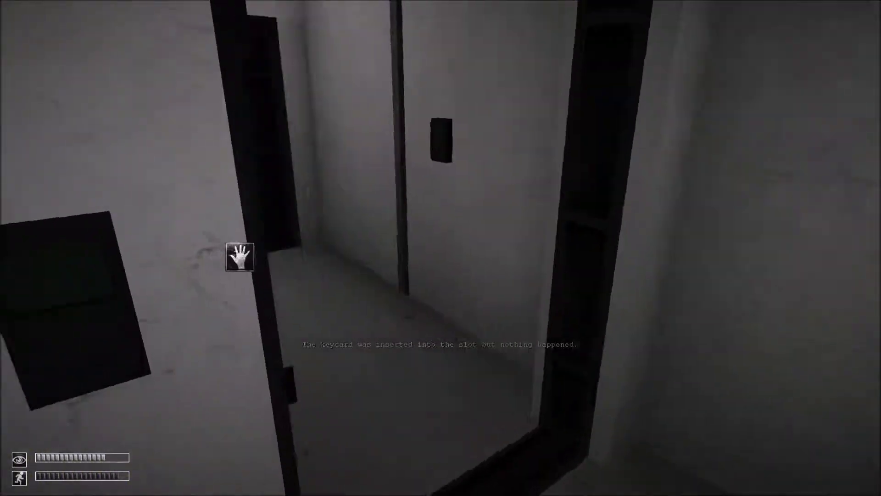
key(Tab)
key(Tab)
click(441, 248)
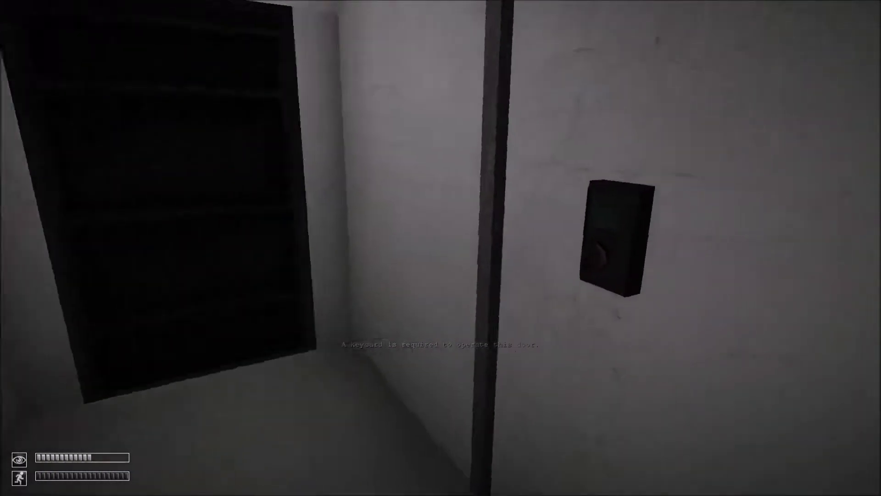
key(Tab)
click(343, 296)
click(441, 248)
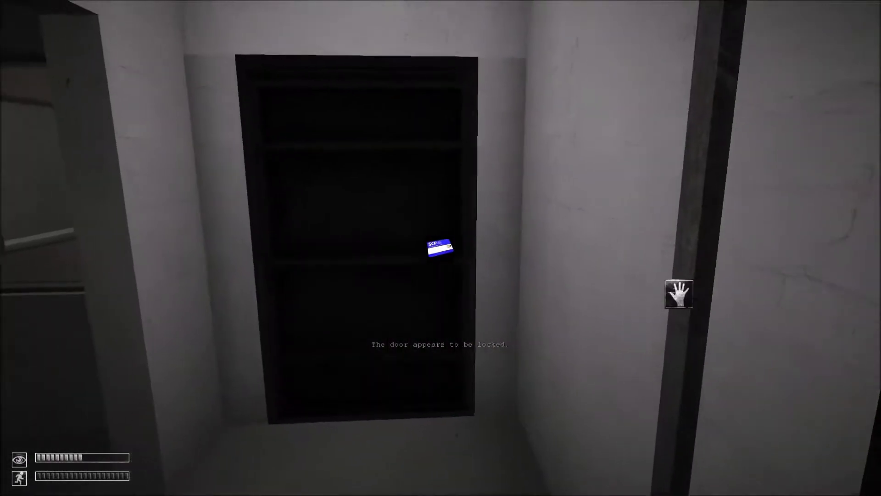
- Try the keycard on another door slot, which stays locked, then return to the corridor
key(a)
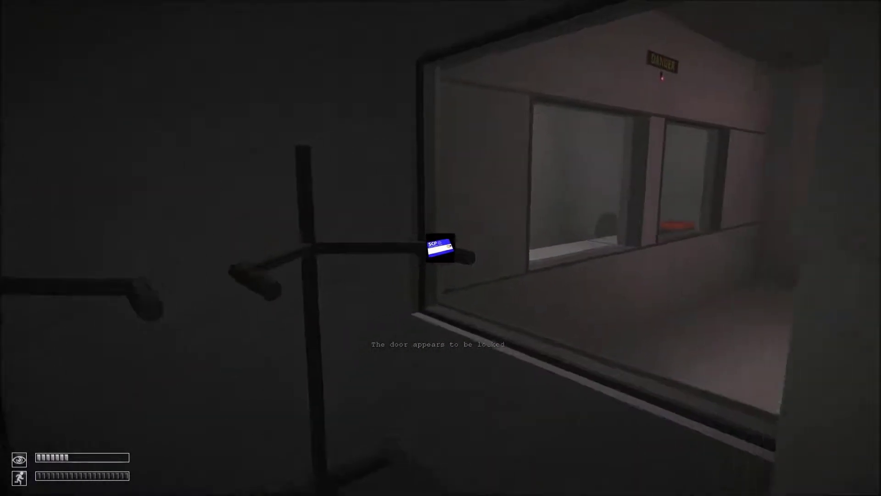
key(w)
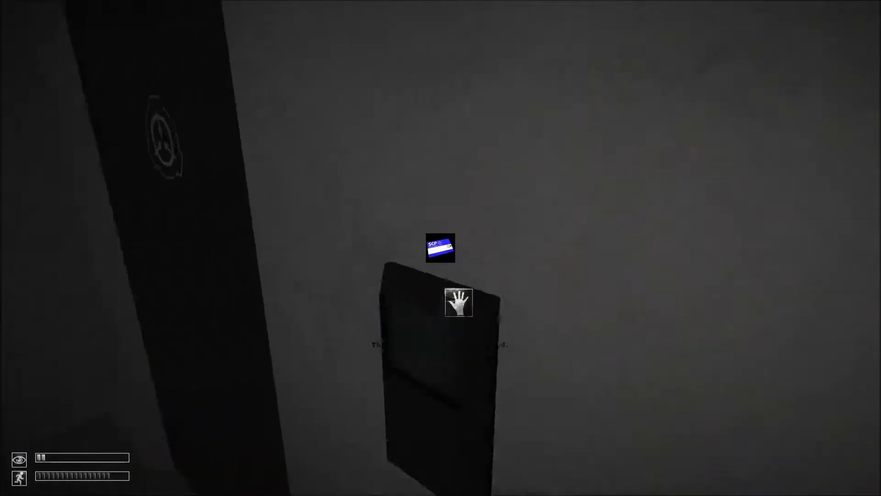
click(441, 248)
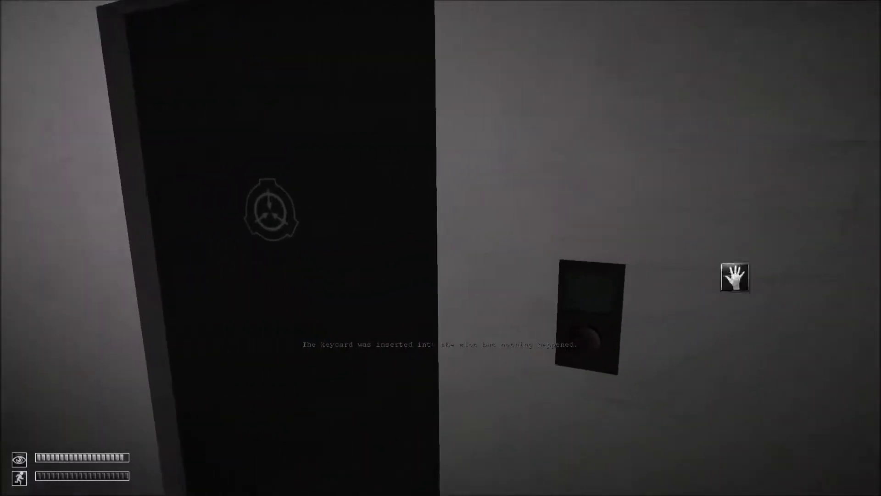
key(w)
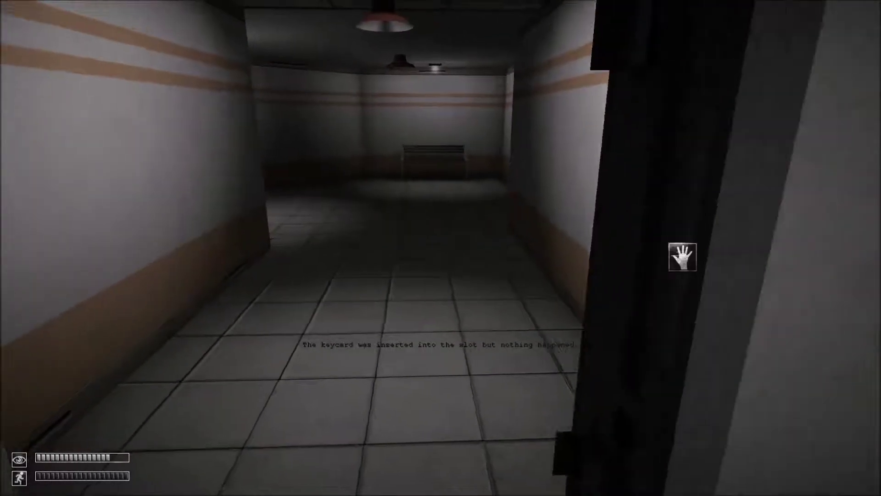
key(w)
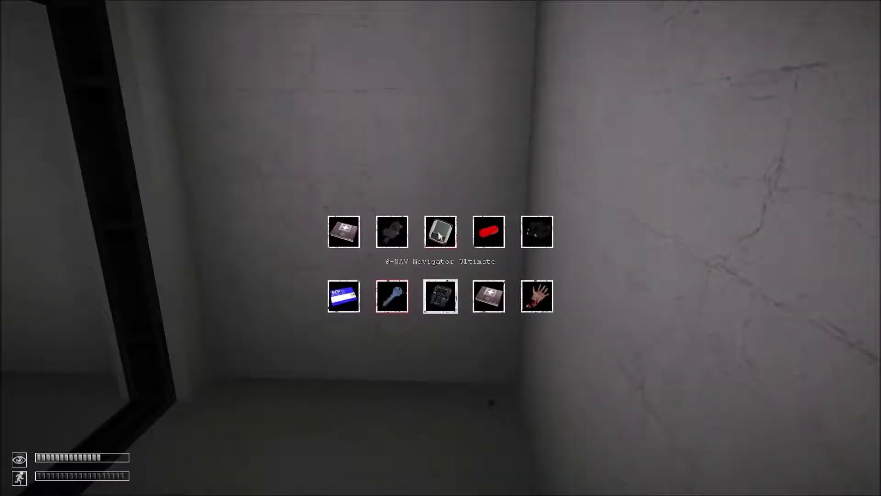
- Equip the S-NAV and walk down the corridor into the glowing vent machine room
click(439, 232)
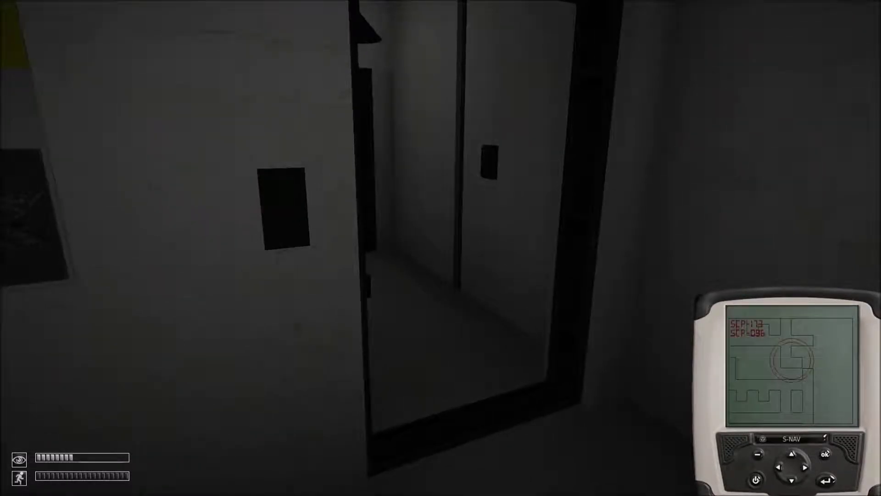
key(w)
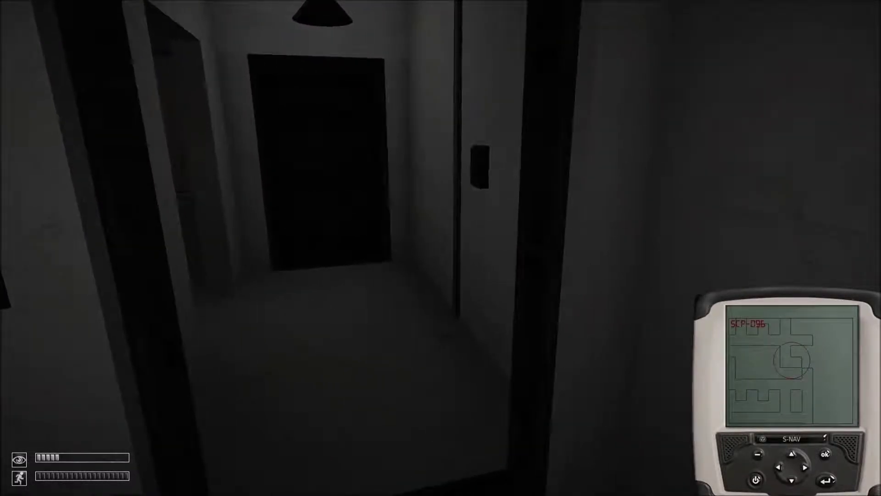
key(w)
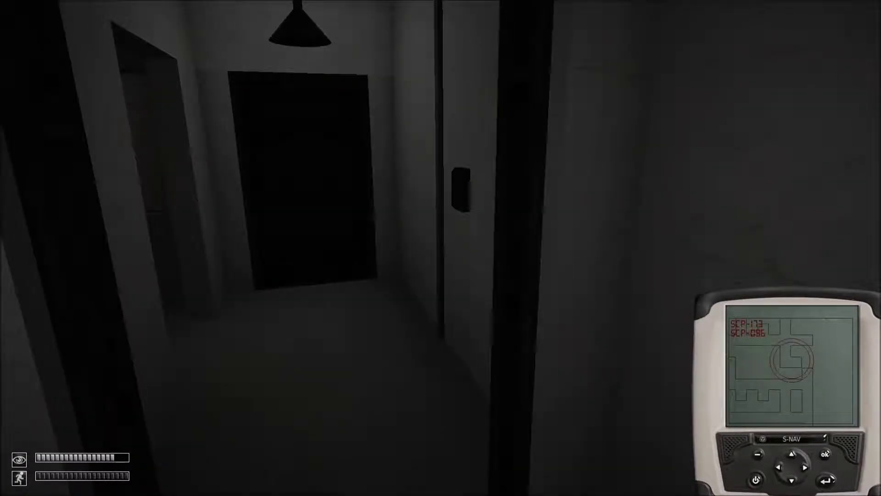
key(w)
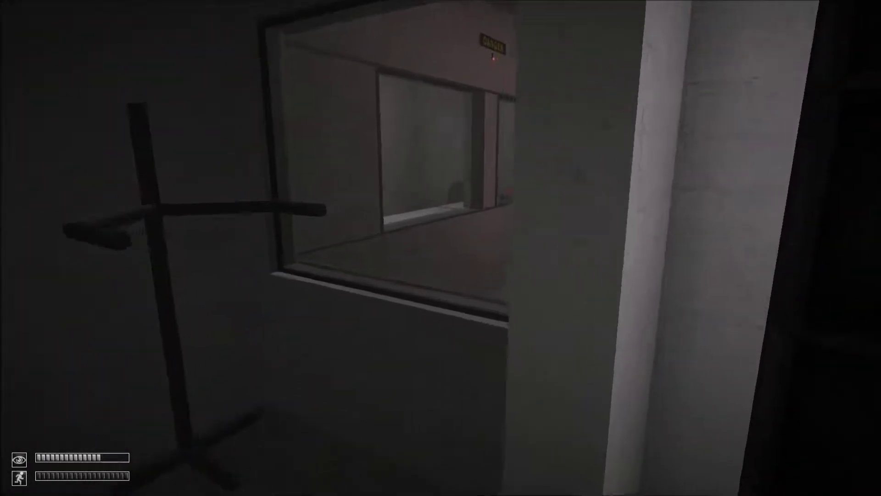
key(w)
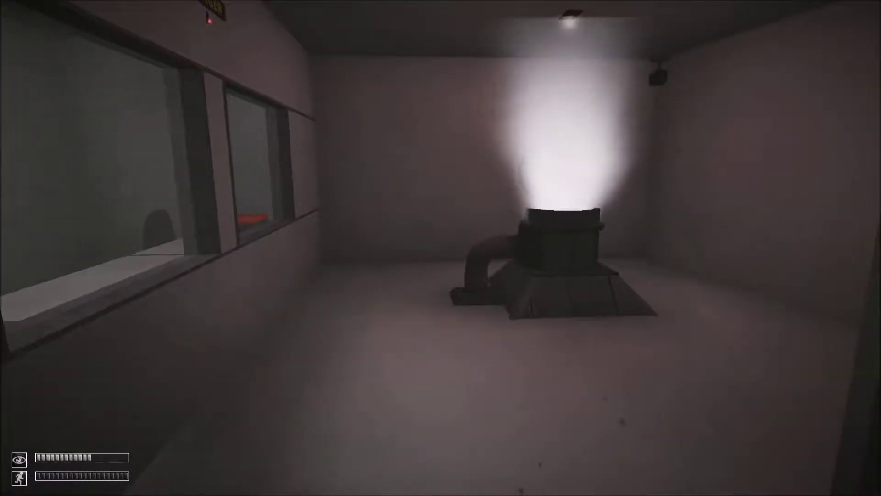
- Press the SCP-marked door's wall button, which leaves it locked, then step back
key(w)
click(416, 272)
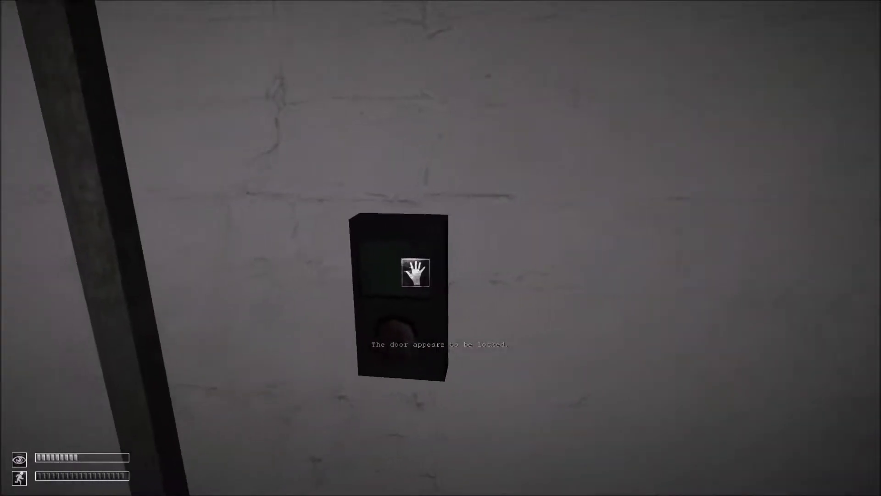
key(s)
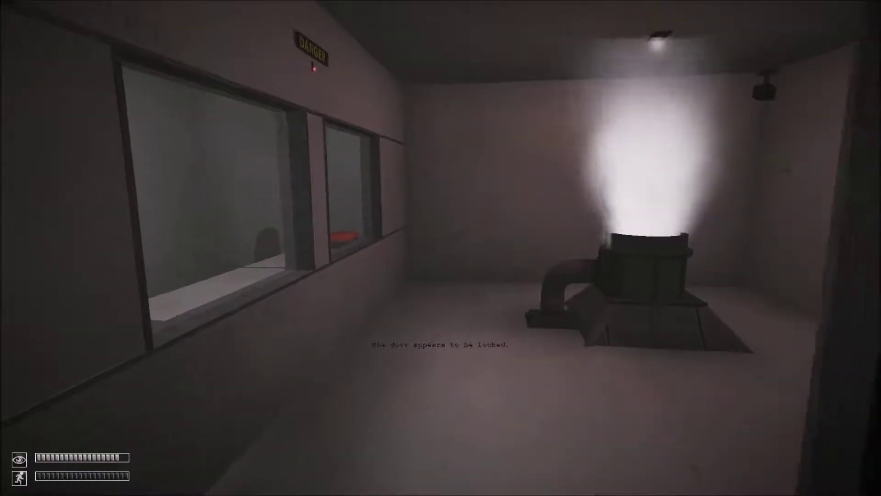
key(w)
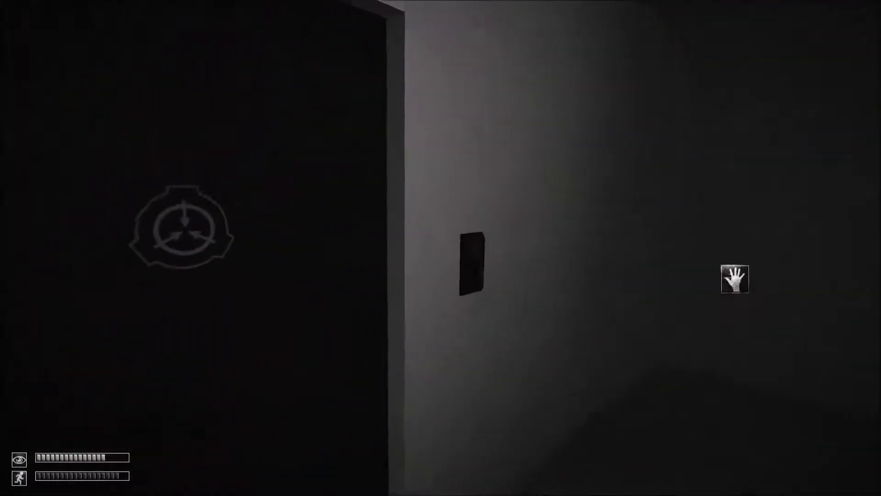
- Leave the bench room, pass the glass railing and blink into the SCP-294 cafeteria
key(s)
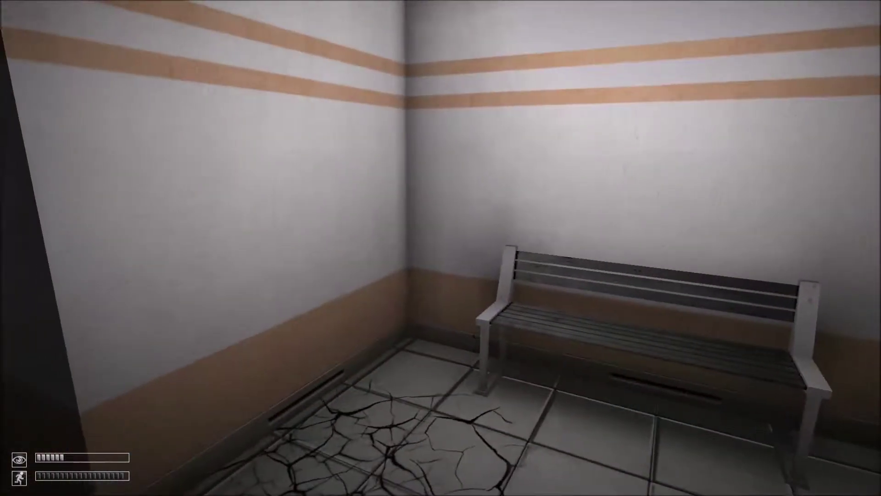
key(w)
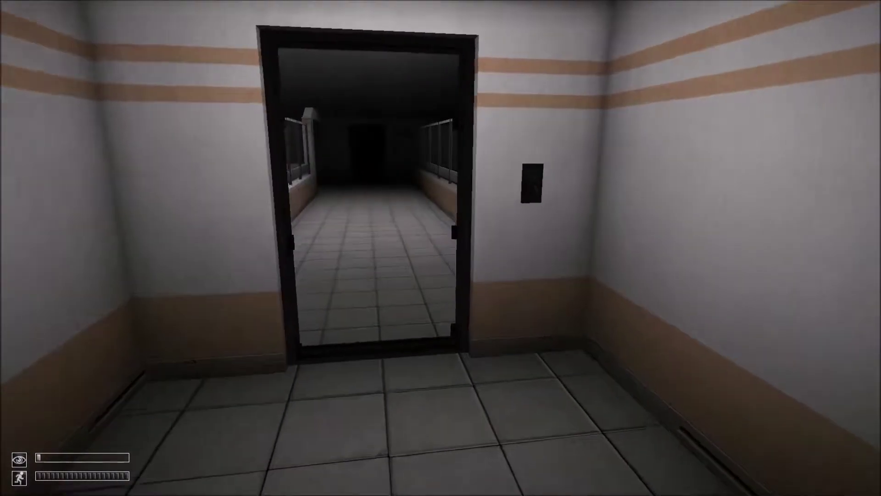
key(w)
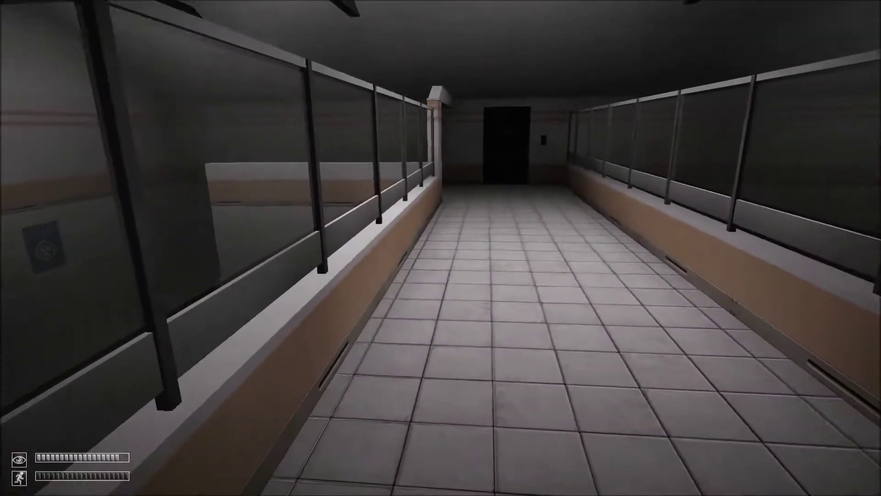
key(w)
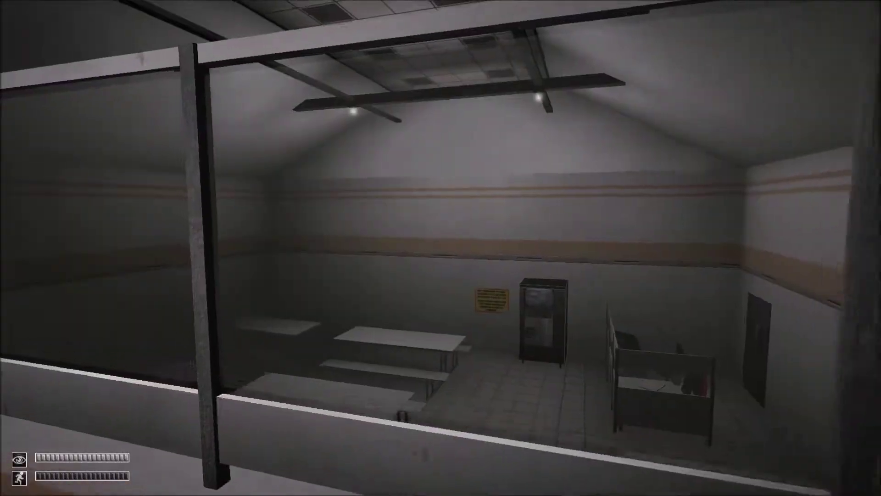
key(w)
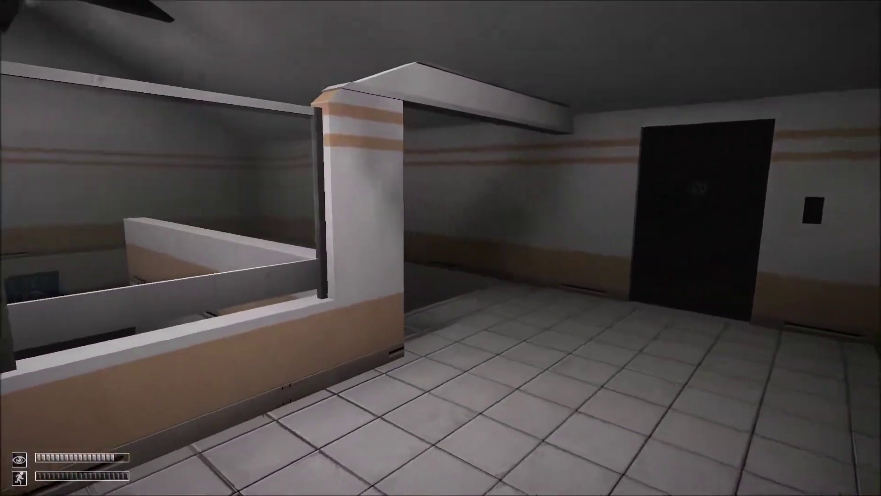
key(w)
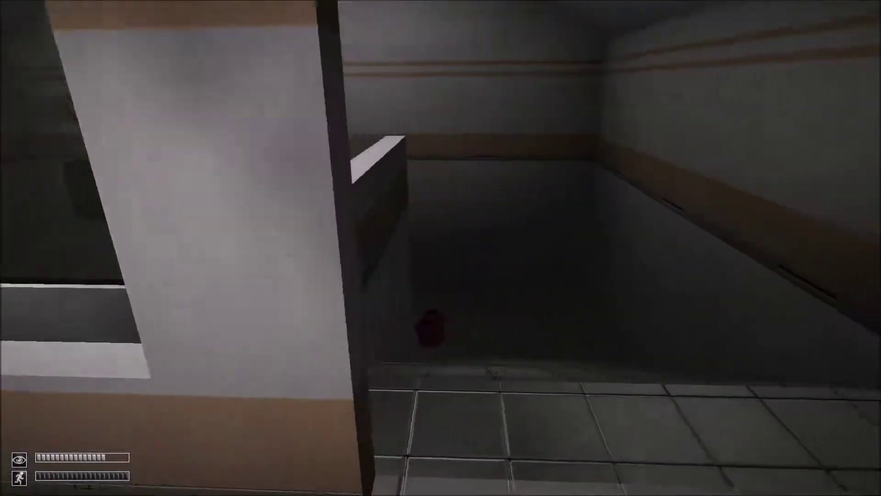
key(space)
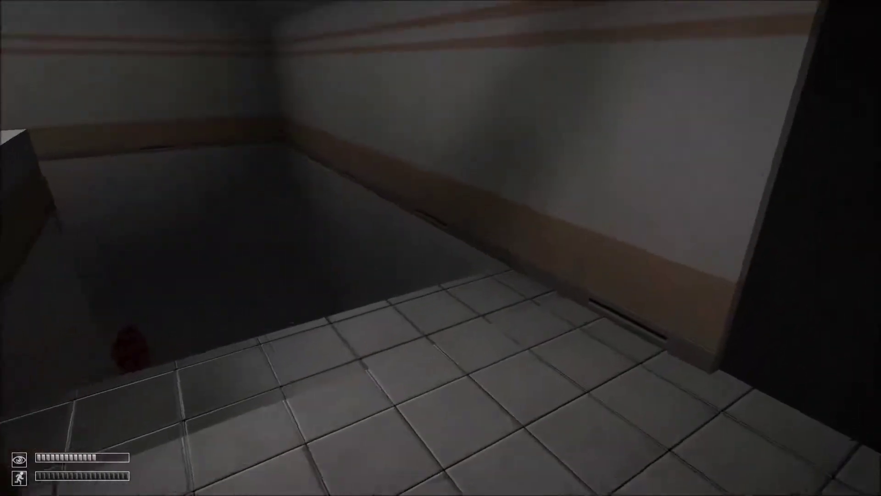
key(space)
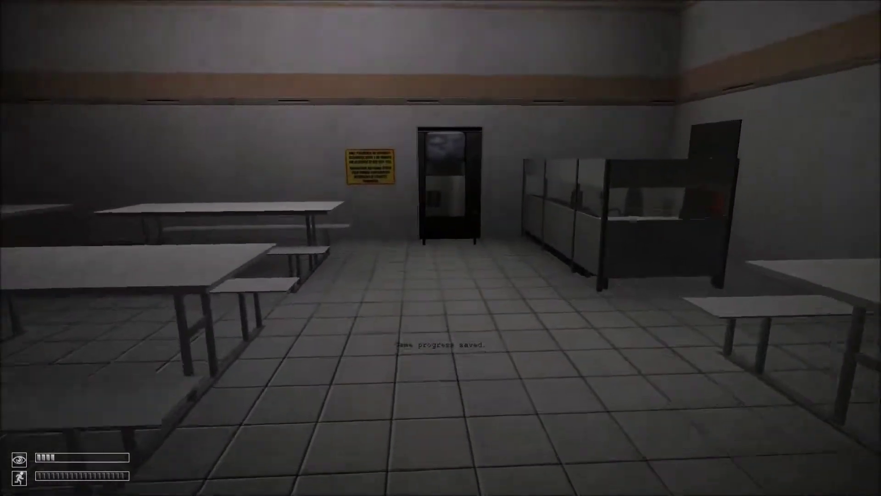
- Walk to SCP-294, order a cup of lava, and collect it into the inventory
key(w)
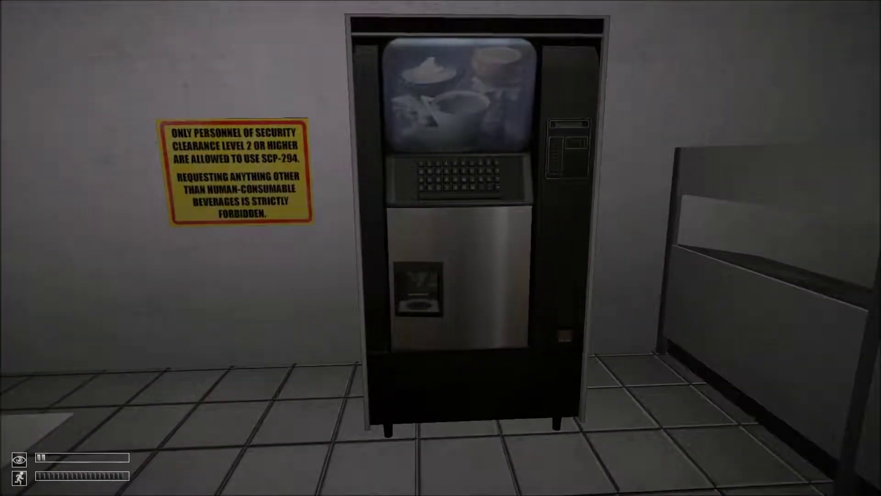
key(w)
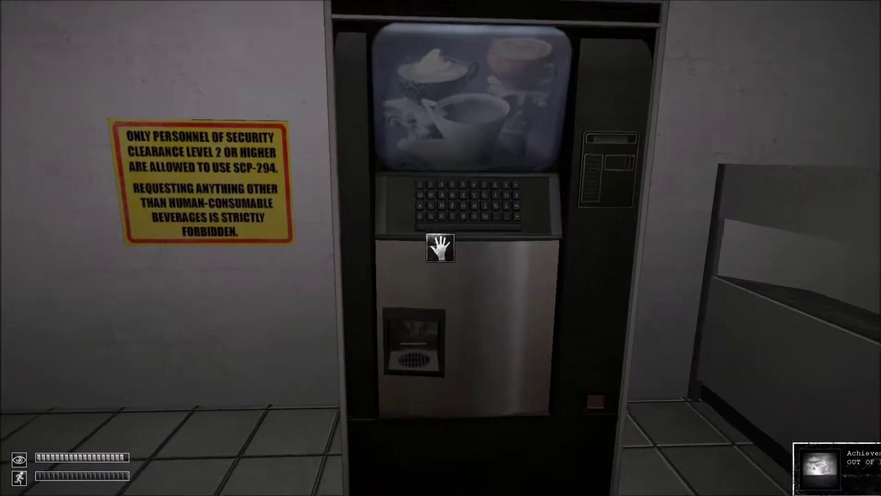
key(a)
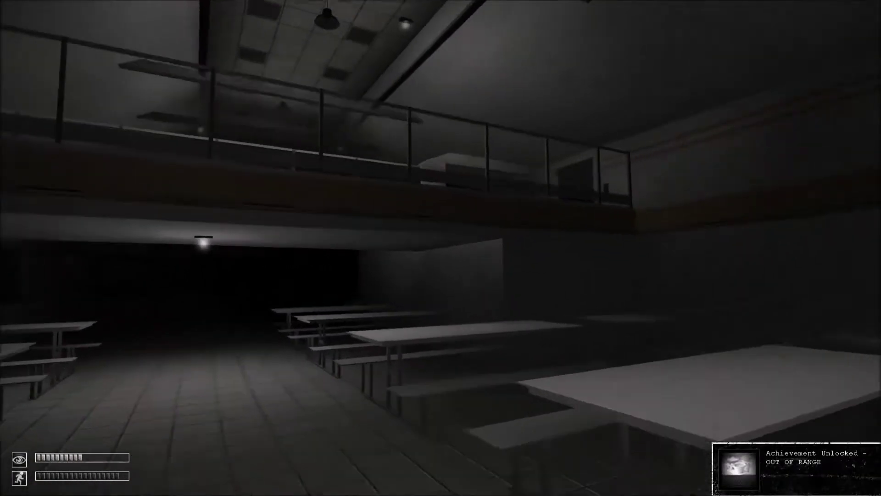
key(Tab)
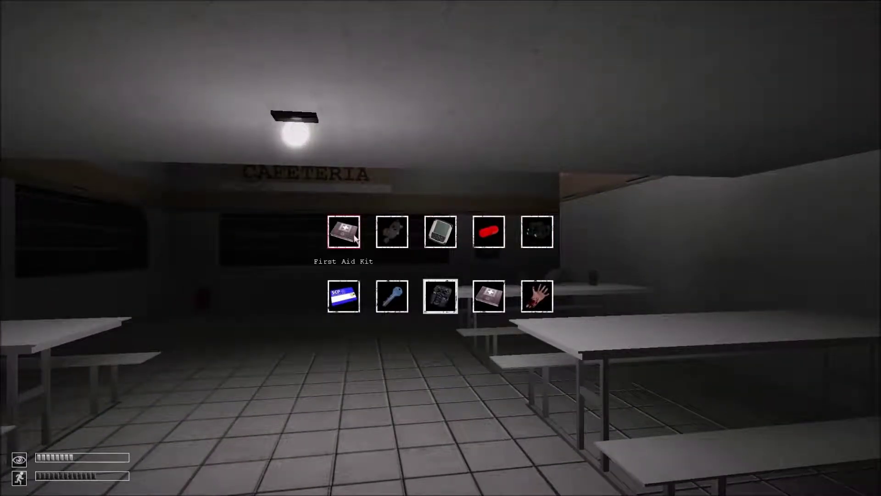
key(Tab)
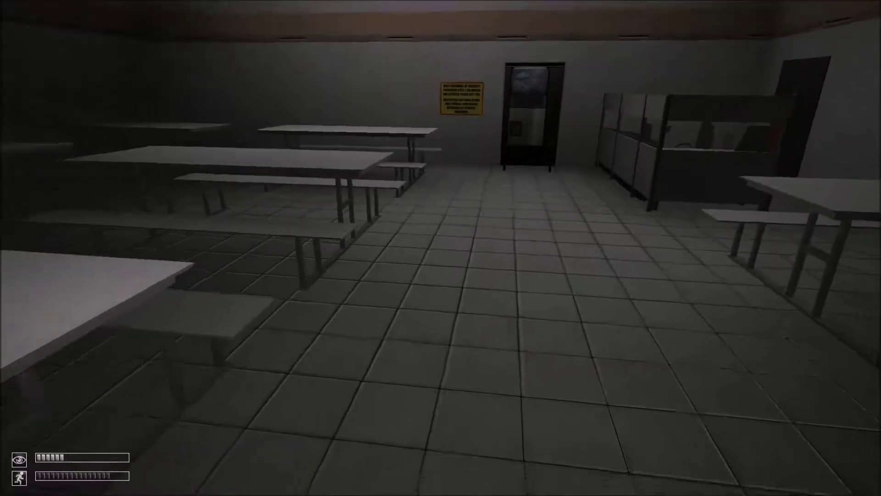
key(w)
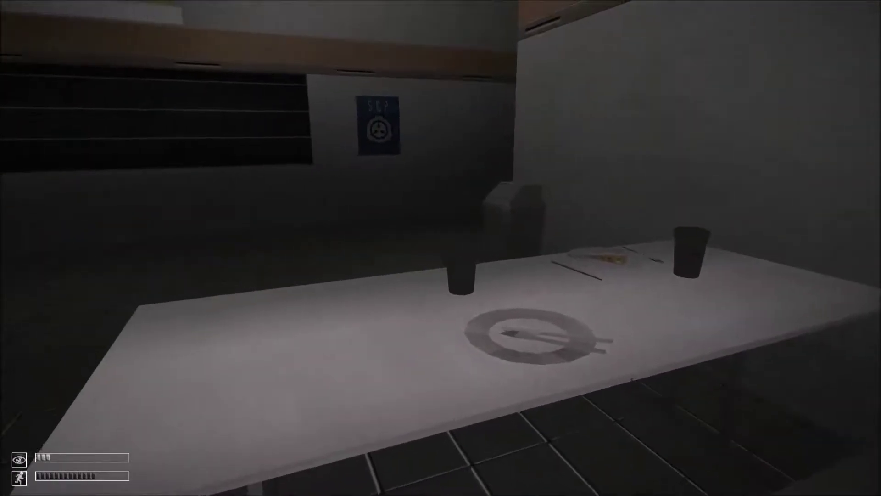
key(shift+w)
key(shift+w)
key(Tab)
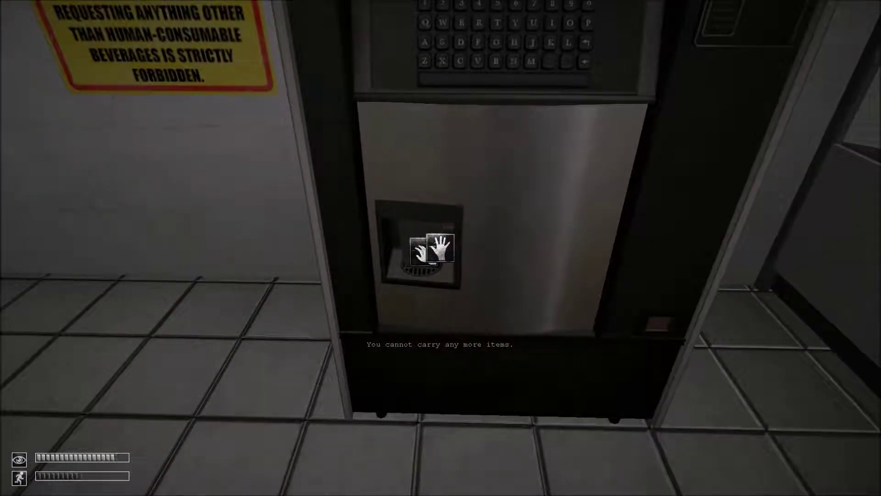
- Drink the Cup of lava, then collect and drink a cold SCP-294 replacement
key(Tab)
key(Tab)
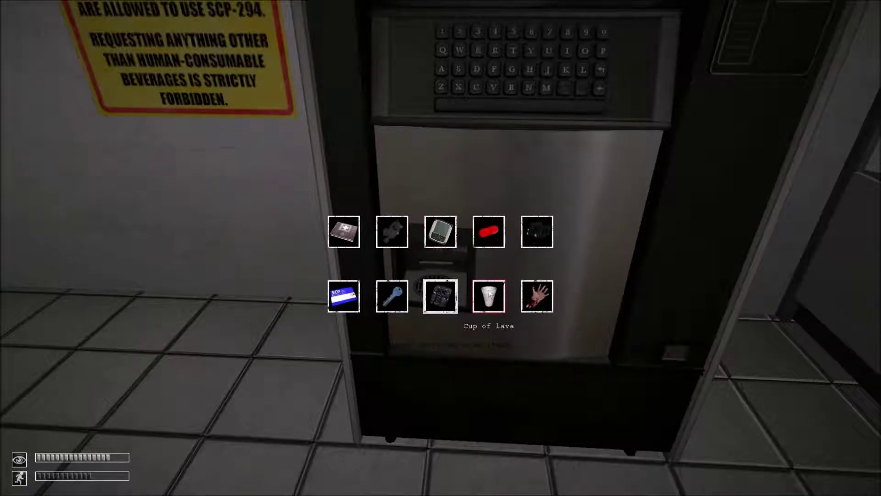
double_click(490, 294)
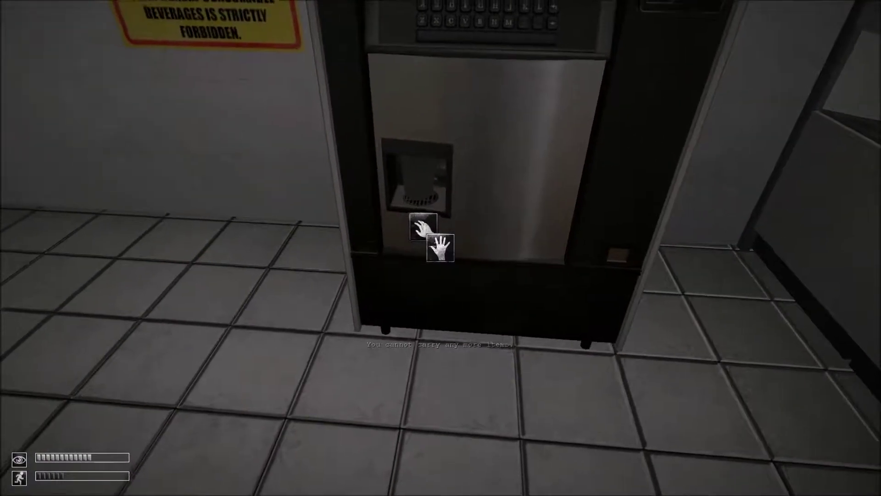
click(441, 248)
key(Tab)
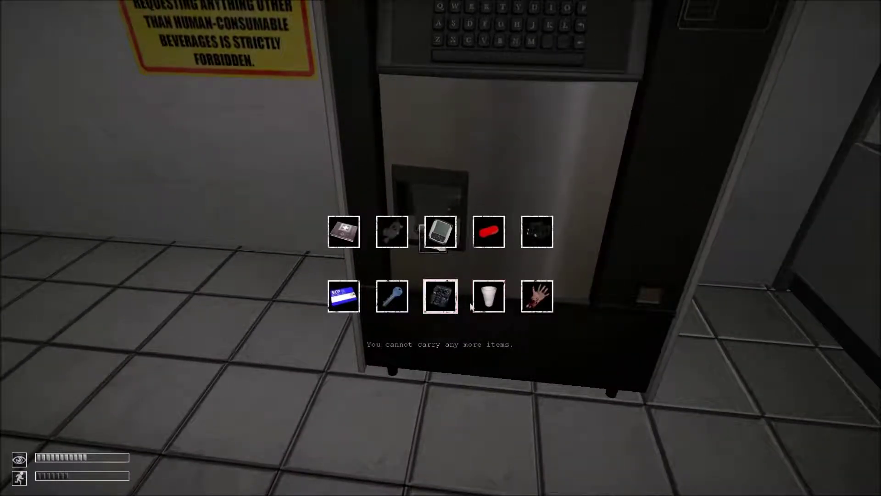
key(Tab)
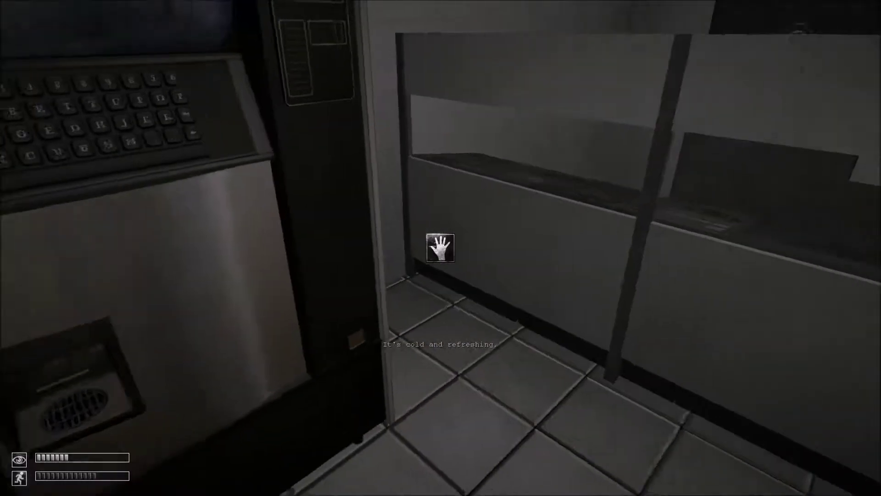
key(w)
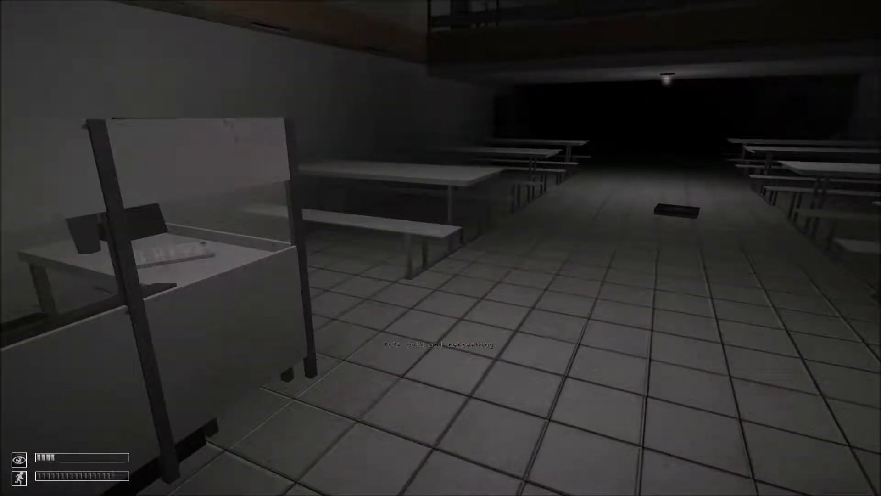
- Return to SCP-294, take the dispensed tea and drink the Cup of tea
key(w)
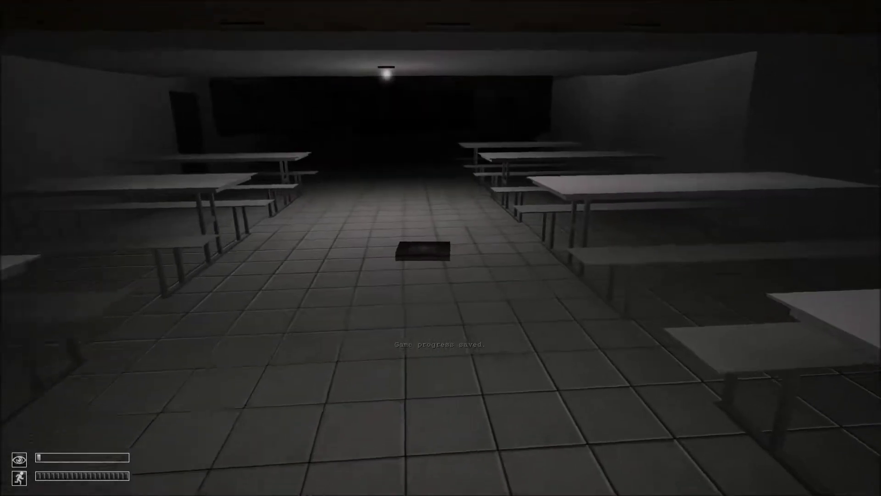
key(w)
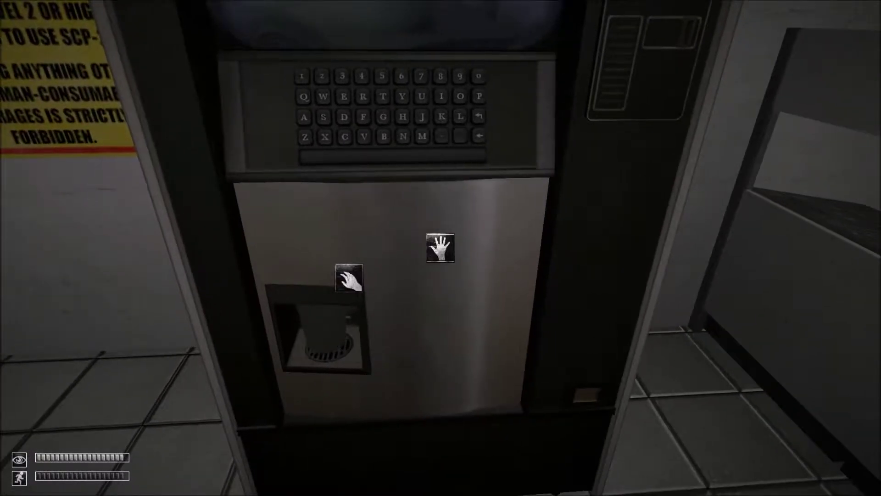
click(441, 248)
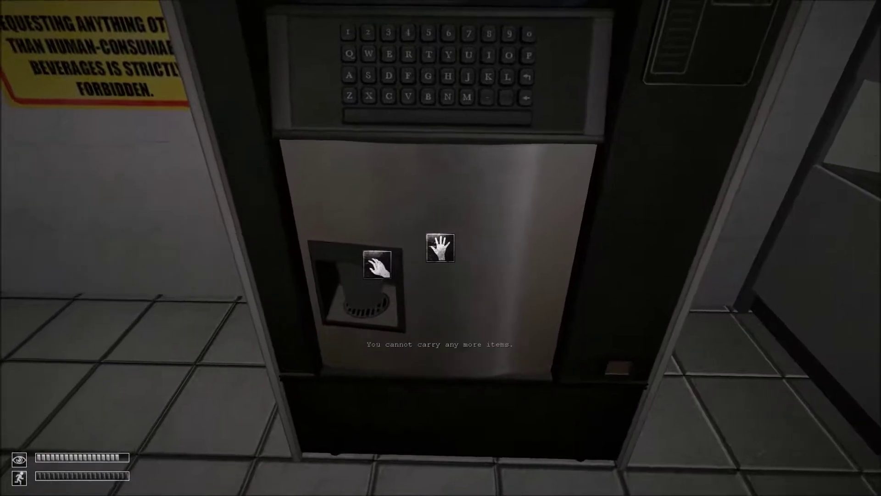
key(Tab)
click(488, 296)
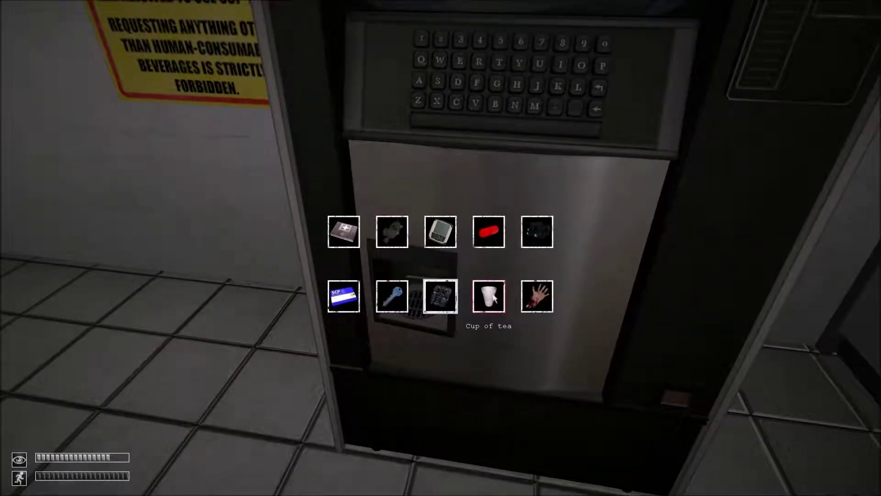
key(s)
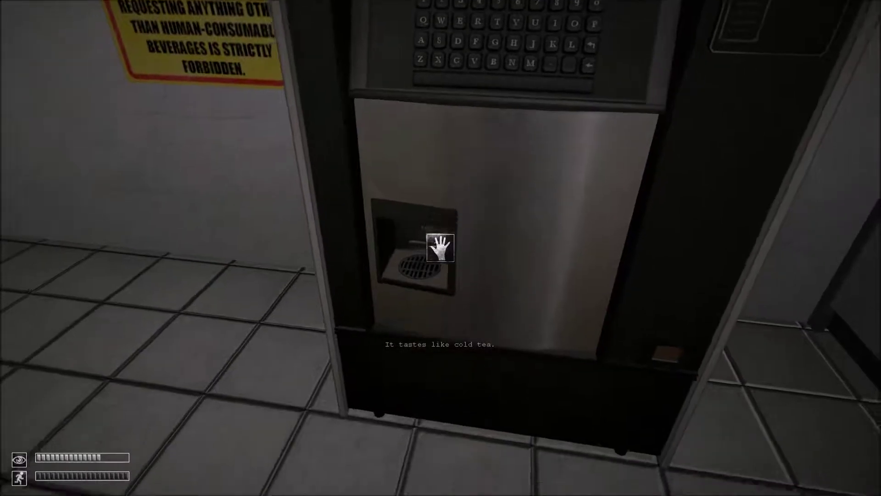
- Drop the empty cup to free a slot for the item on the floor
key(w)
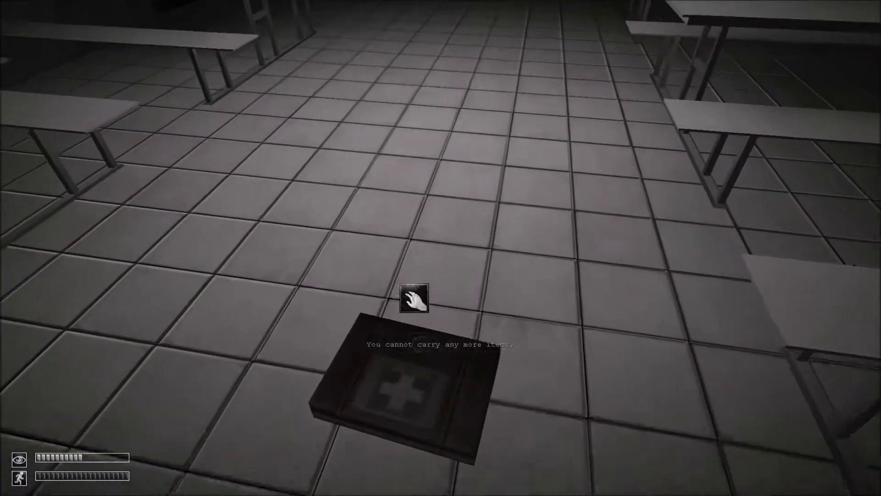
click(418, 296)
key(Tab)
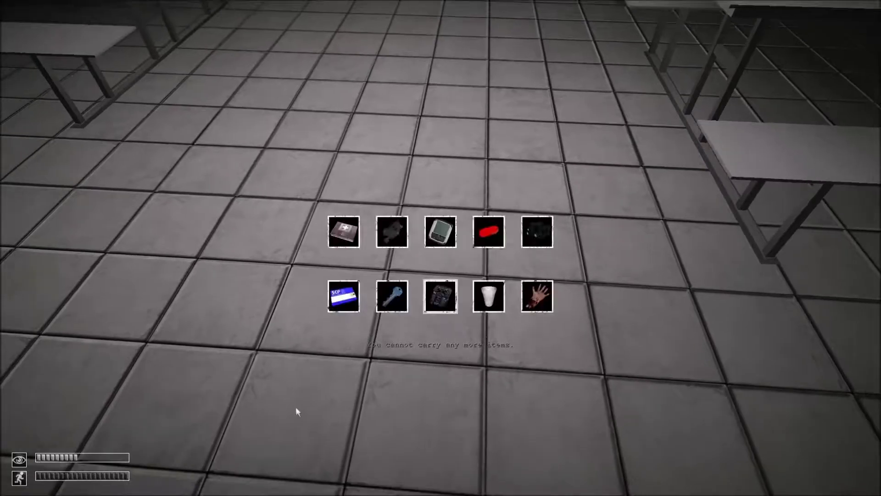
drag(519, 383, 519, 383)
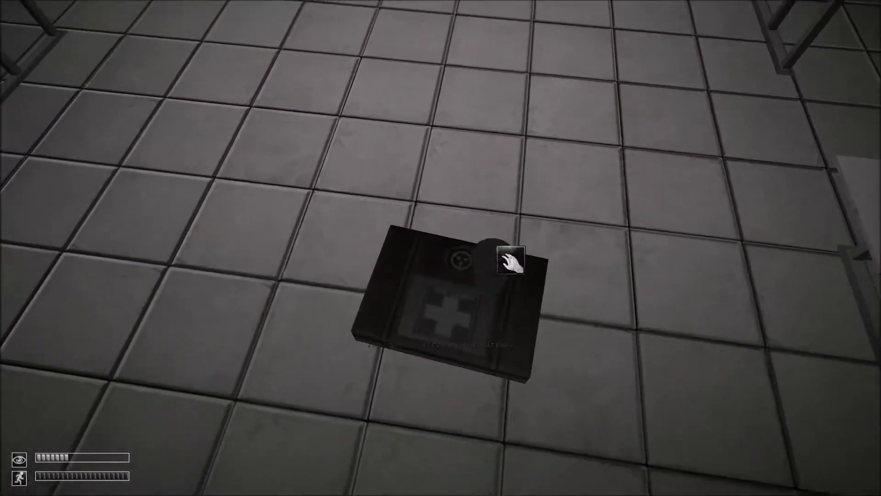
key(w)
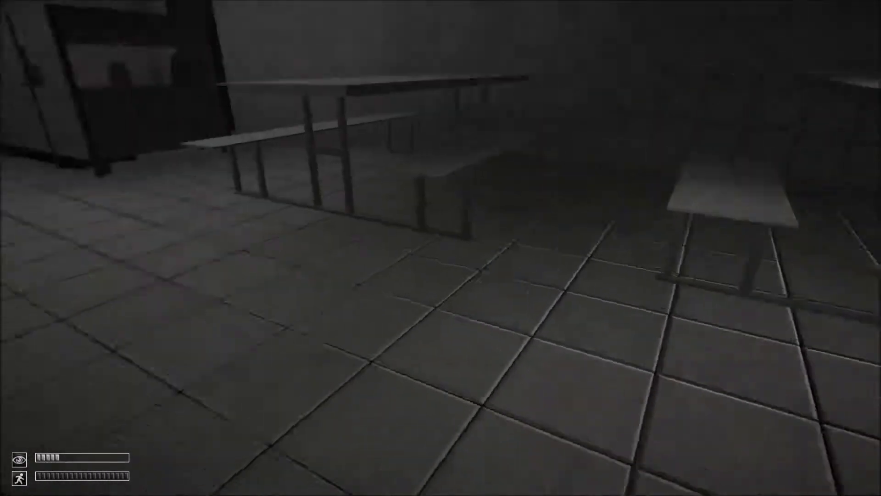
- Save progress with F5 and walk past the canteen counter to the desk cup
key(Tab)
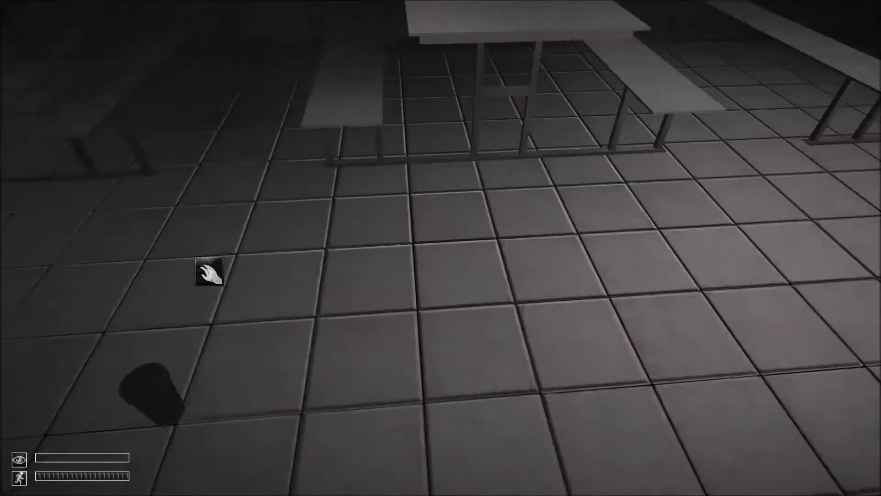
key(F5)
key(w)
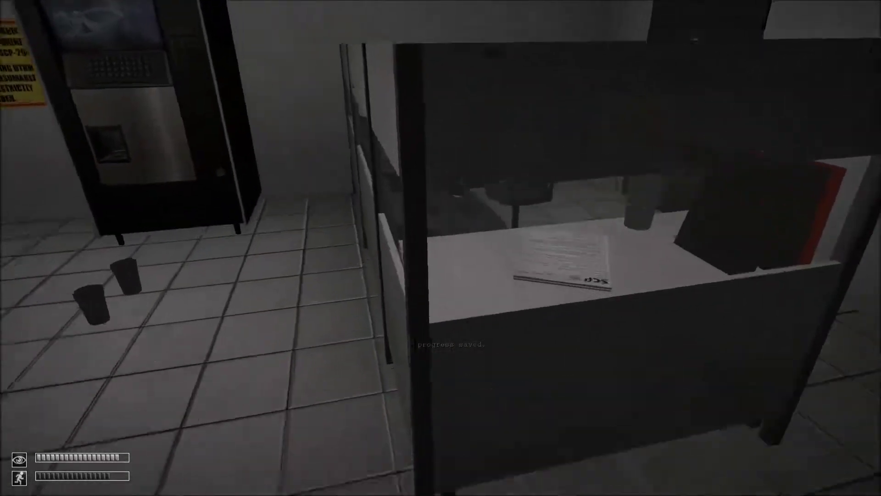
key(w)
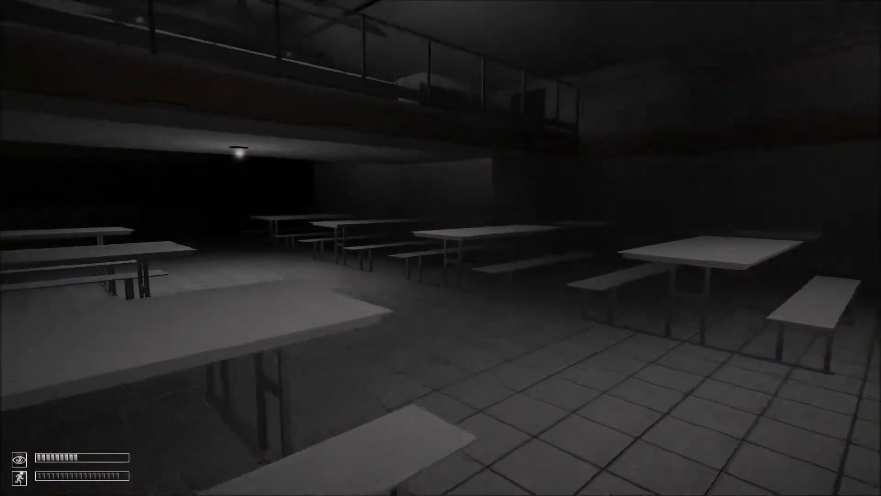
- Sprint from the canteen through the tiled and striped corridors to a doorway
key(shift+w)
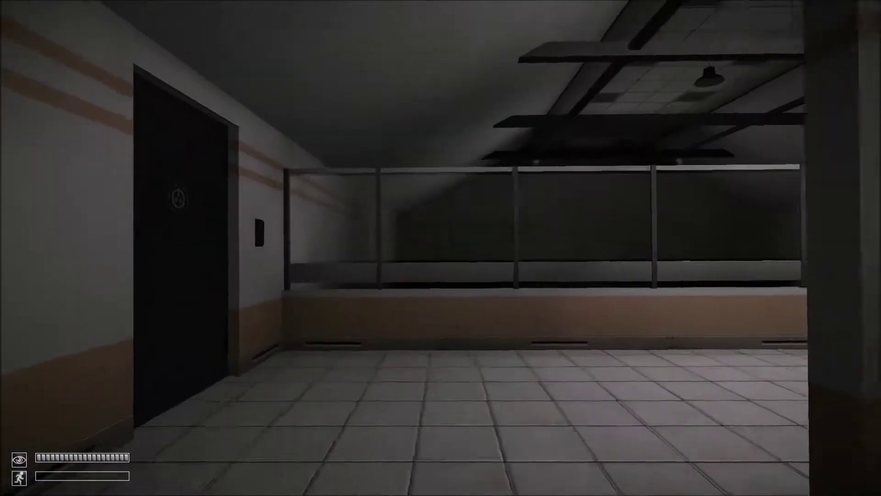
key(w)
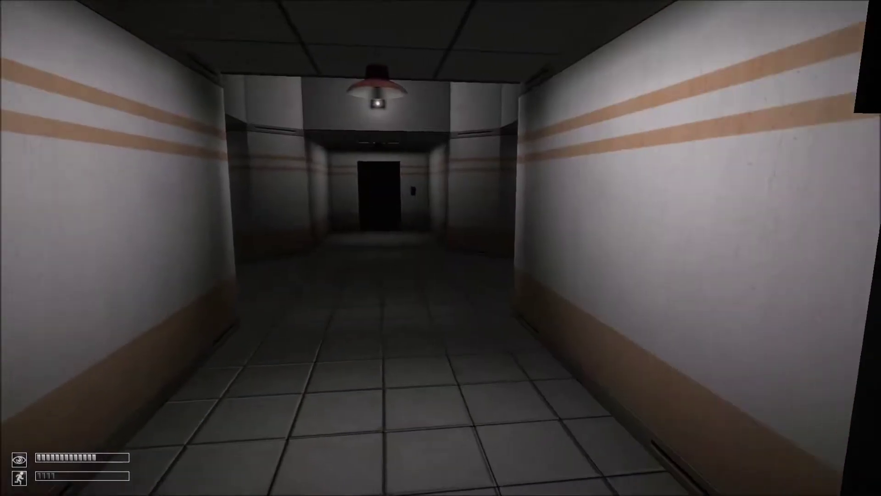
key(w)
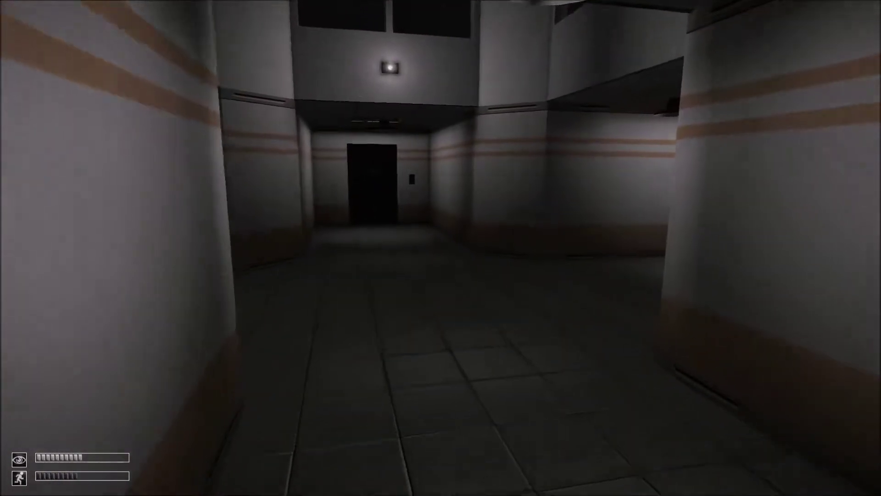
key(w)
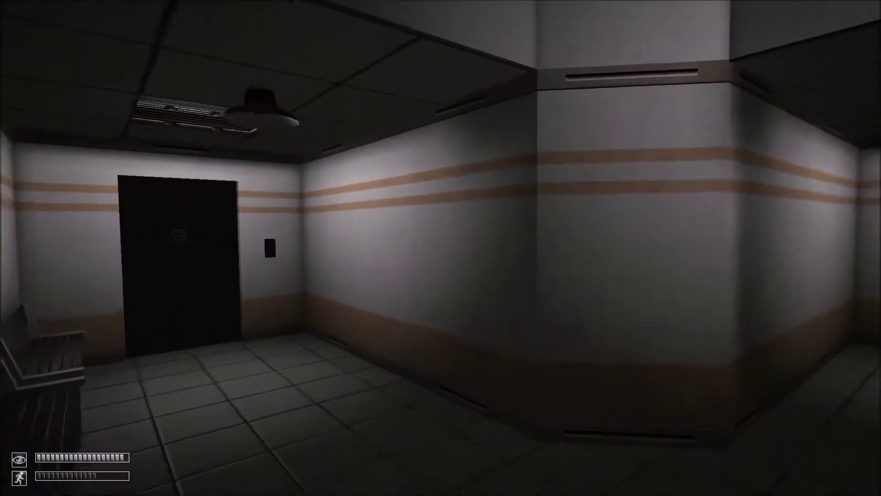
key(shift+w)
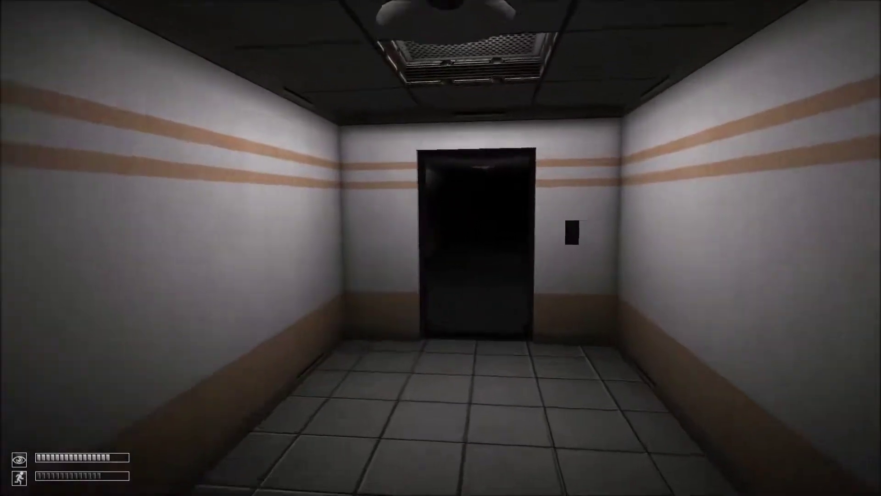
key(w)
- Equip the S-NAV and use the keycard to unlock the office door
key(Tab)
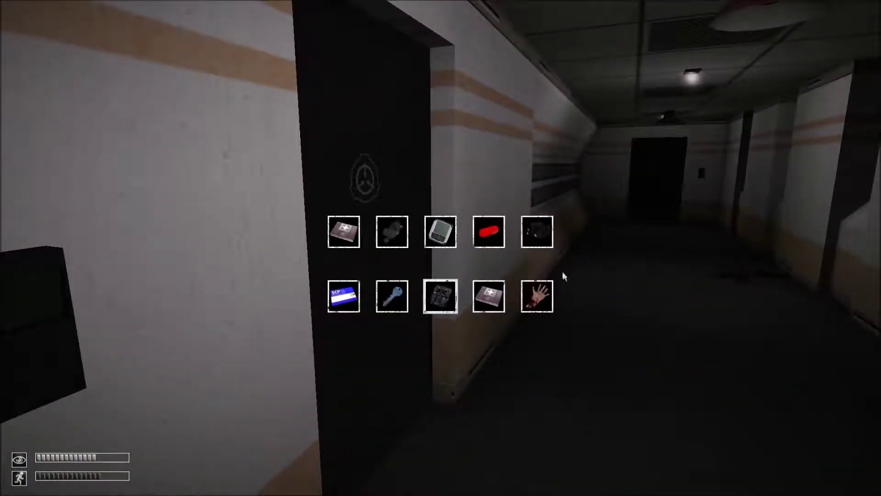
click(451, 234)
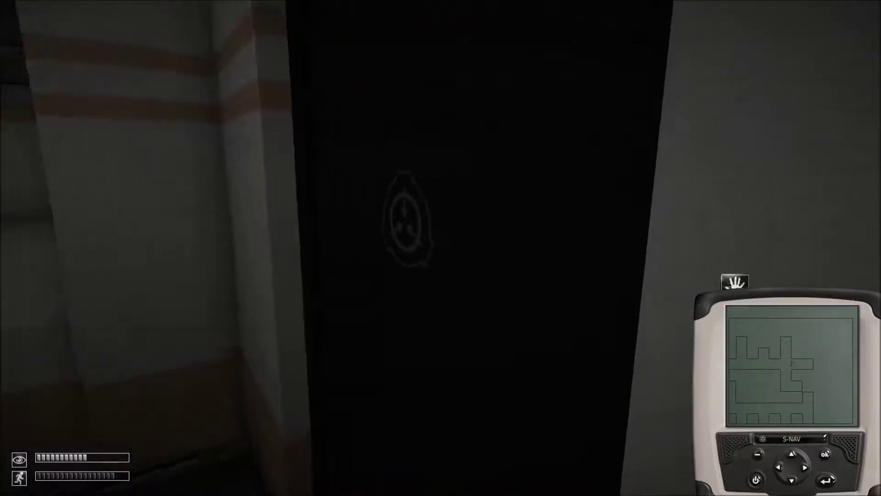
key(Tab)
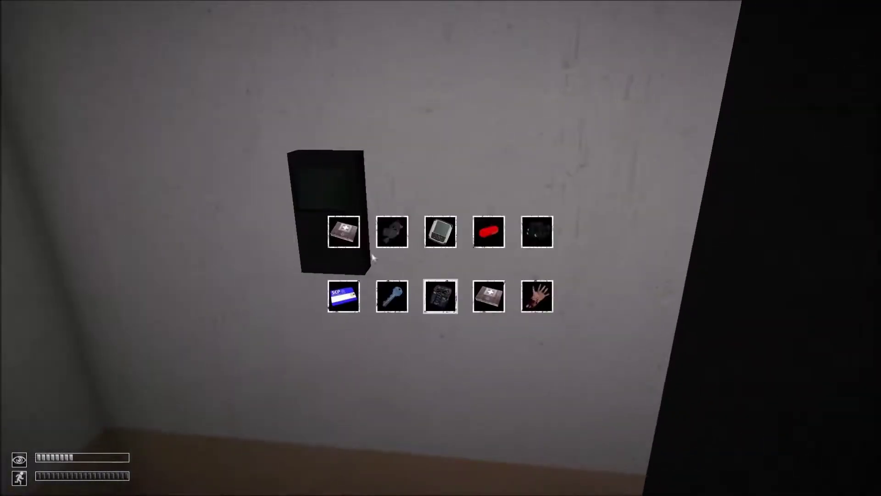
click(340, 304)
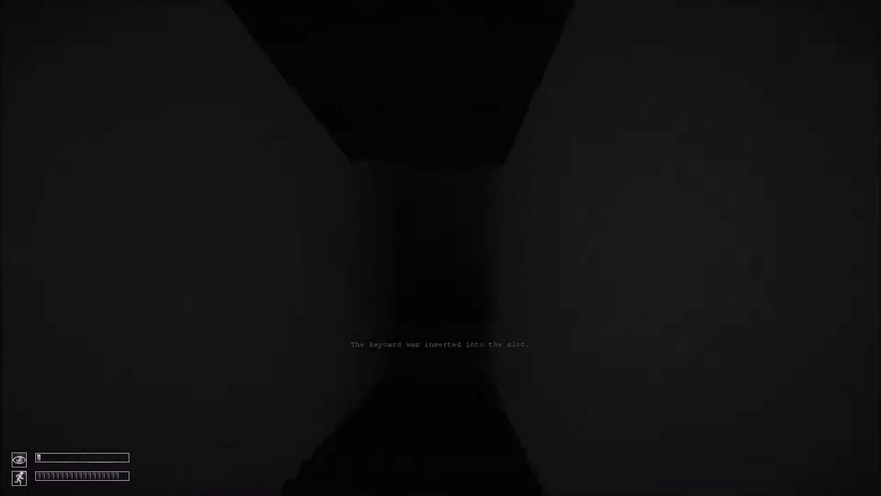
- Walk to the office door's wall panel and use the keycard on its slot
key(w)
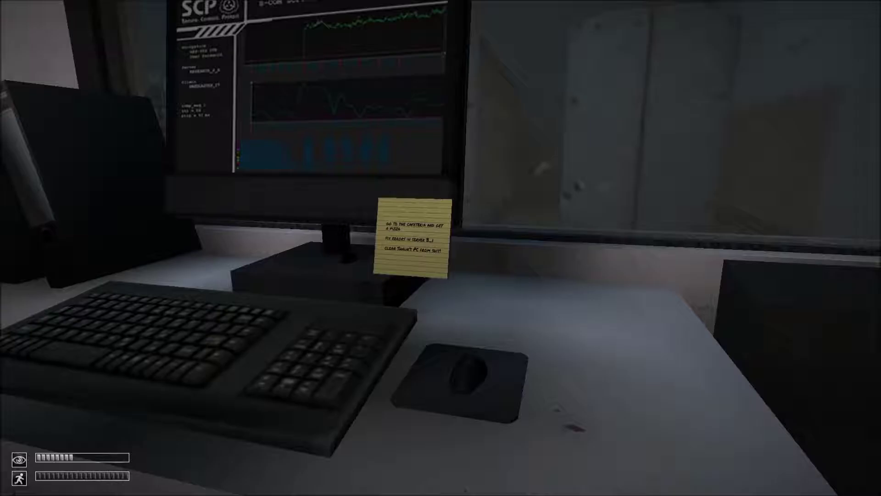
key(w)
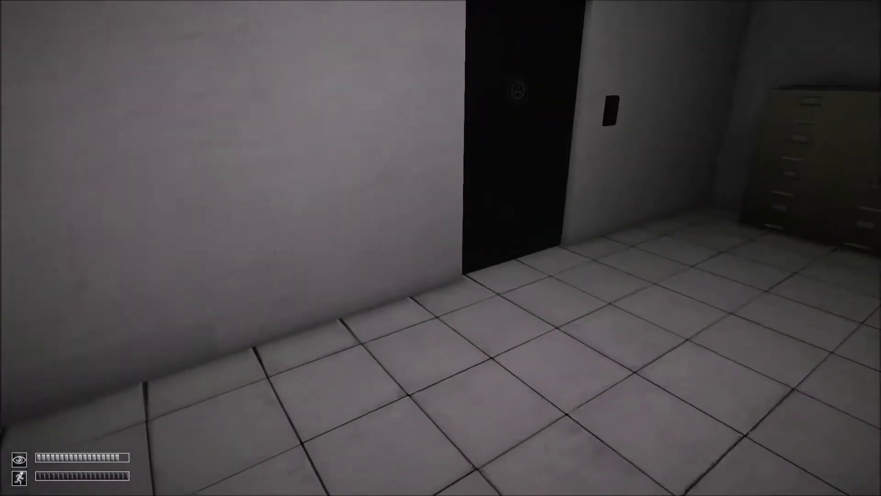
key(w)
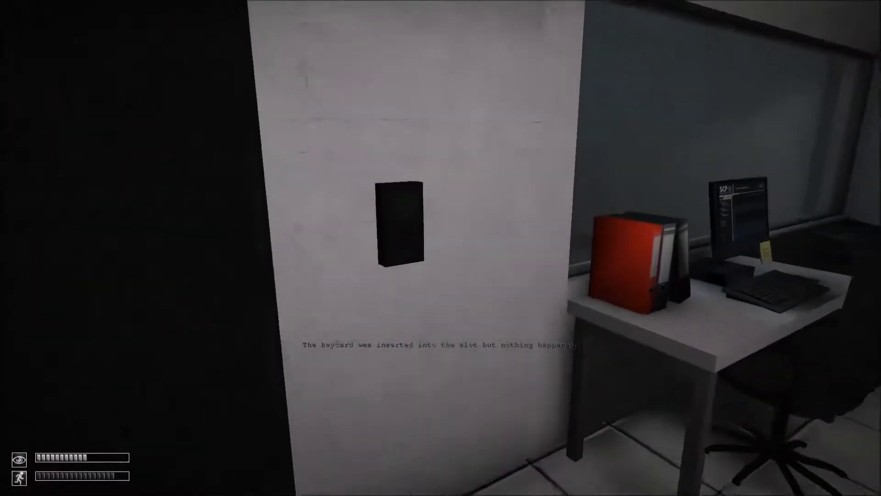
key(Tab)
click(344, 296)
- Explore the server room's console wall and tall metal cabinet, then head to the next room
key(w)
key(w)
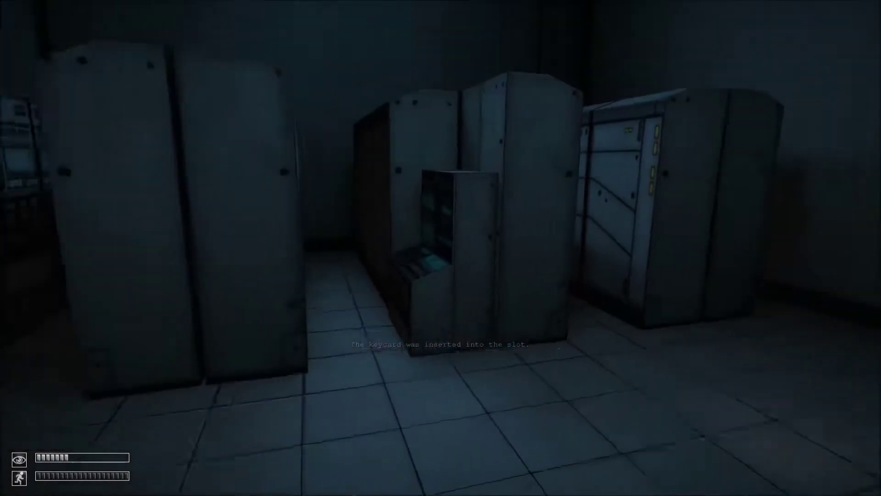
key(w)
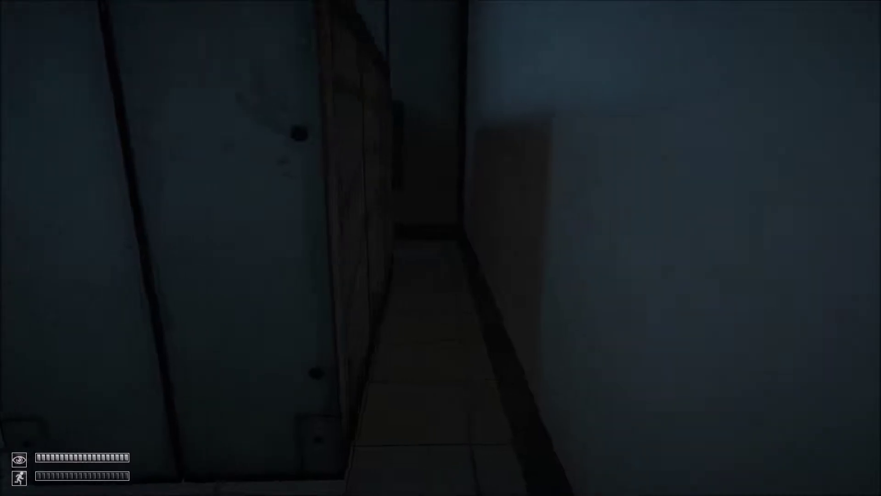
key(w)
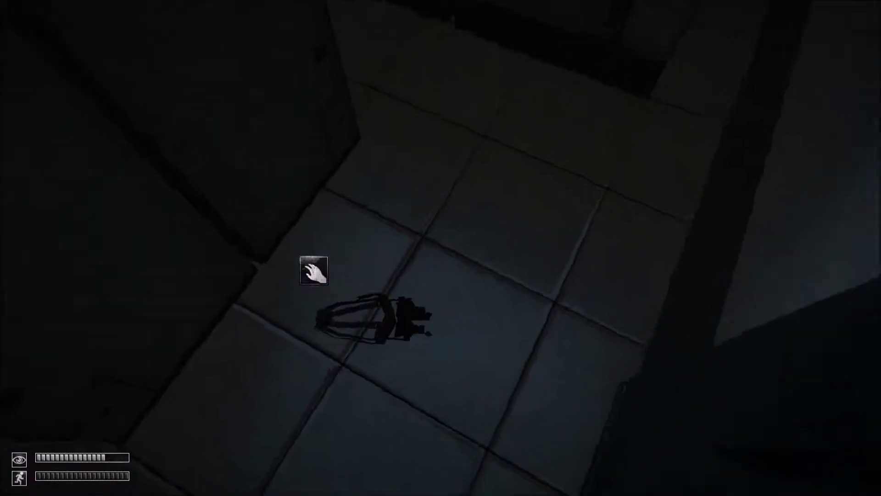
key(shift+w)
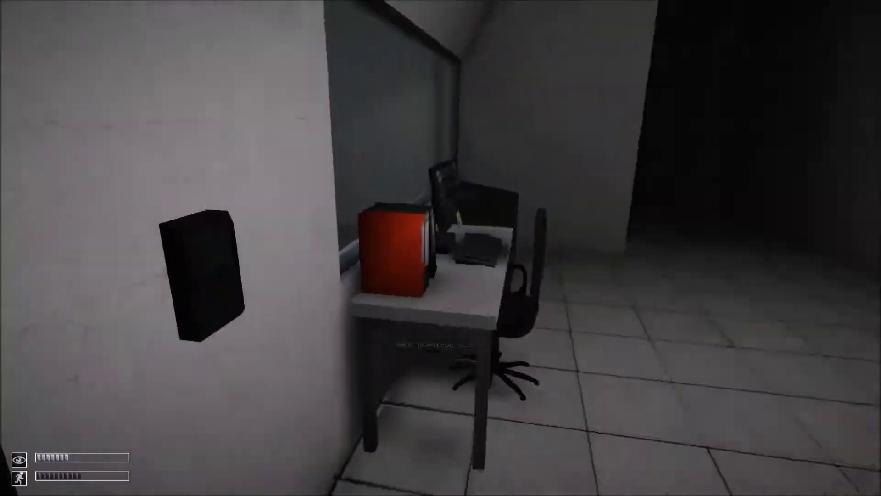
- Insert the keycard into the wall slot and equip the S-NAV Navigator
key(Tab)
double_click(346, 301)
key(w)
key(w)
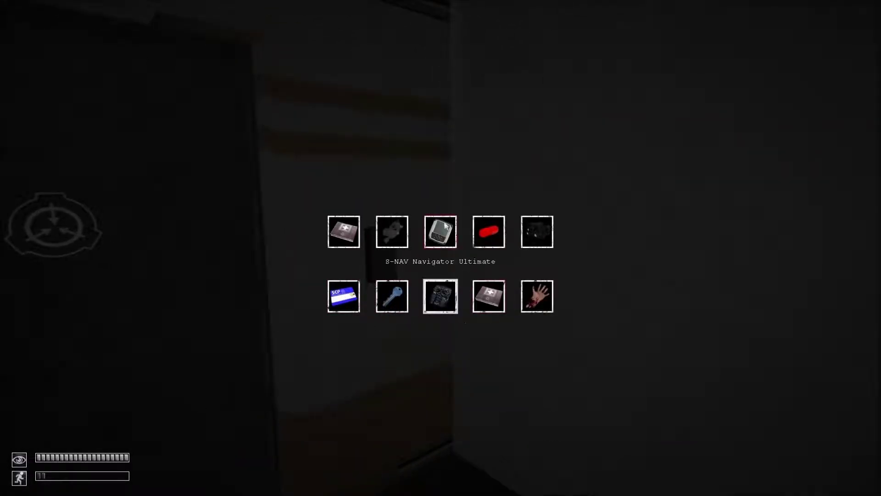
double_click(447, 226)
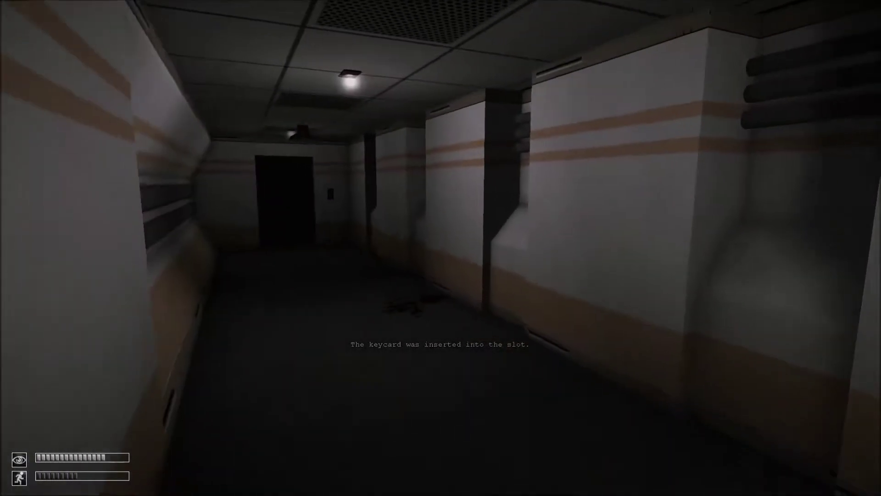
- Use the keycard on the corridor's wall slot and walk toward the door
key(Tab)
double_click(344, 296)
key(Tab)
key(Tab)
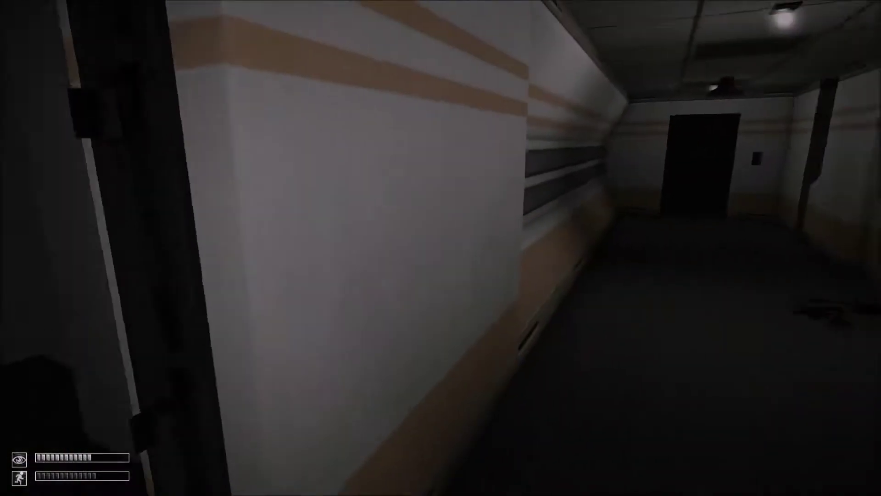
key(w)
- Walk down the red-lit corridor and open the dark door with its wall button
key(w)
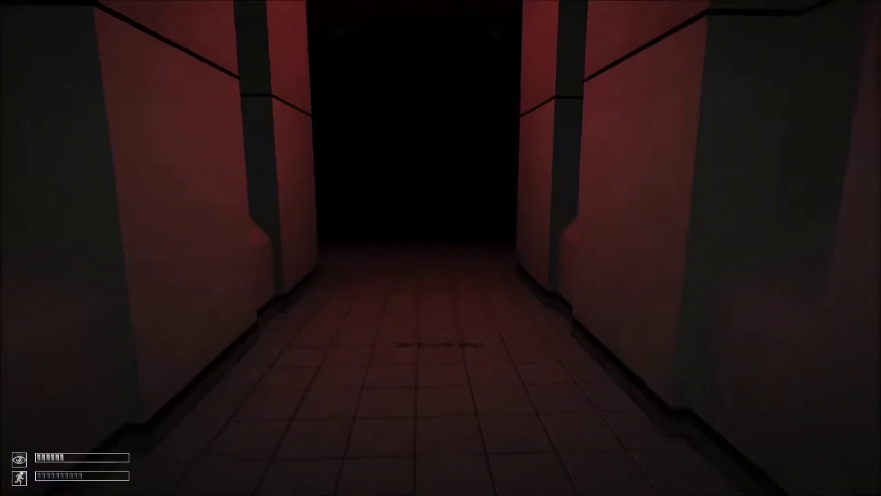
key(w)
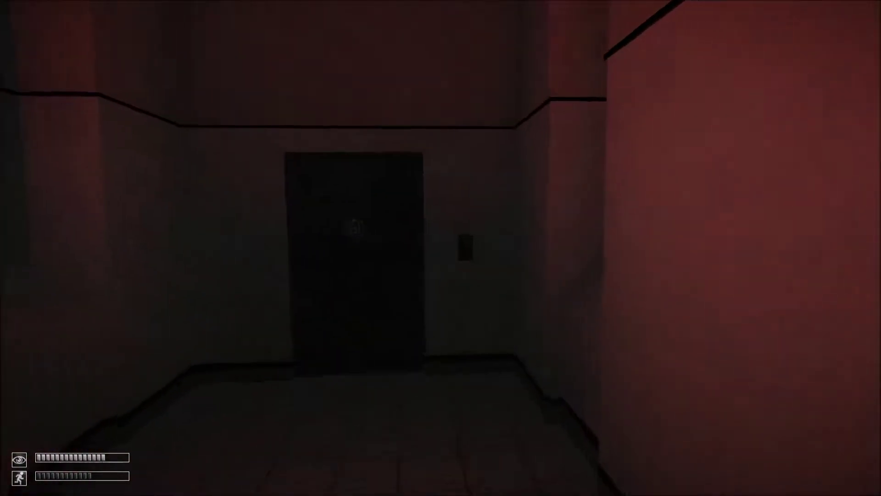
key(w)
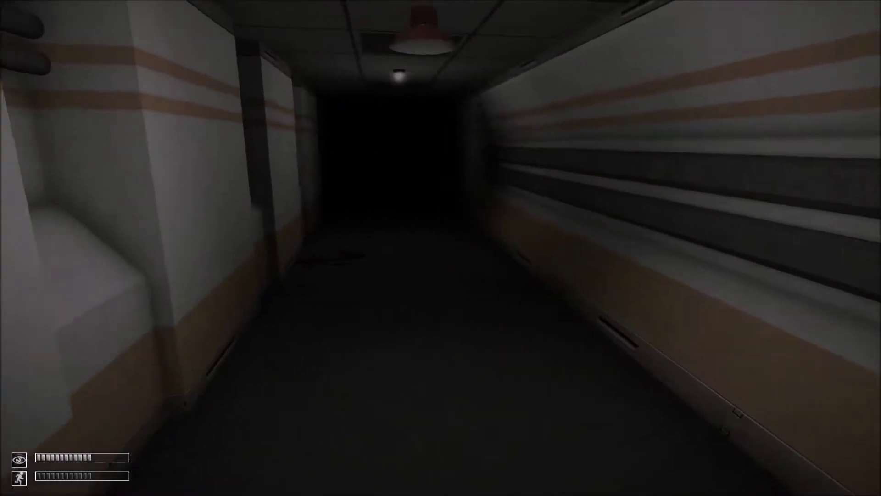
key(shift+w)
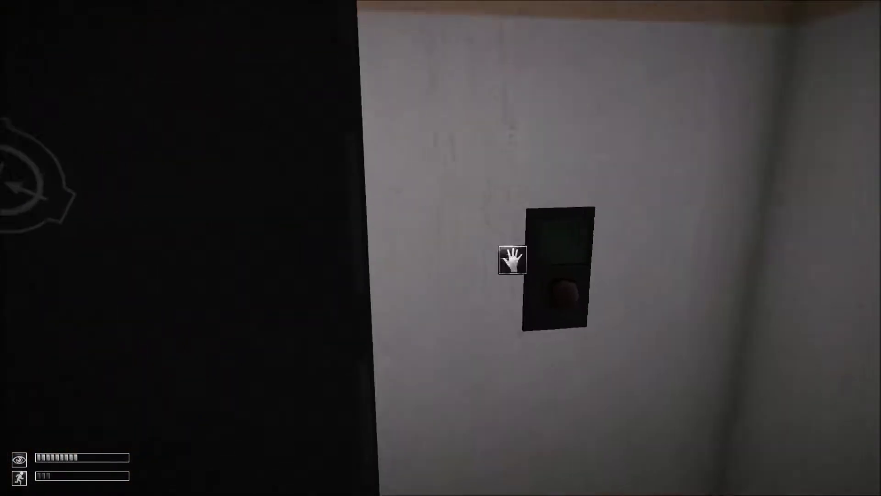
click(510, 256)
- Sprint down the corridor beyond the door and call the elevator
key(w)
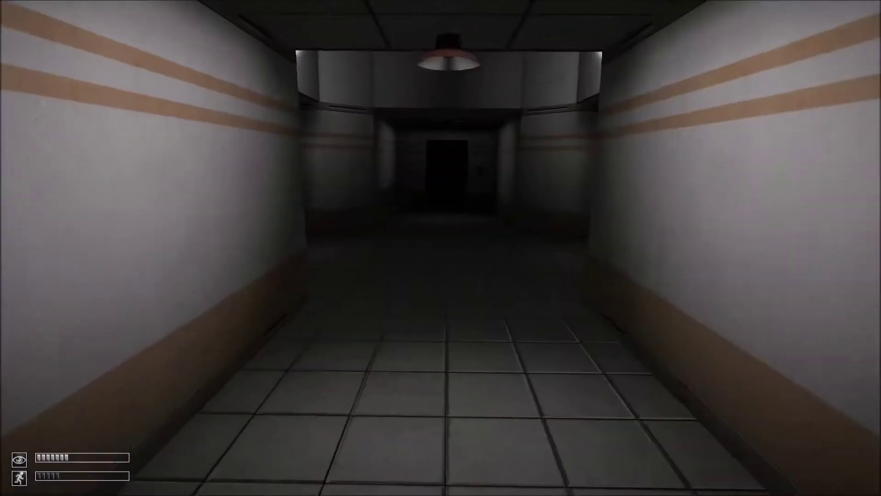
key(w)
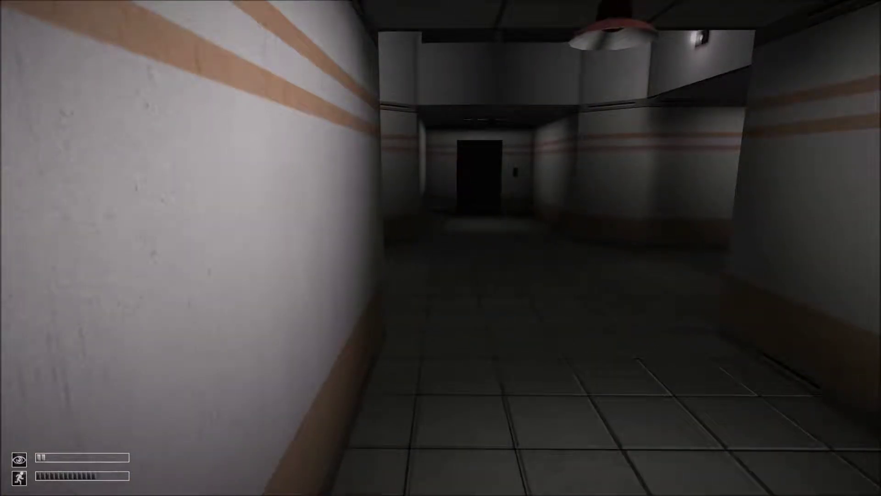
key(shift+w)
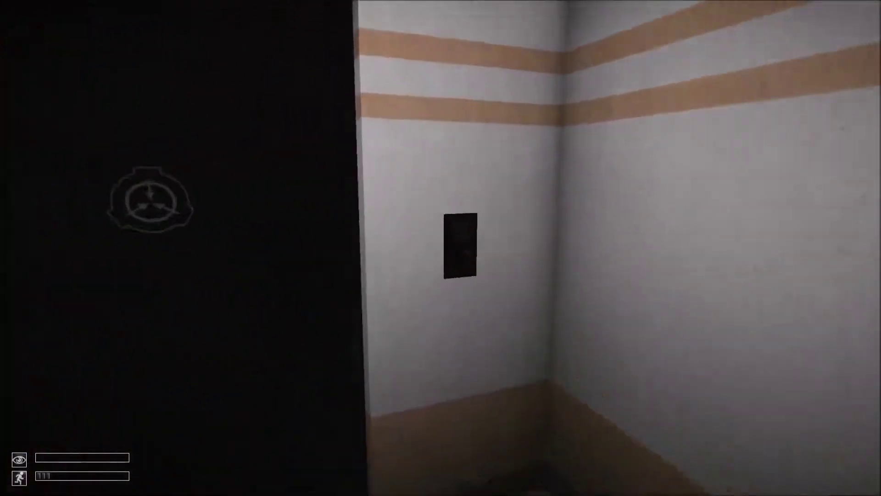
click(459, 253)
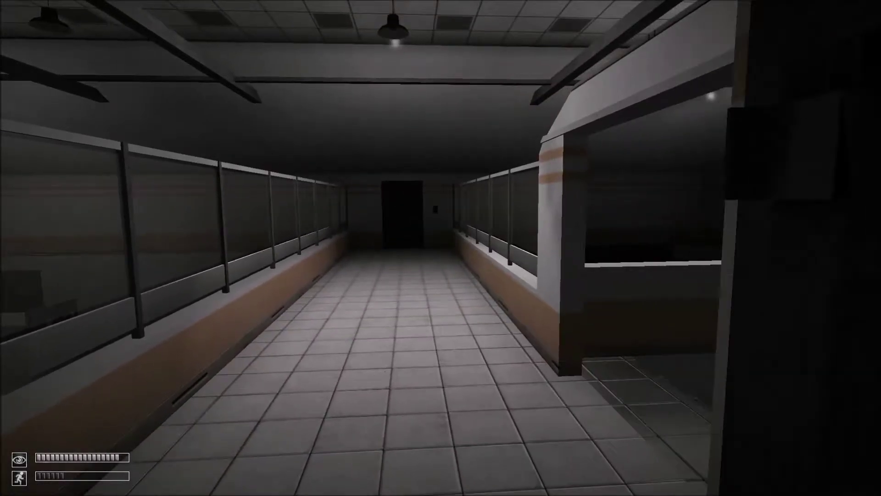
- Press the side room's wall button, then walk past the elevators to the DR. L door
key(w)
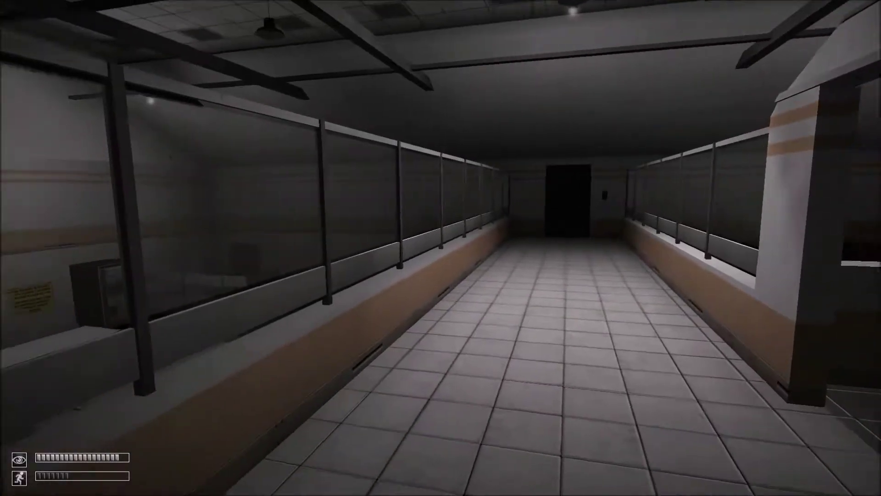
key(w)
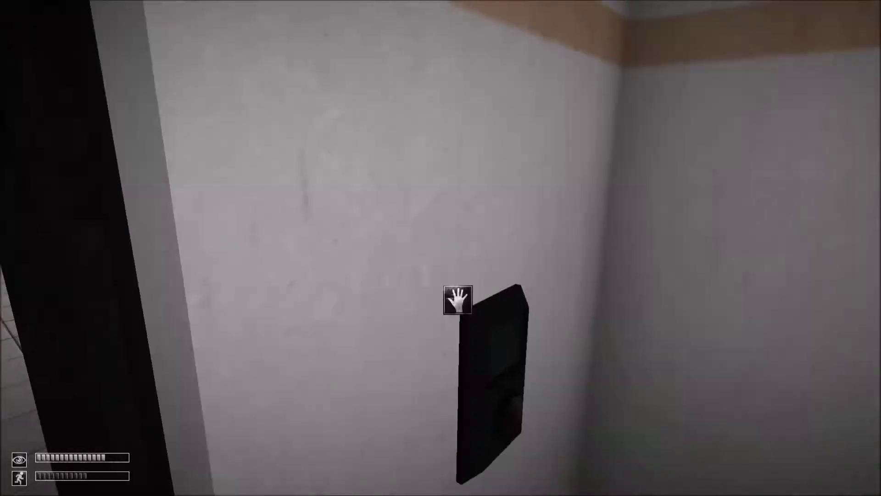
click(432, 297)
key(w)
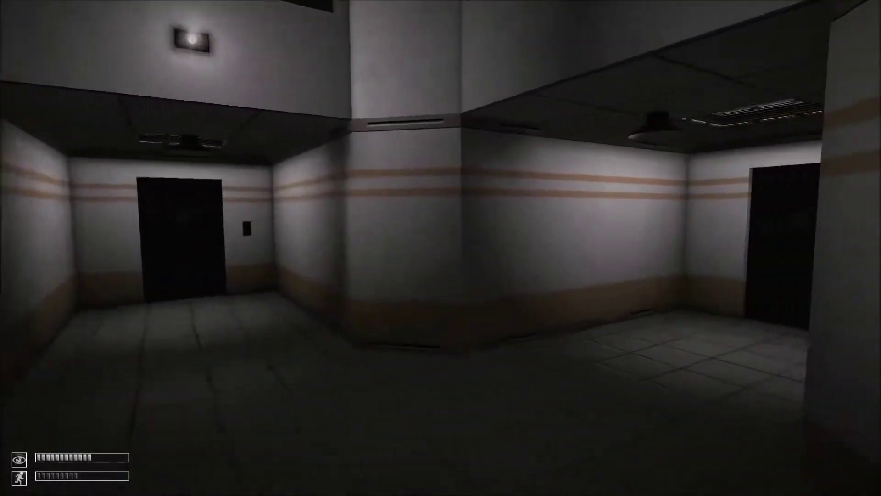
key(w)
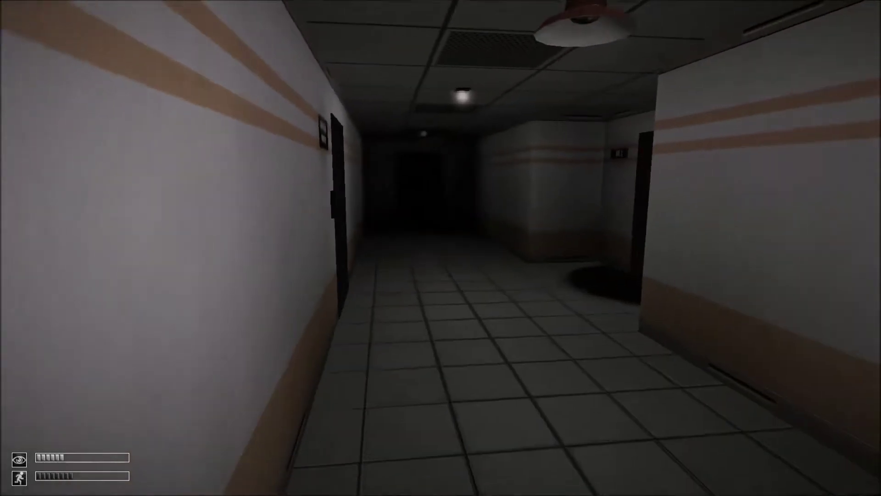
key(w)
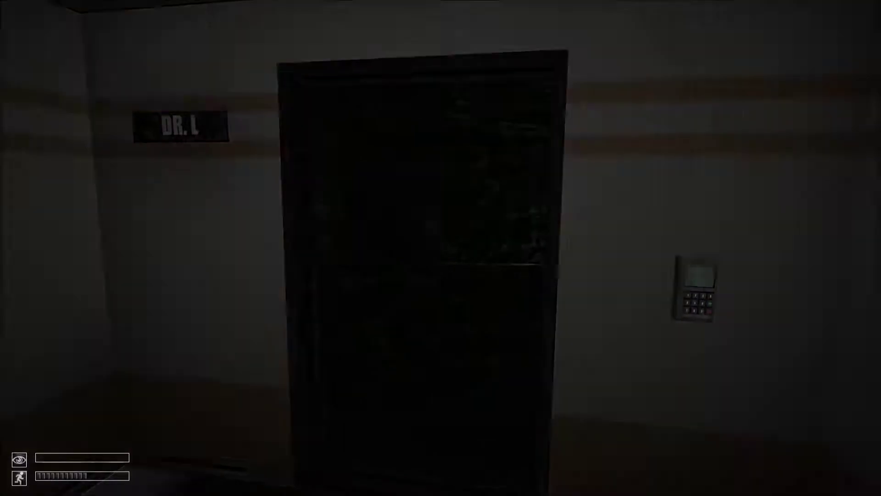
- Turn back from the DR. L door toward the corridor leading to Conference Room 9B
key(s)
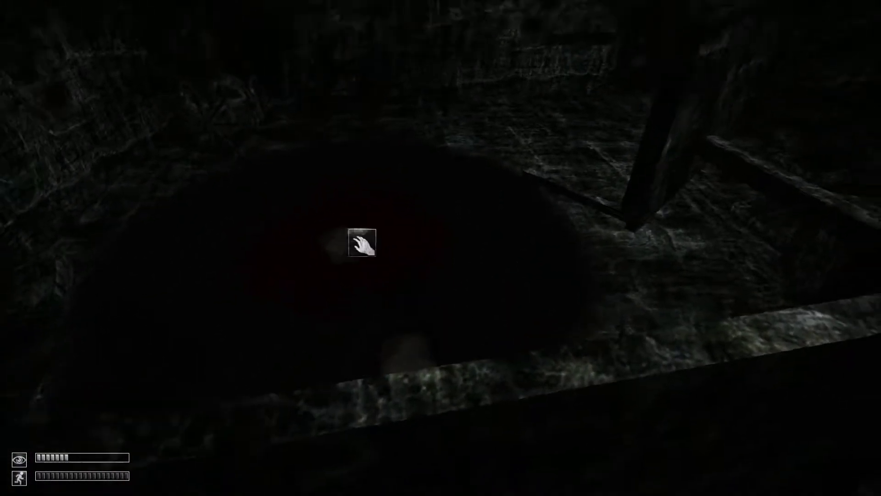
- Unlock the Conference Room 9B door with the keycard and walk into the office
key(w)
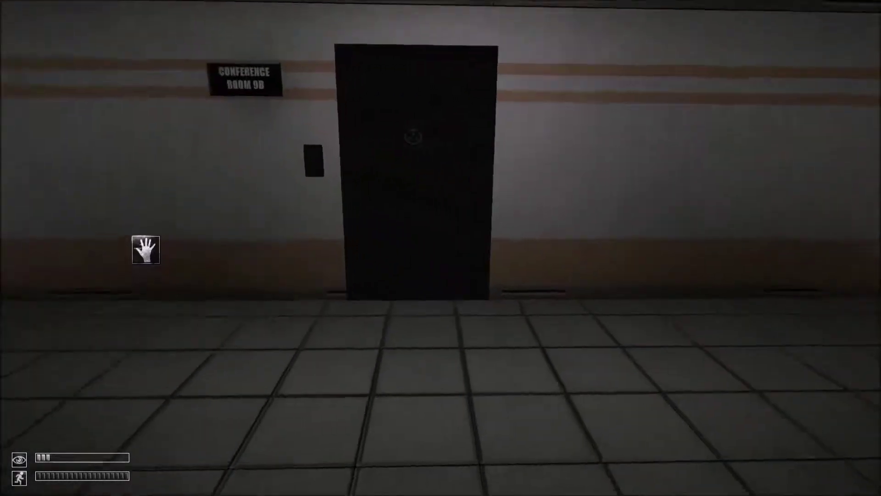
key(Tab)
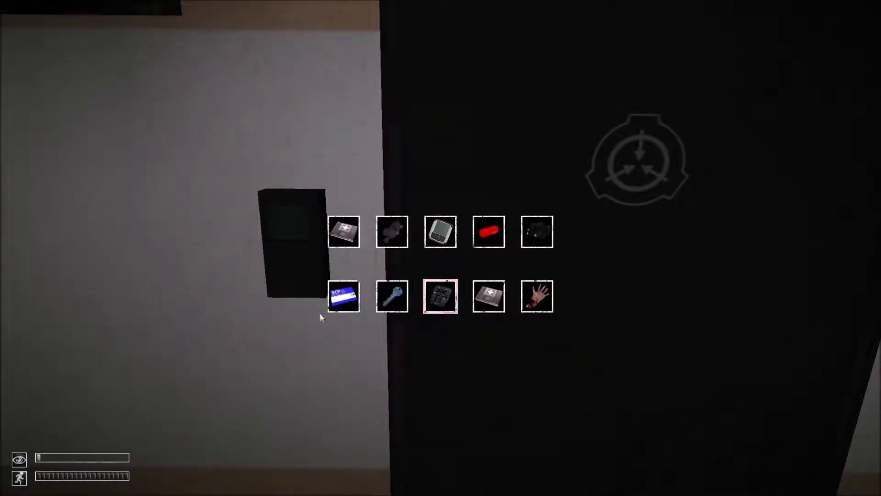
click(441, 248)
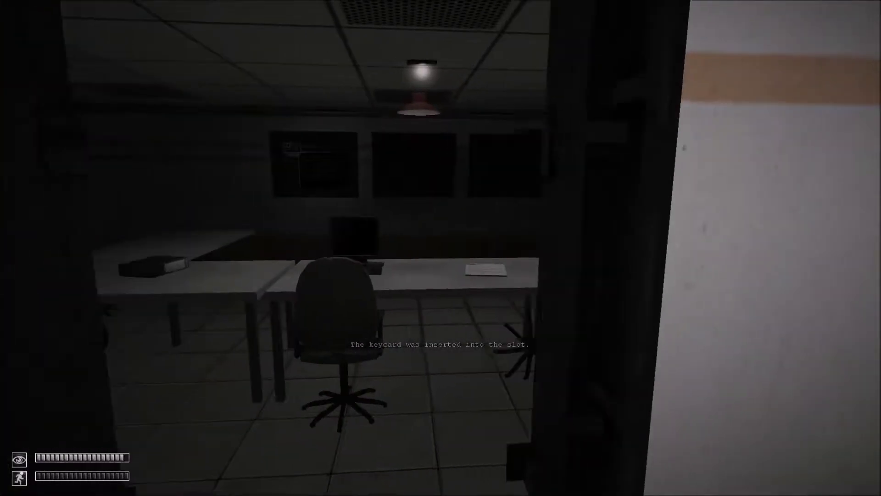
key(w)
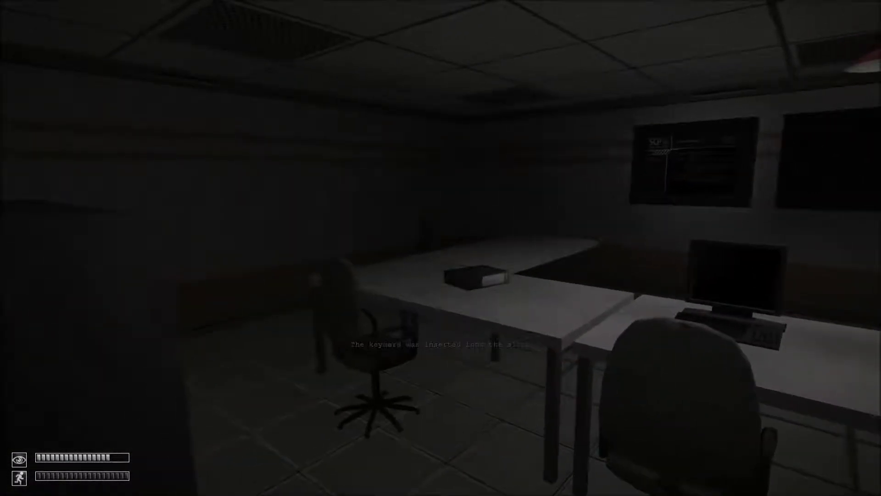
- Look along the corridor and over the next office's monitor desks and corner cabinet
key(w)
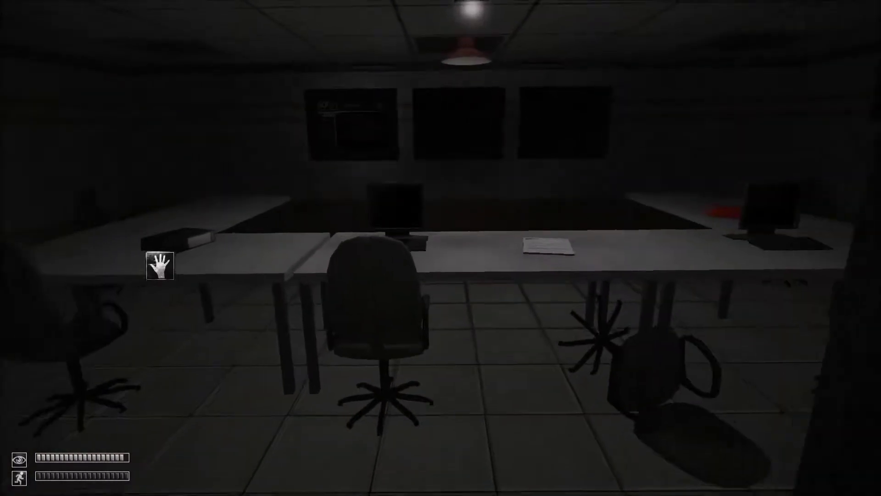
key(w)
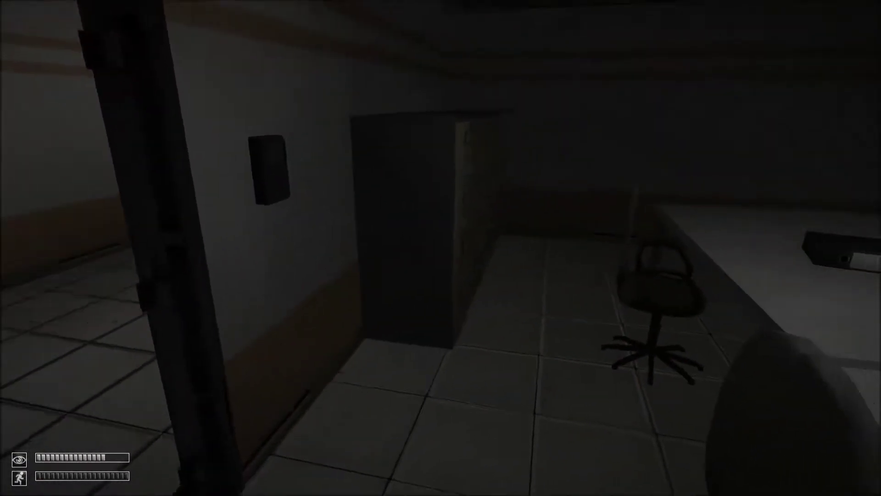
key(w)
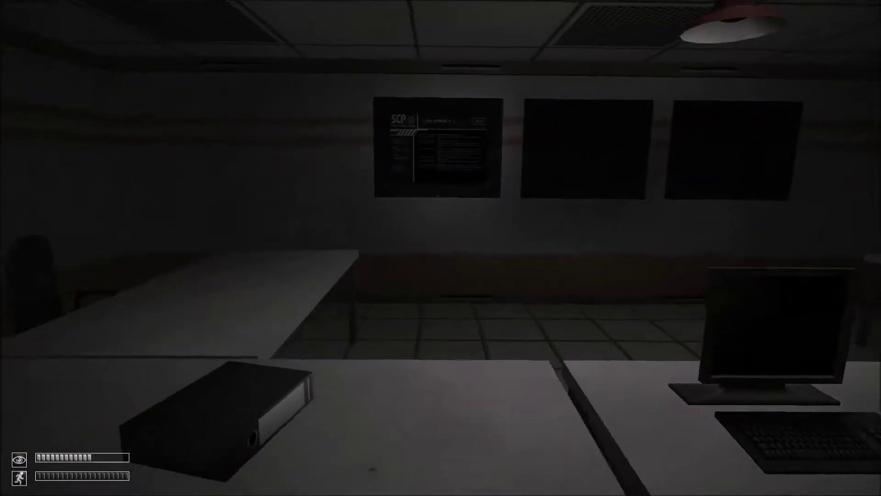
key(w)
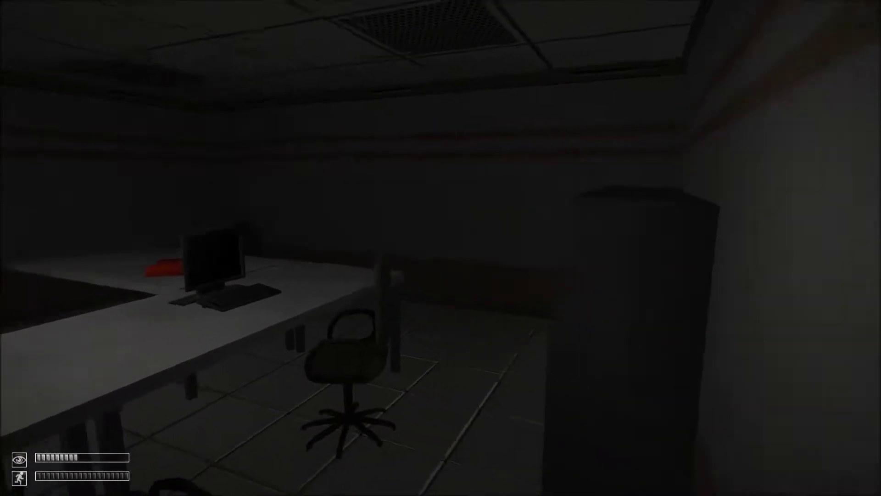
key(w)
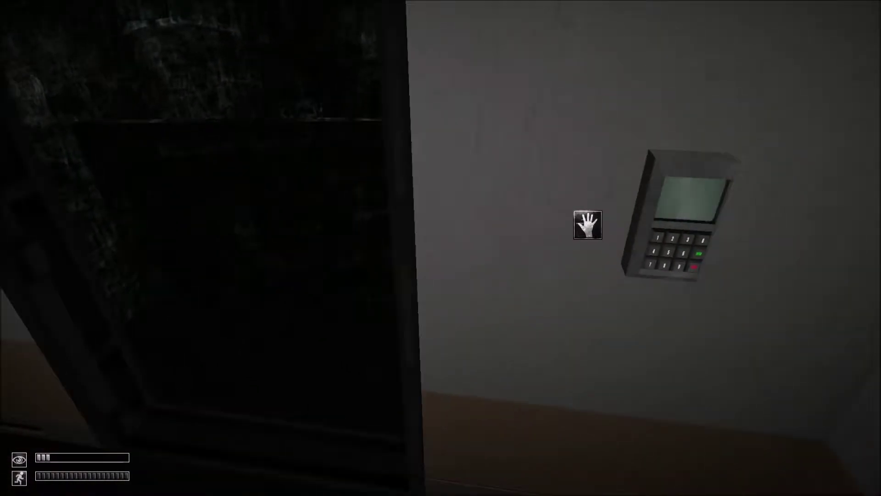
- Try the door keypad code, get access denied, and open the door to the red corridor
click(575, 318)
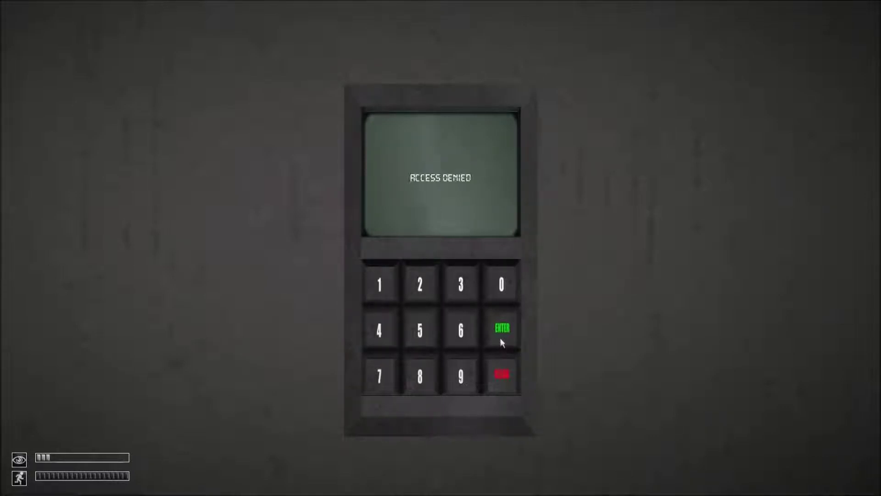
key(Escape)
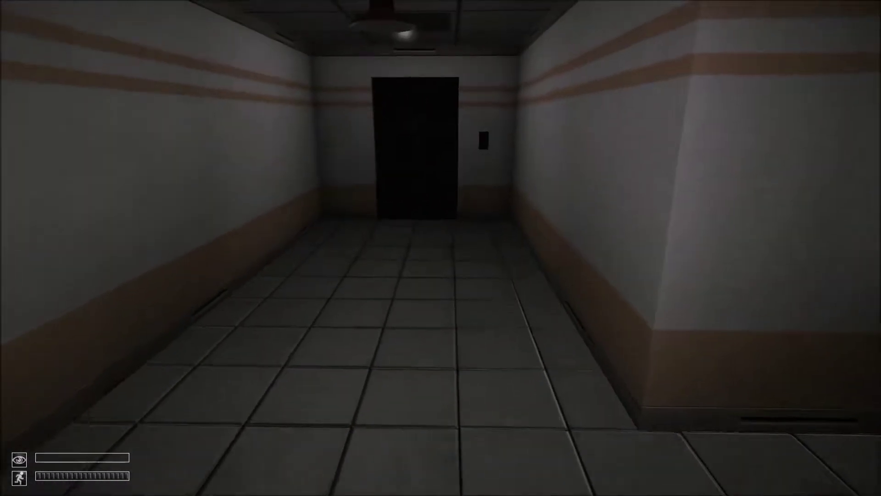
key(F5)
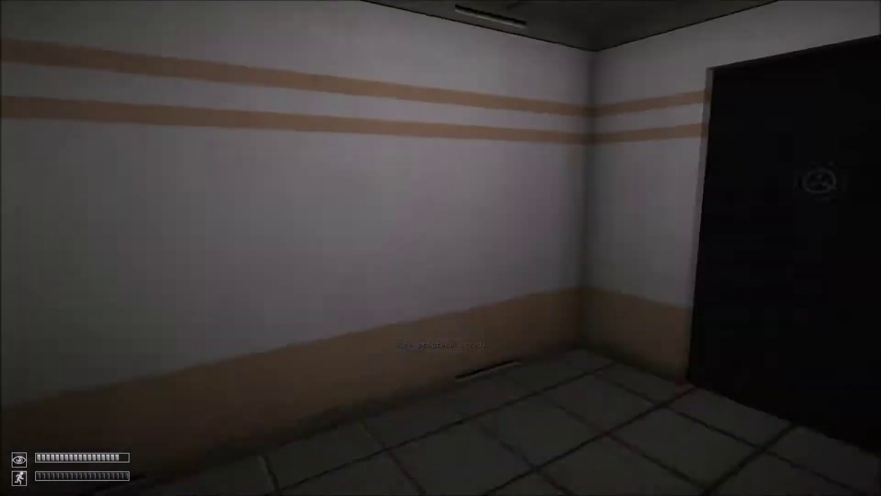
click(472, 315)
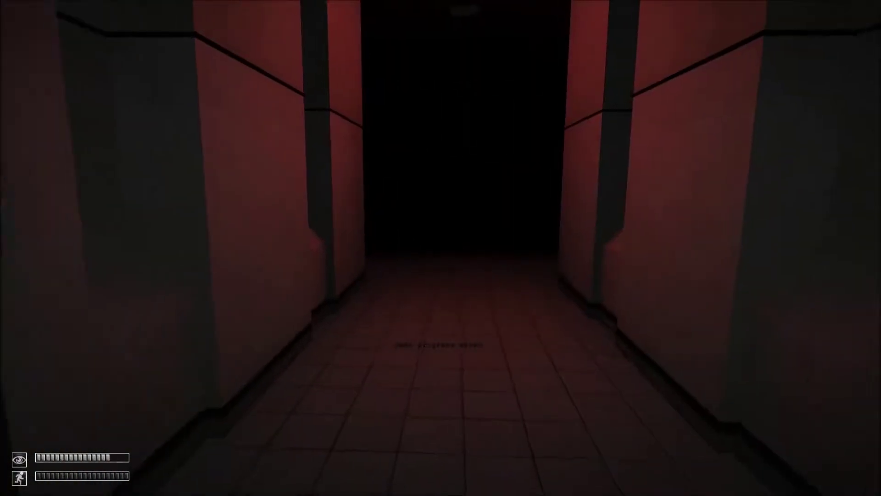
- Sprint through the red corridor into the grey tiled corridor beside the elevator
key(shift+w)
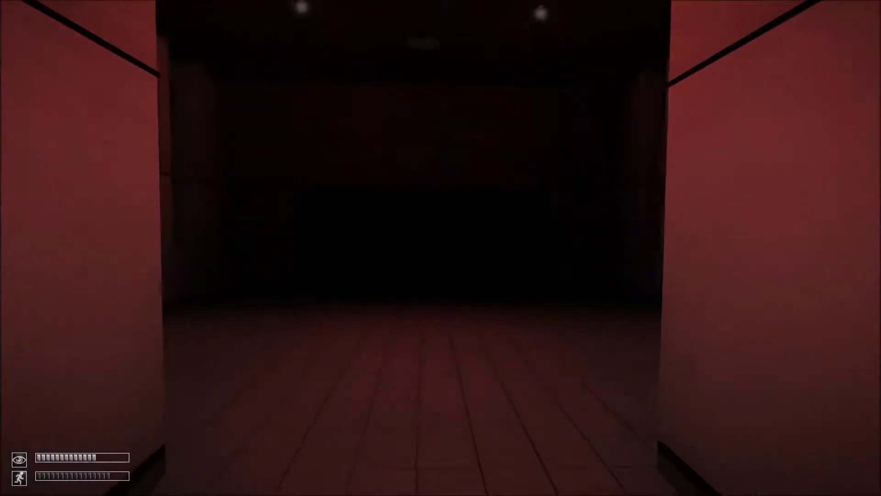
key(w)
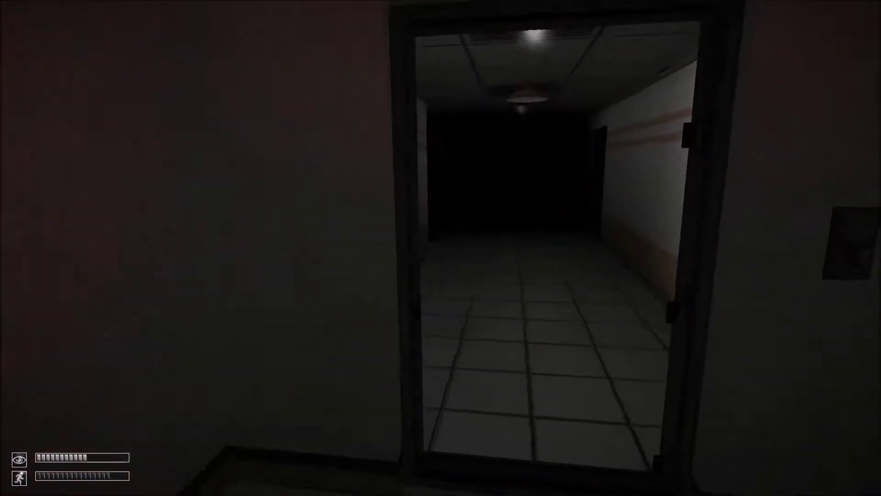
key(w)
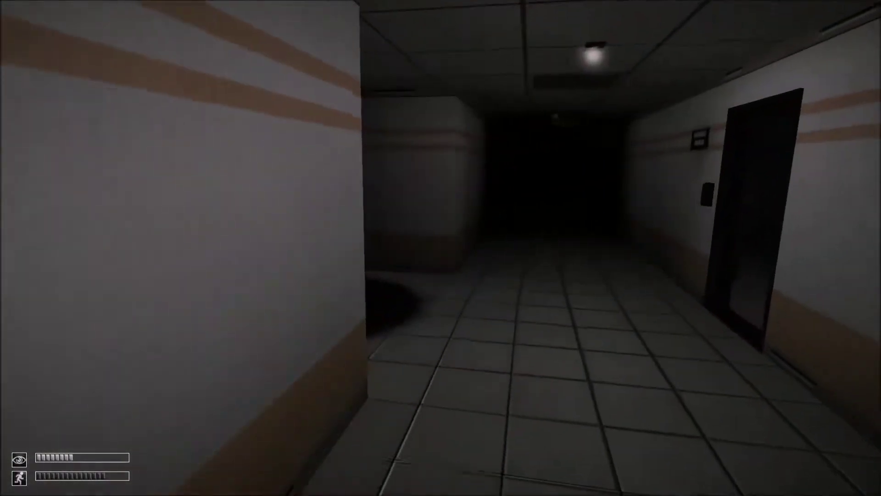
key(w)
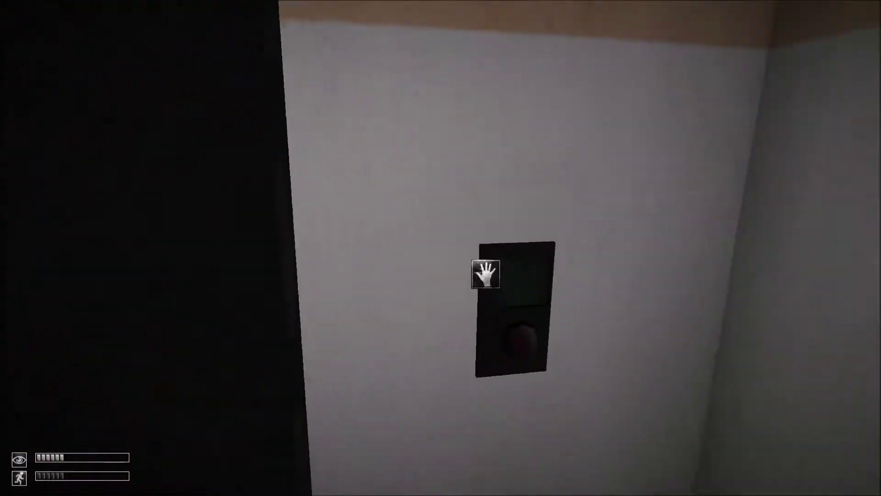
key(w)
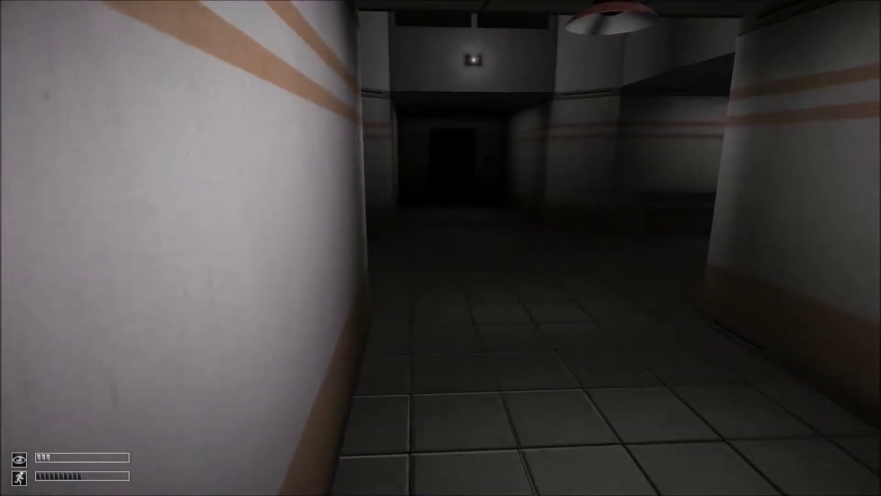
- Try taking the lobby desk's SCP document, read the Dr. Gears note, then drop it
key(w)
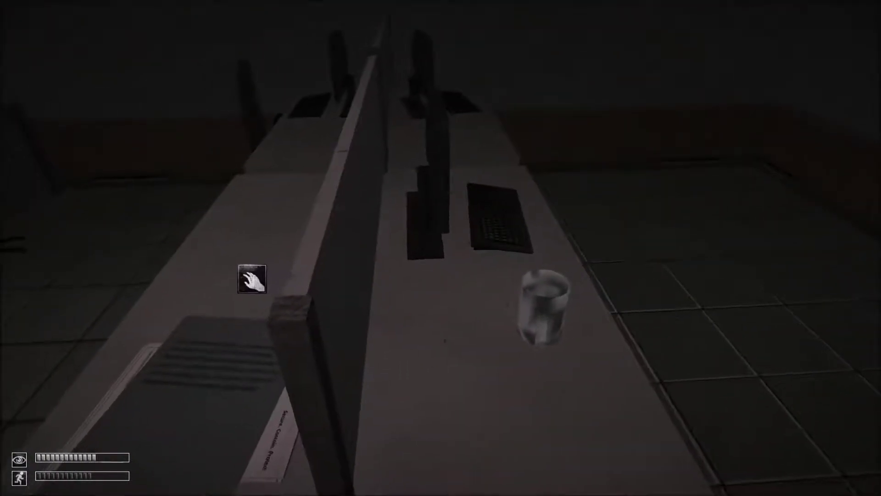
click(343, 268)
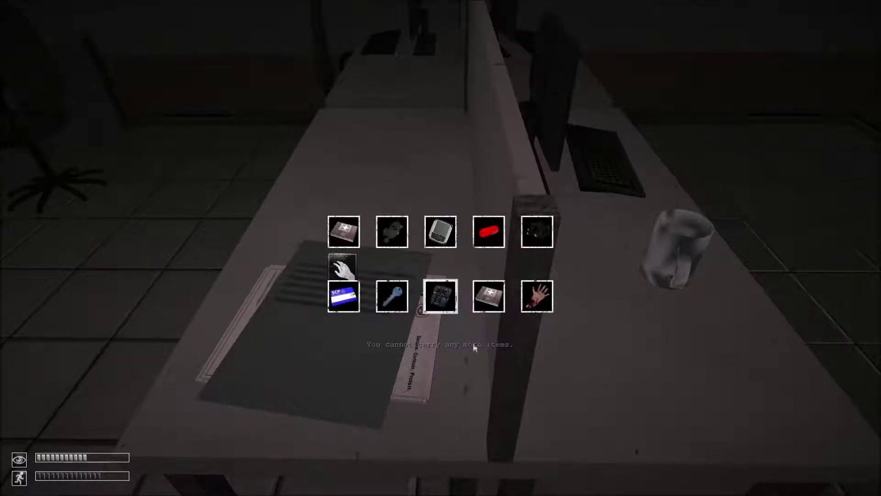
key(Tab)
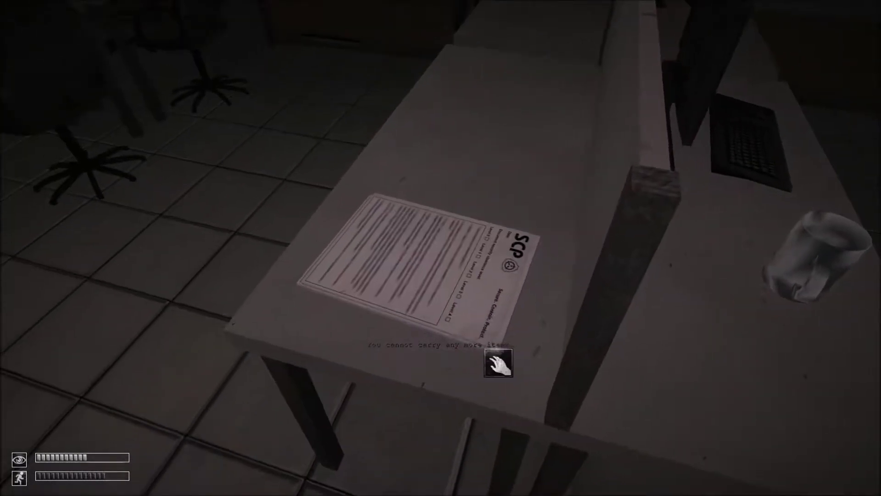
click(500, 296)
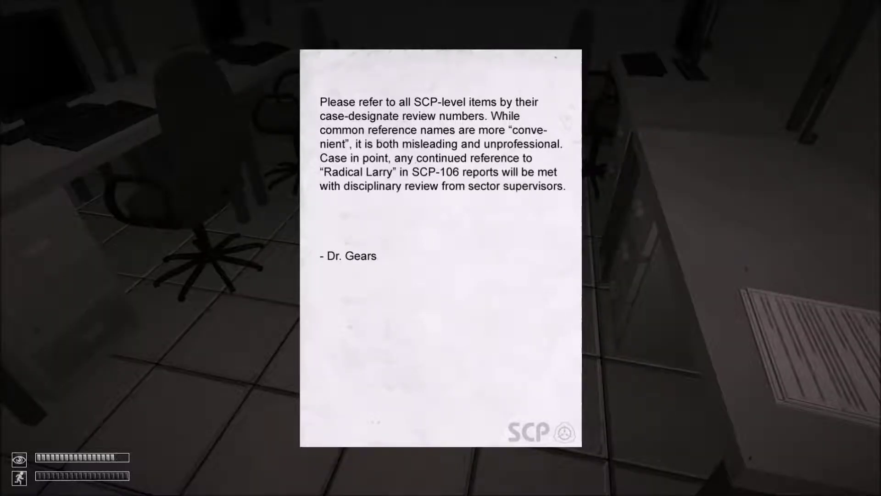
key(Tab)
drag(465, 384, 464, 386)
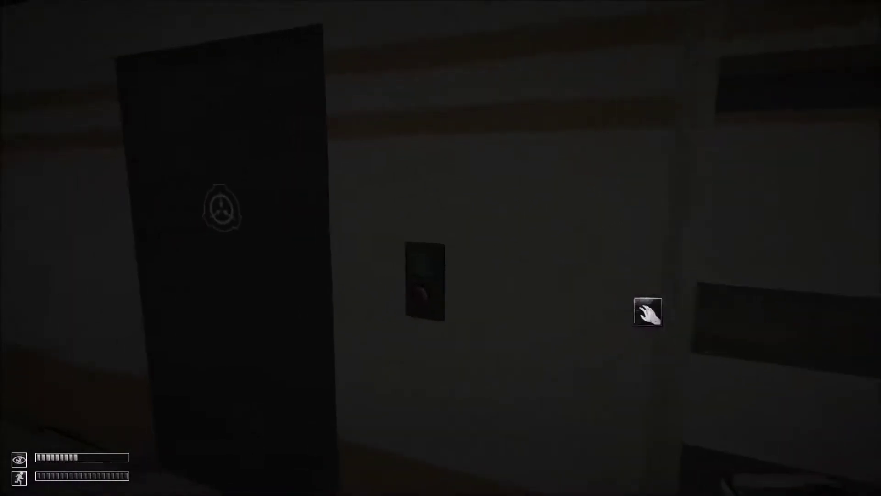
- Walk past the glass partition to the elevator and enter the classroom through the opened door
key(w)
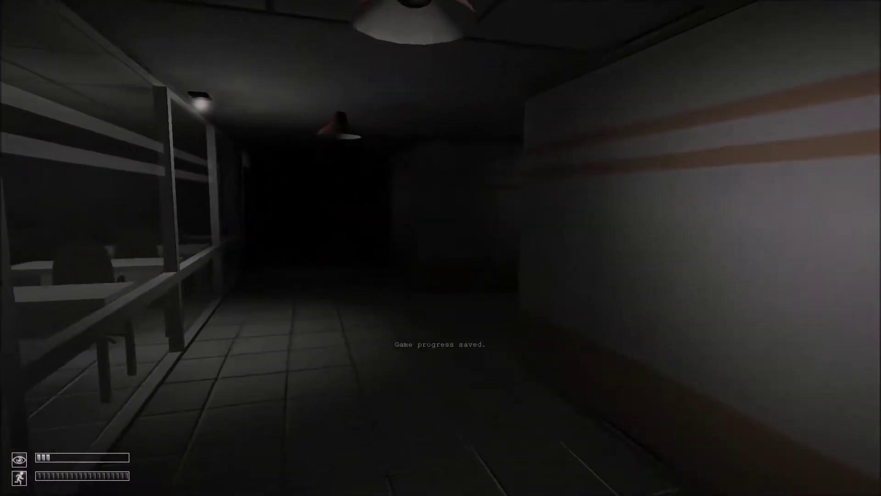
key(shift+w)
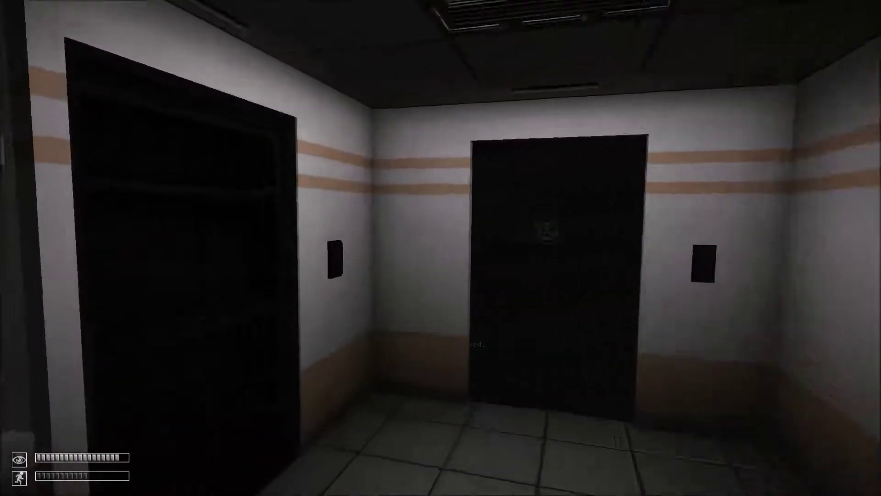
key(w)
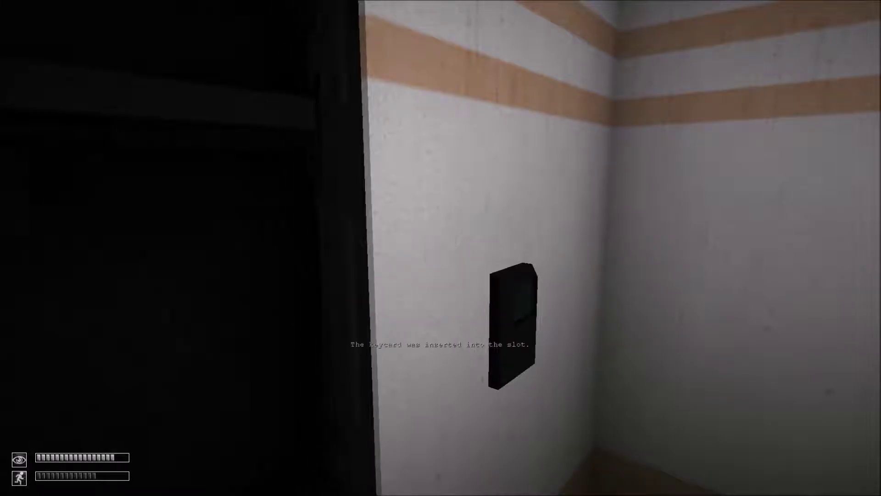
key(w)
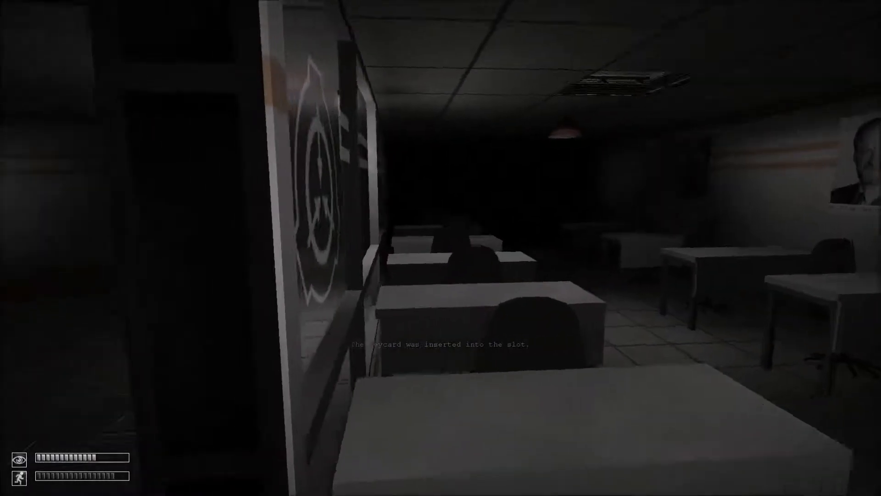
- Look around the dark classroom's windows and whiteboard, then reach the locked door with inventory open
key(Tab)
key(Tab)
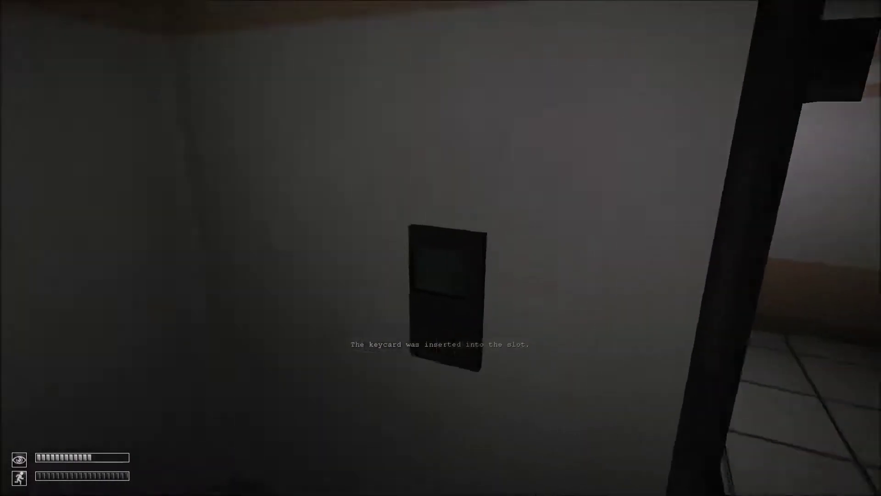
key(w)
key(w)
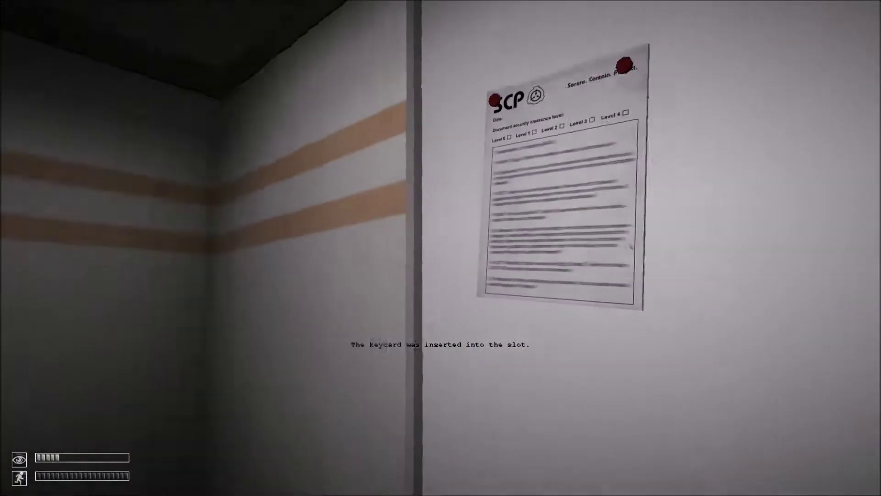
key(w)
key(w)
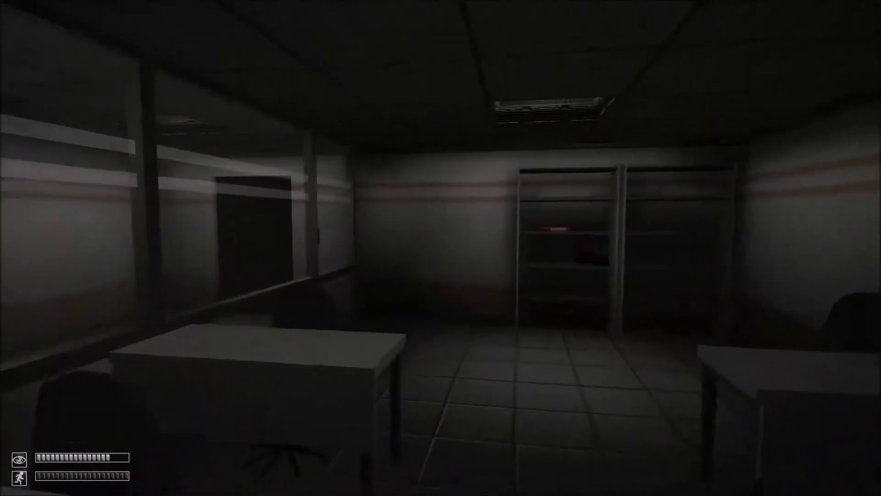
key(w)
key(w)
key(w)
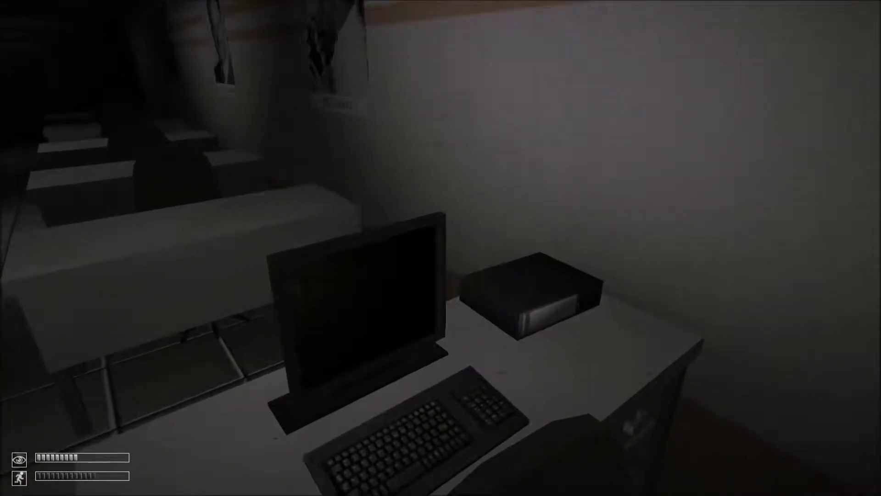
key(w)
key(Tab)
- Open the locked door with the Omni keycard, then open the next wall-panel door
click(355, 300)
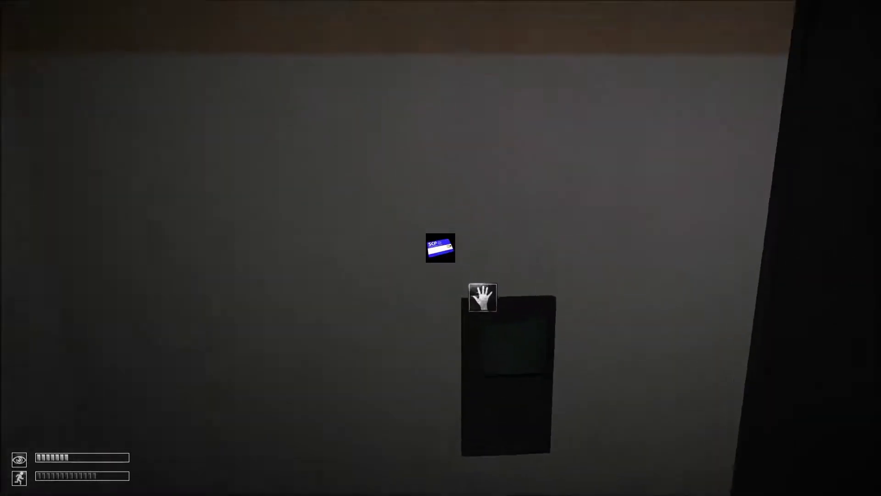
click(478, 301)
key(w)
key(w)
key(Tab)
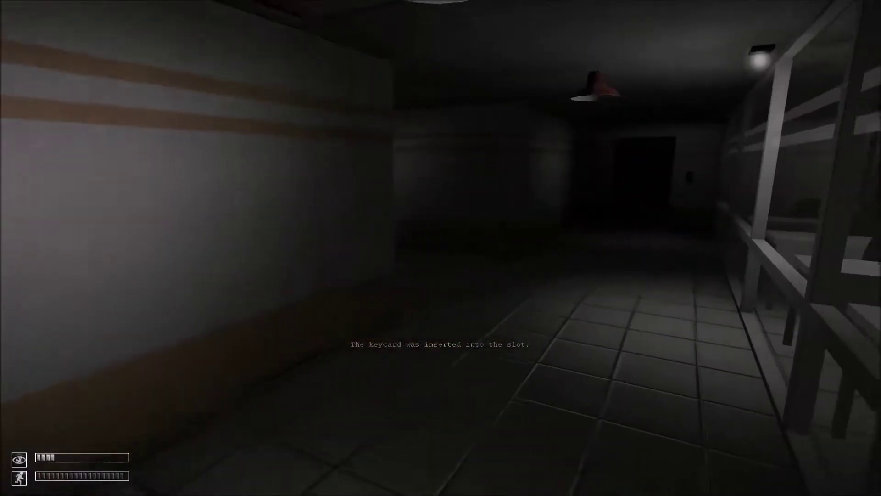
key(w)
key(w)
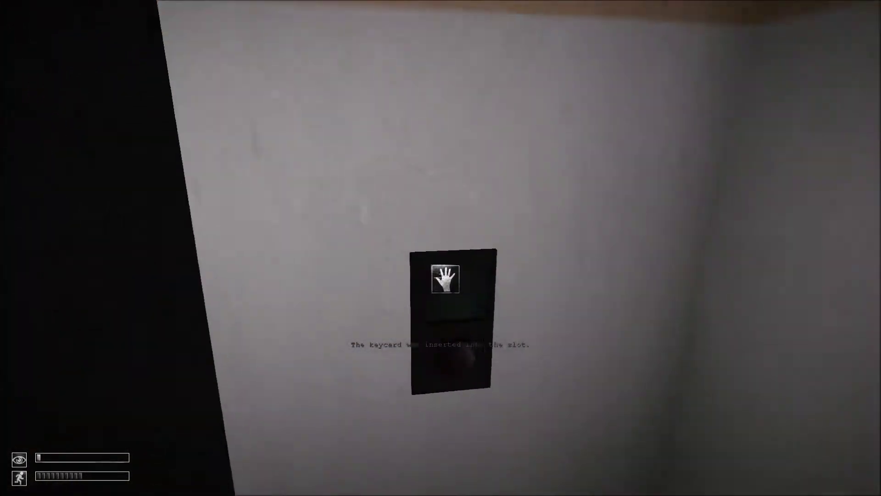
click(440, 248)
- Sprint through the red corridor and pillar room to the elevator call button
key(shift+w)
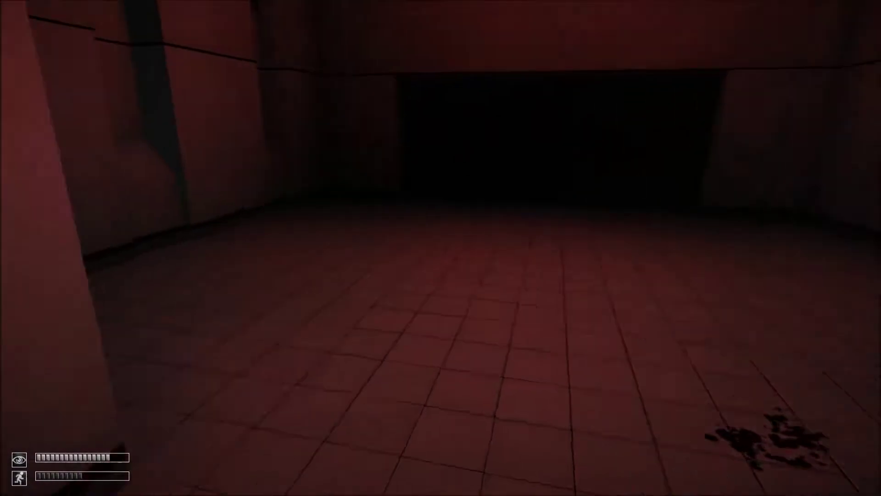
key(w)
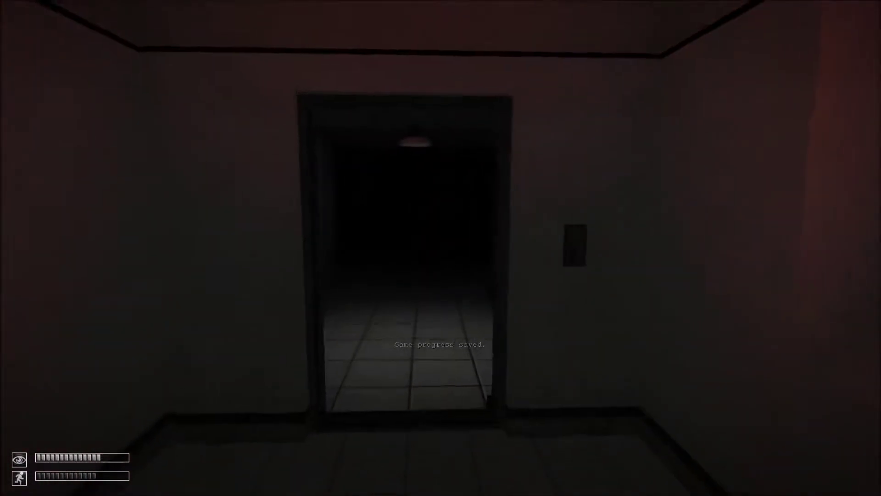
key(shift+w)
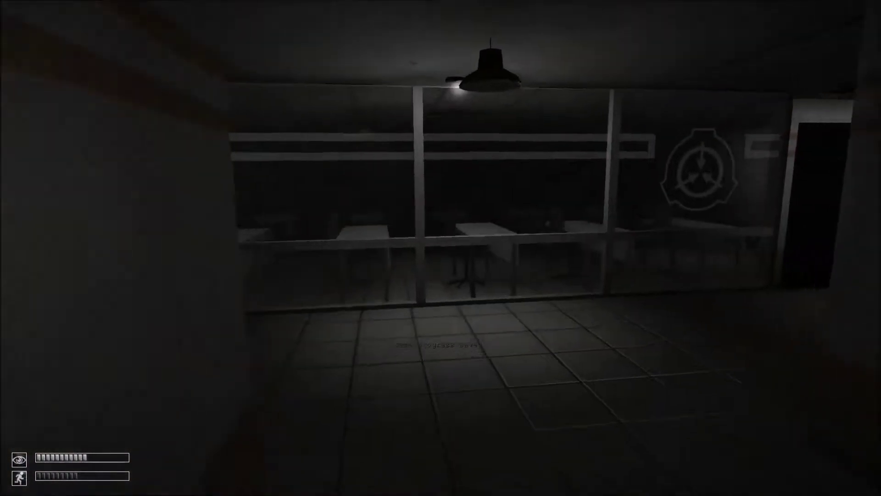
key(shift+w)
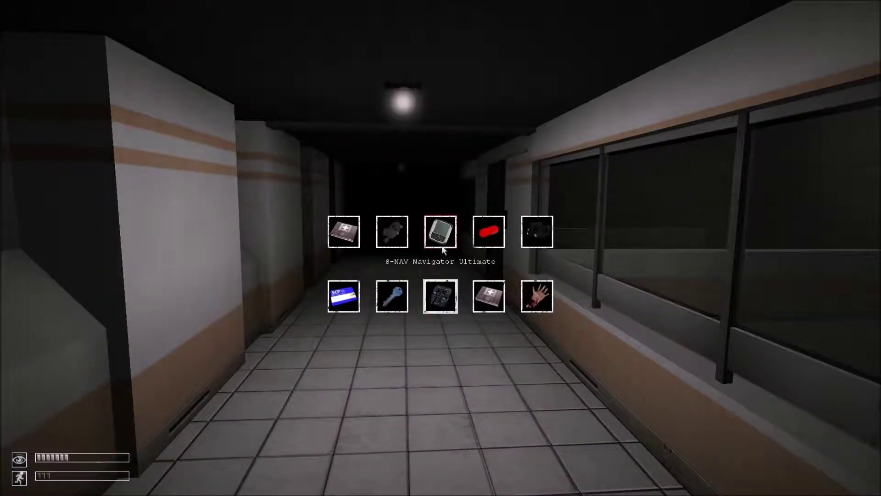
- Equip the S-NAV to check the map, then walk past the window ledge to the closed door
click(442, 248)
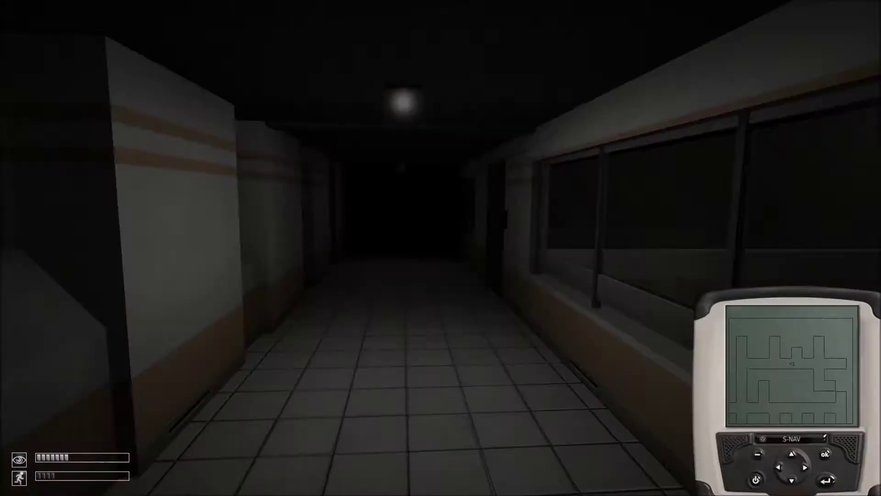
key(w)
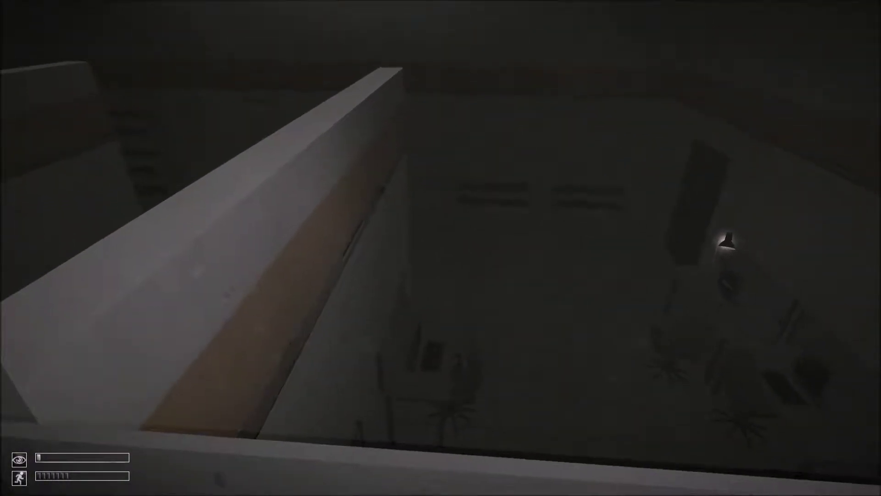
key(F5)
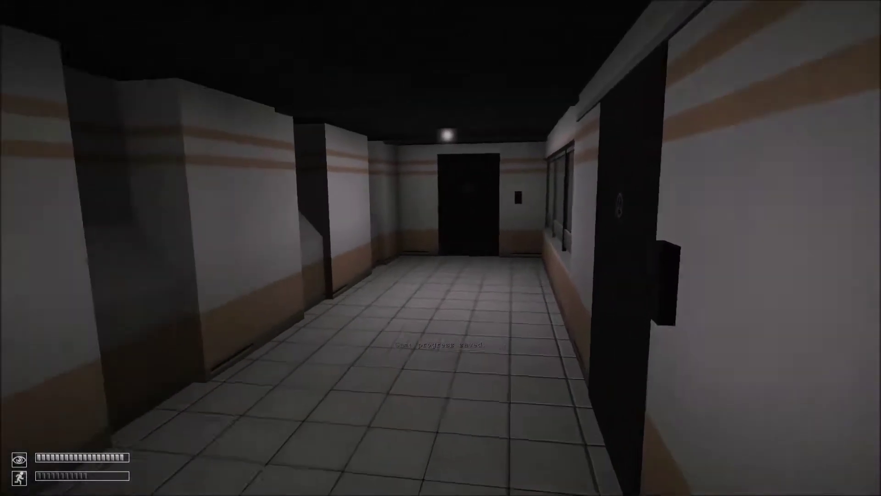
key(w)
key(w)
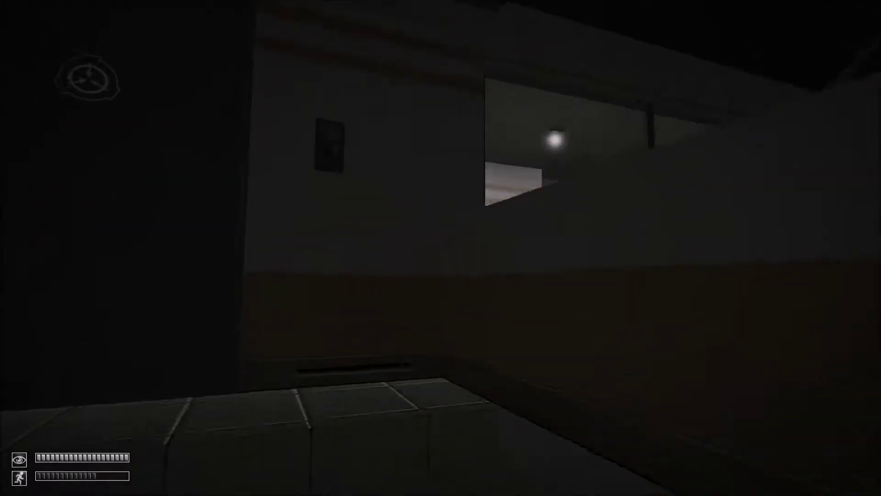
- Ride the elevator to the railing balcony and check the S-NAV map above the crate room
key(w)
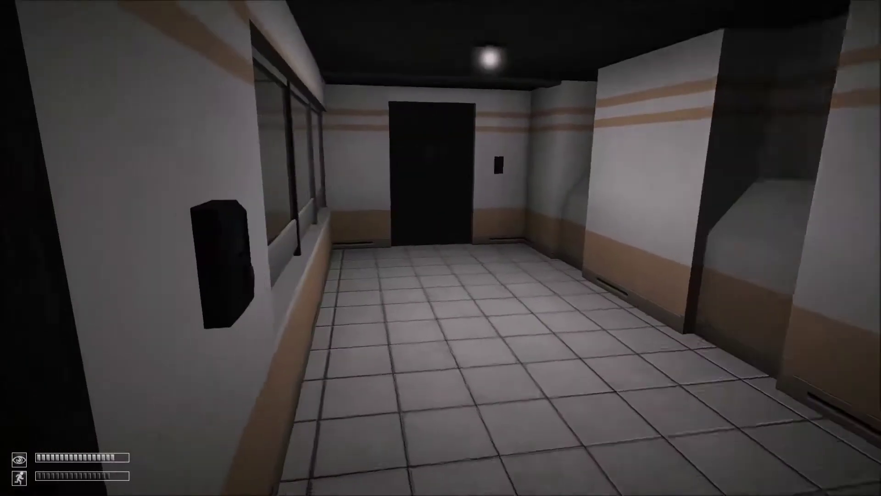
key(w)
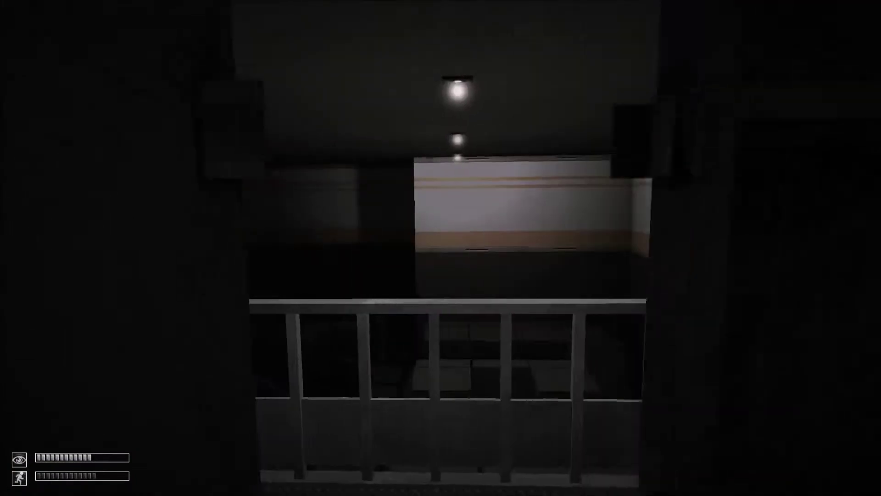
key(w)
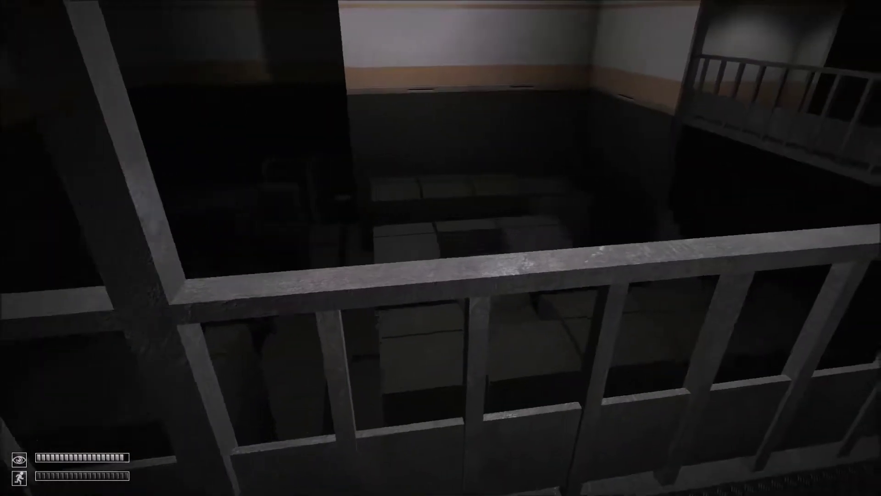
key(Tab)
click(446, 242)
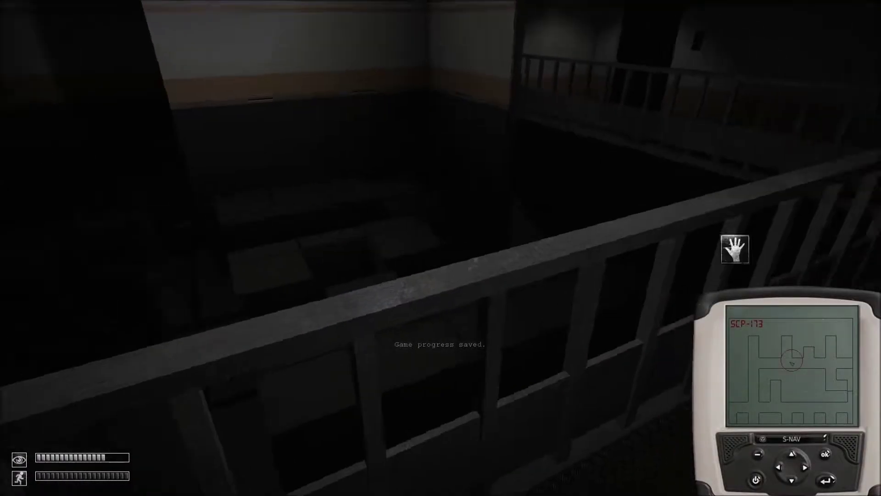
key(Tab)
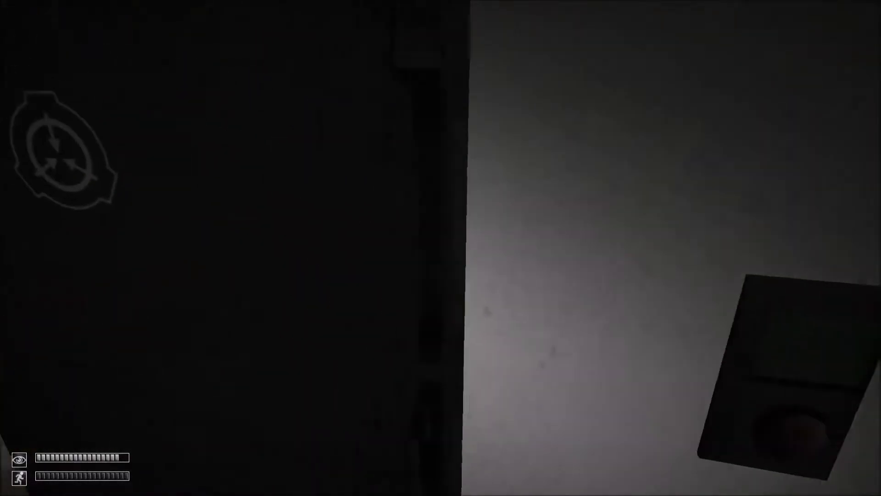
- Go through the door and walk past the cubicle rows, around the partition to the mug desk
click(787, 366)
key(w)
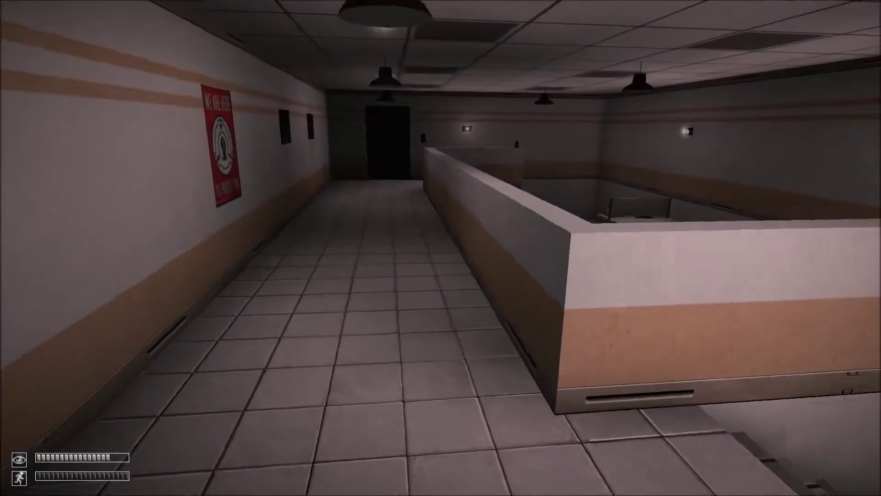
key(w)
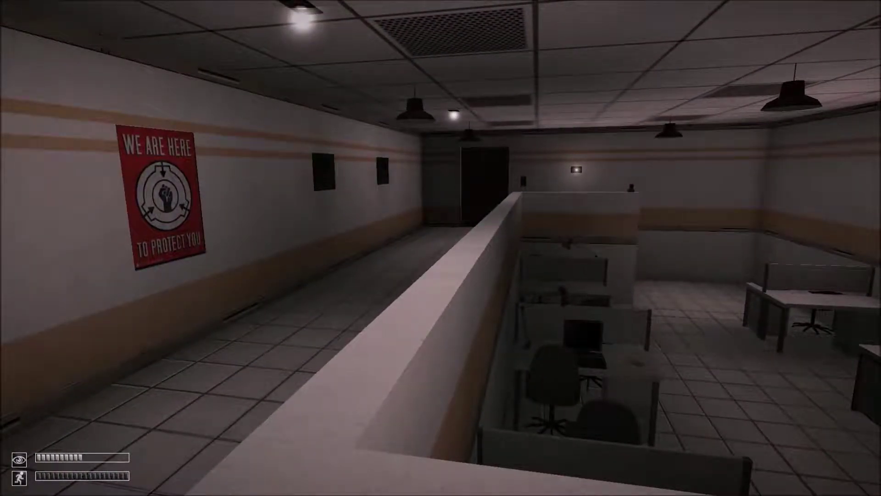
key(w)
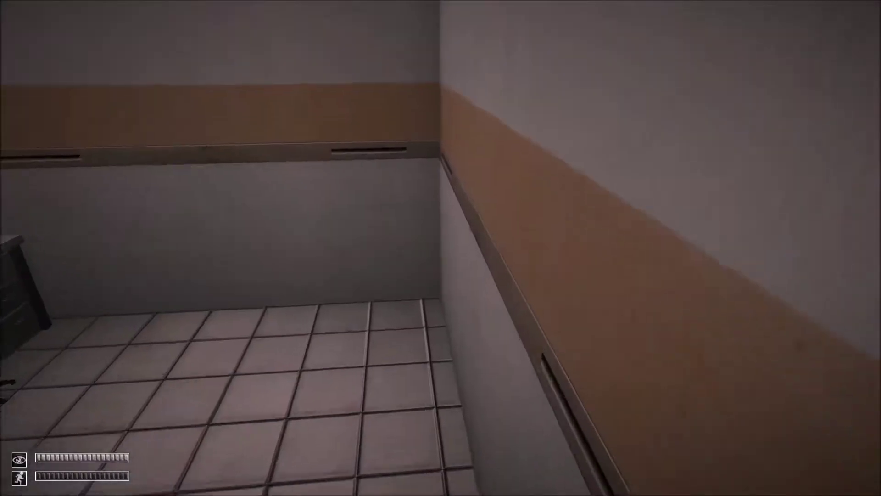
key(w)
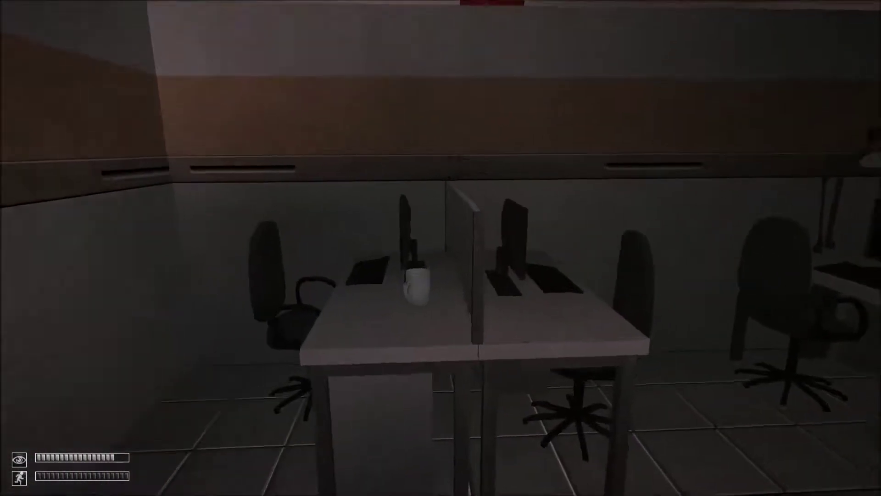
key(w)
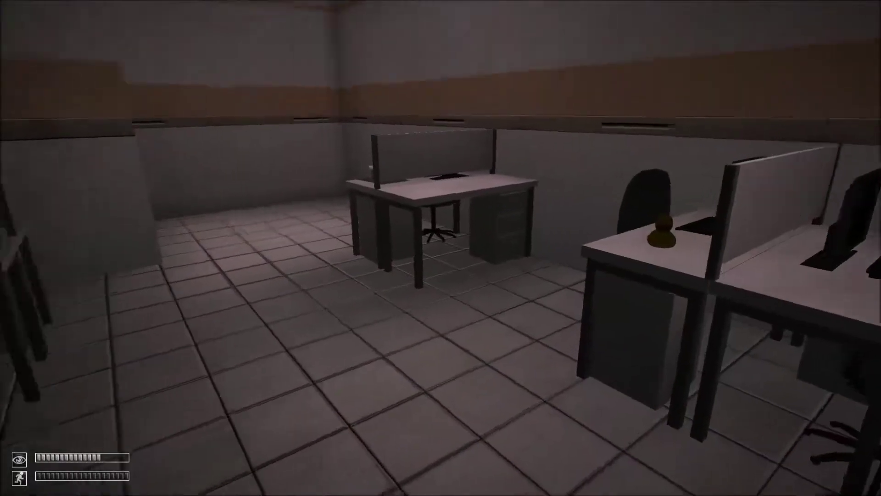
key(w)
key(w)
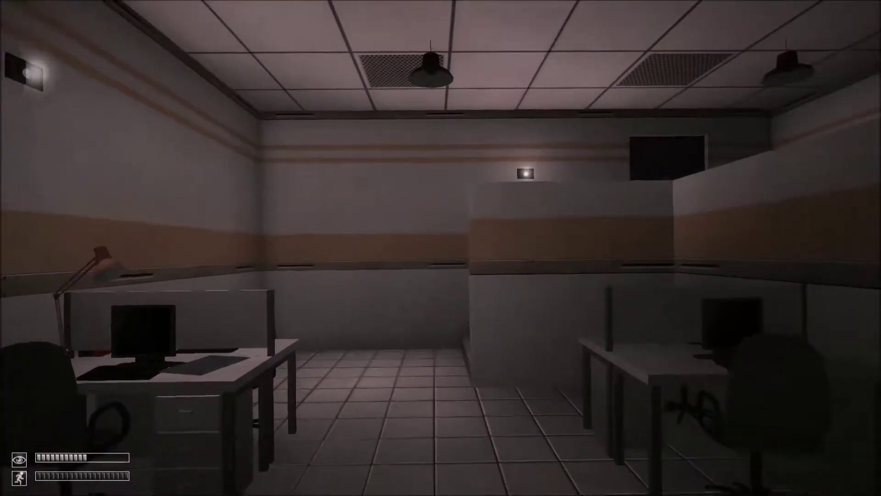
key(w)
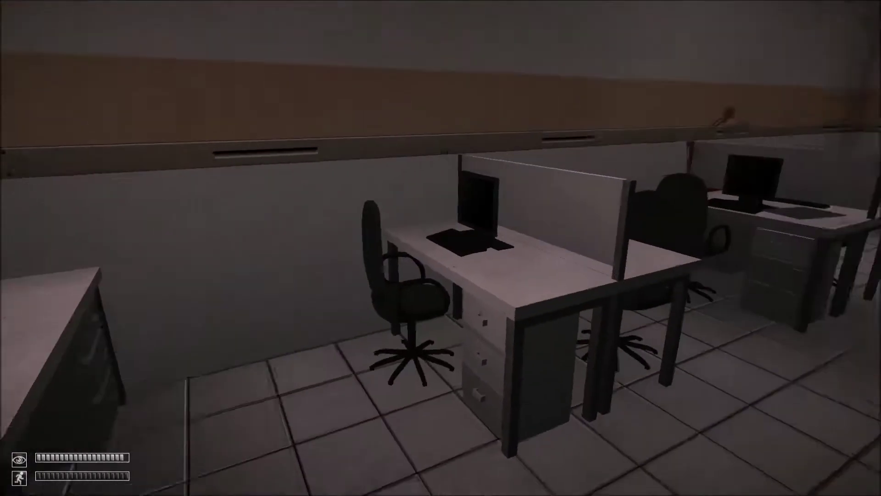
key(w)
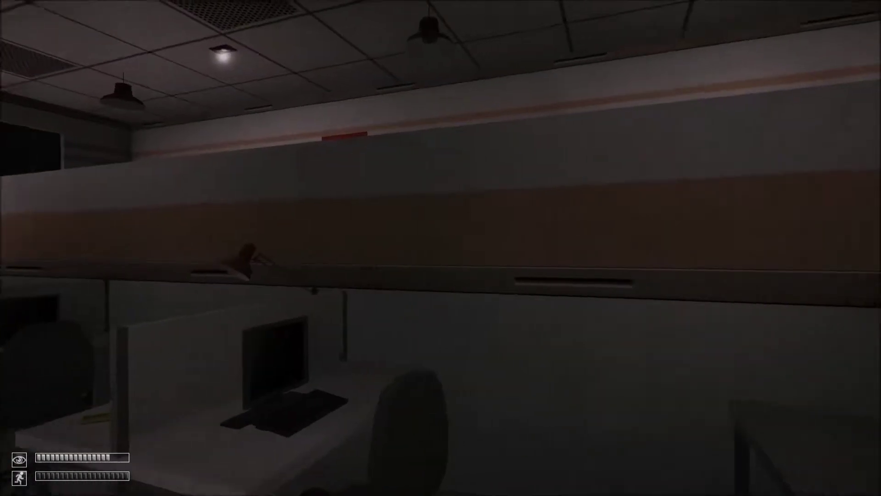
key(w)
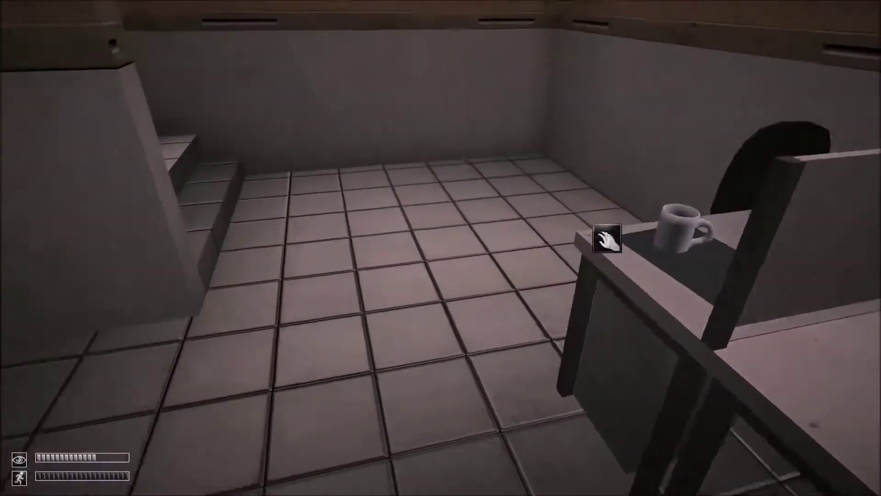
key(w)
- Read the SCP-860 document from the mug desk, then close it and the inventory
key(Tab)
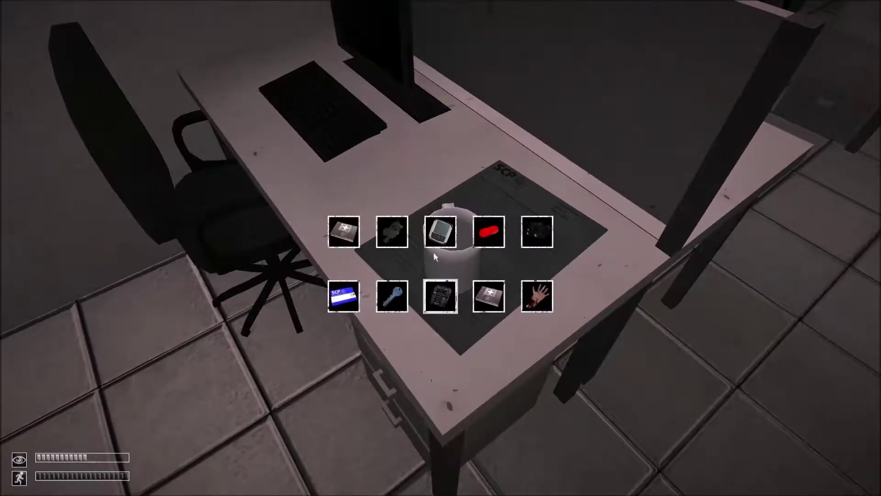
key(s)
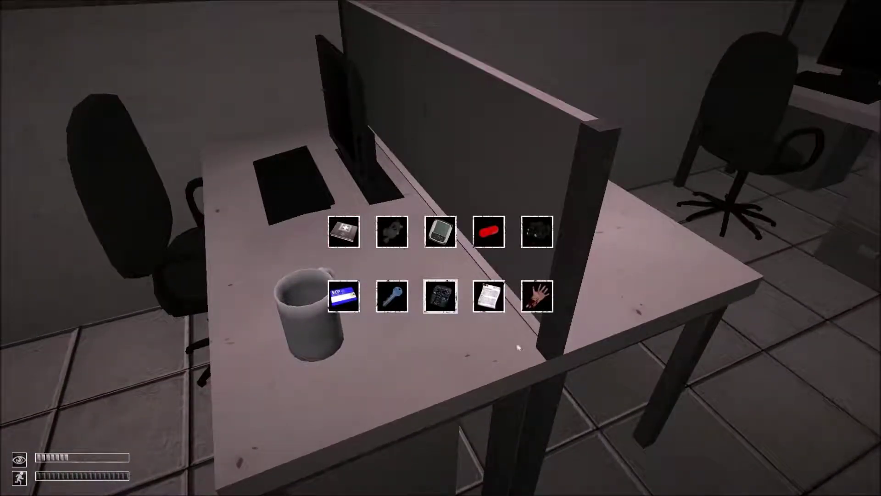
double_click(489, 297)
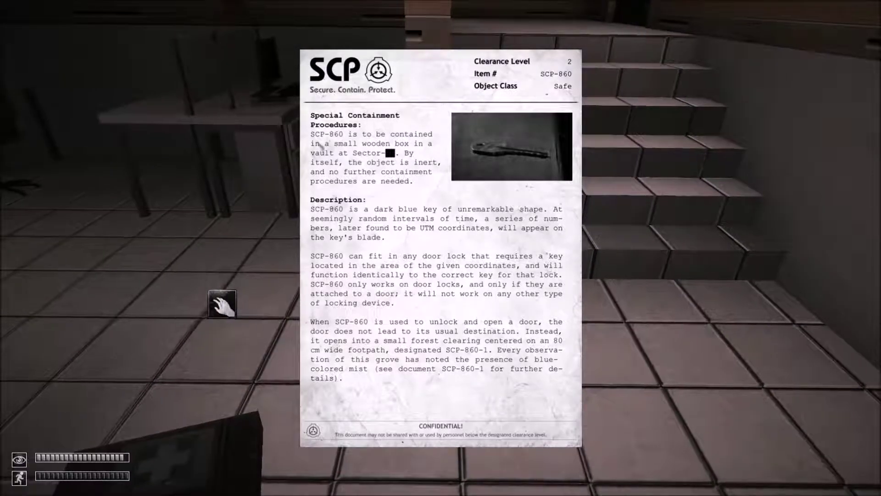
click(223, 303)
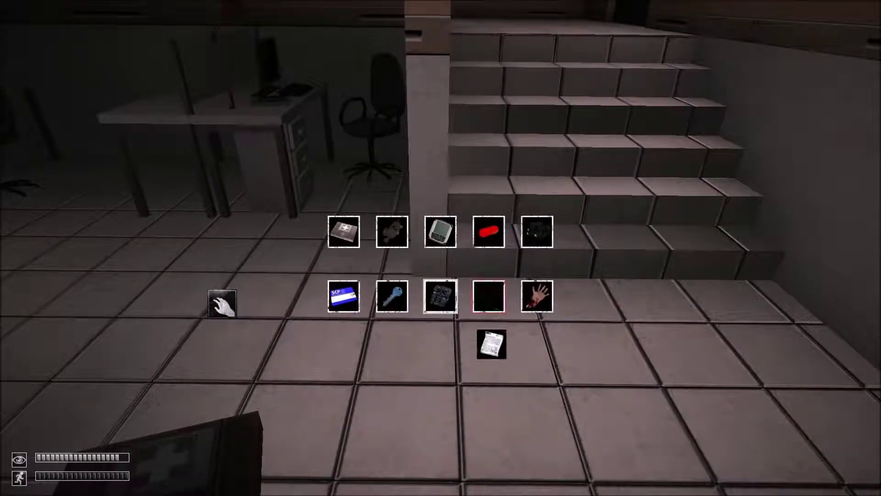
key(Tab)
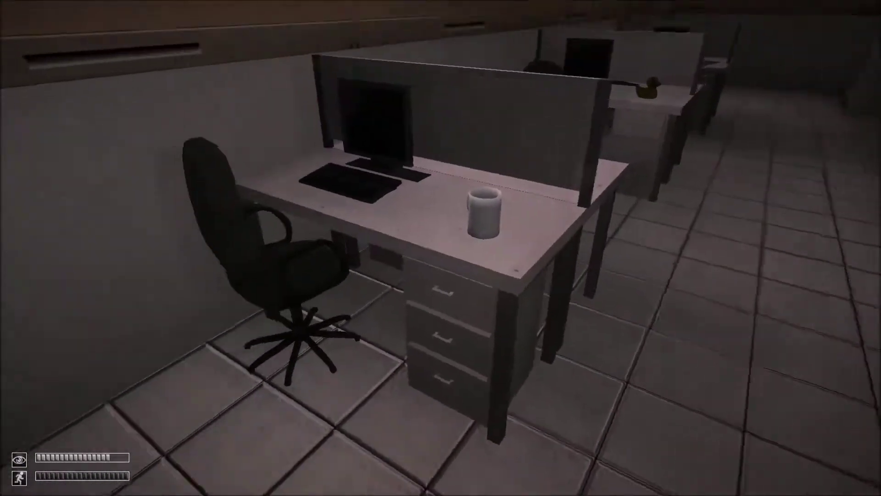
- Climb the stairs, follow the red-lit corridor and take out the S-NAV
key(w)
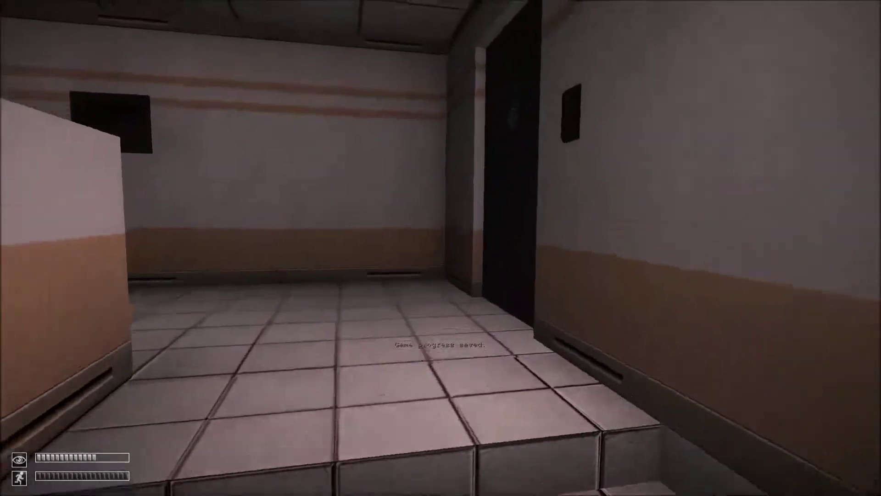
key(w)
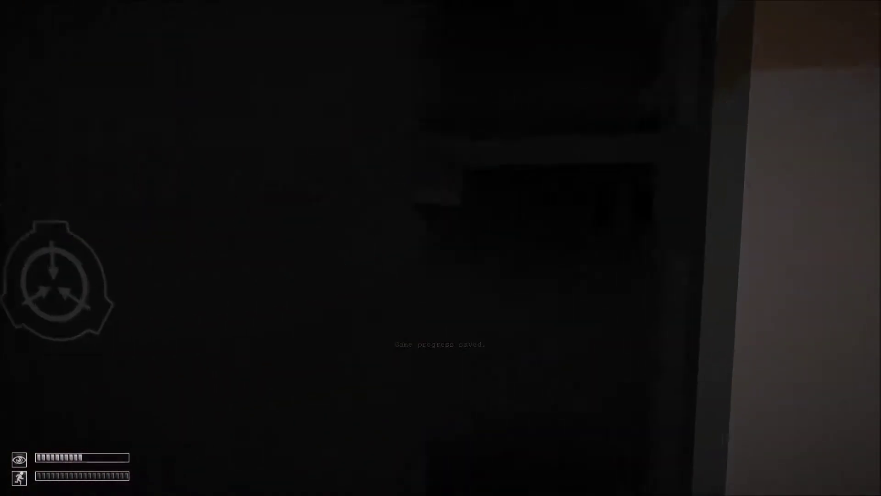
key(w)
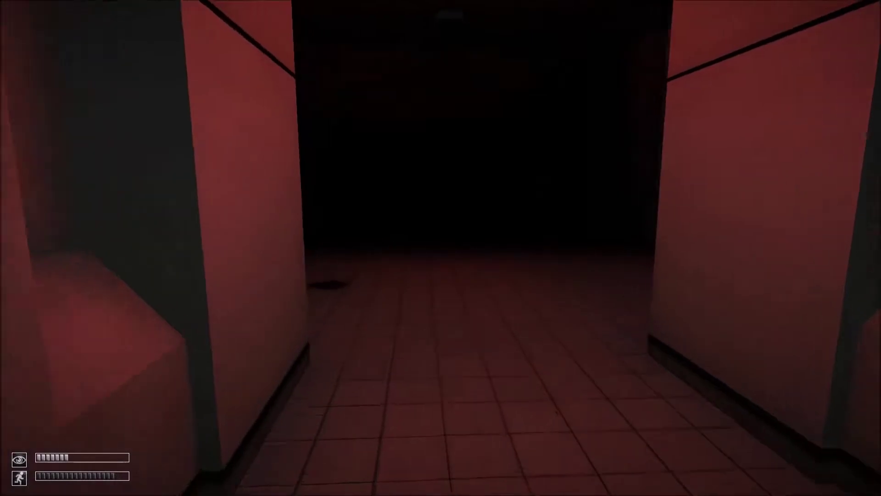
key(w)
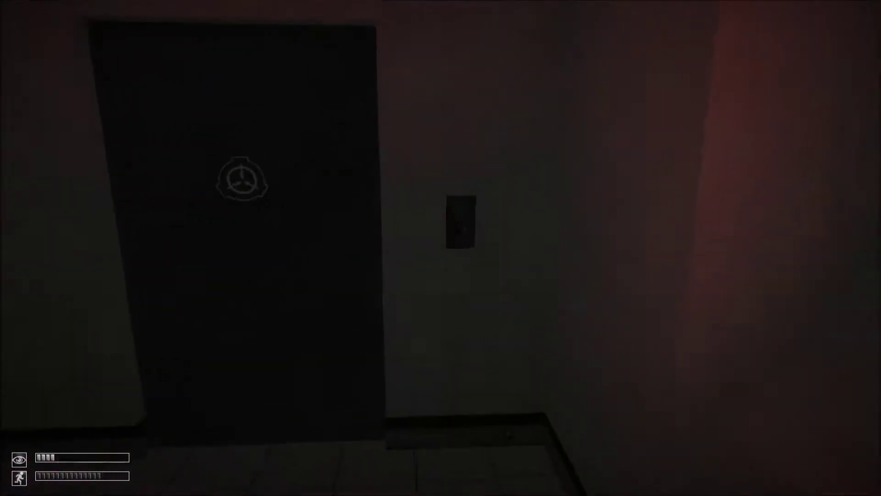
key(Tab)
click(440, 231)
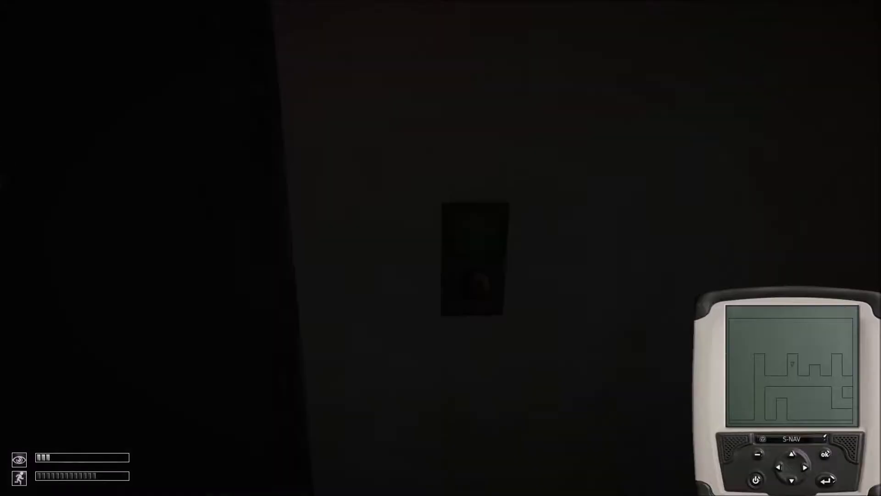
key(w)
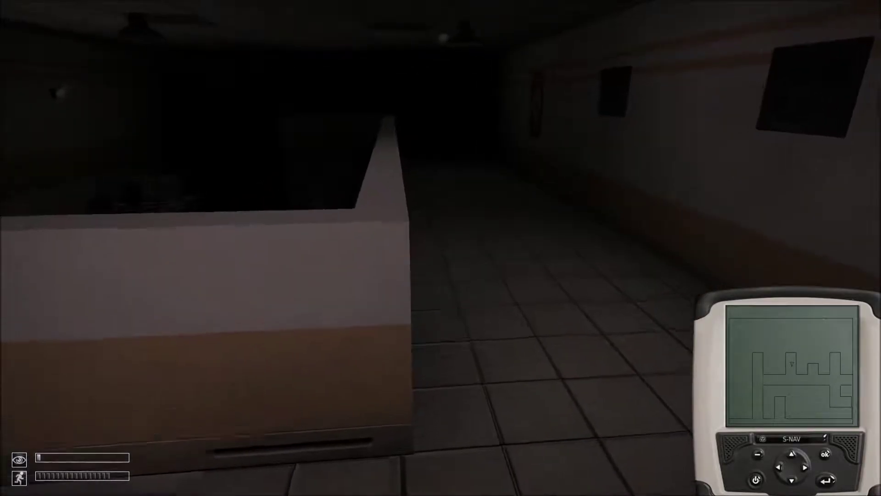
- Sprint past the dark door and balcony room to the box room, checking inventory and S-NAV
key(w)
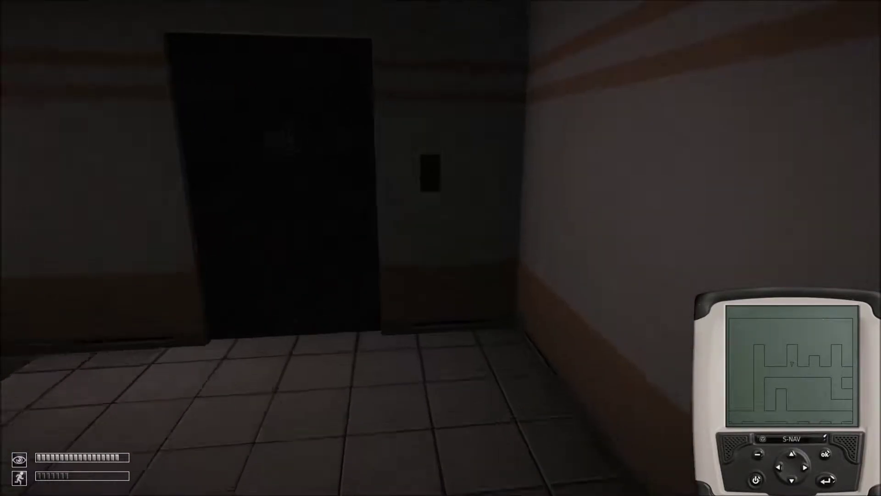
key(w)
key(w)
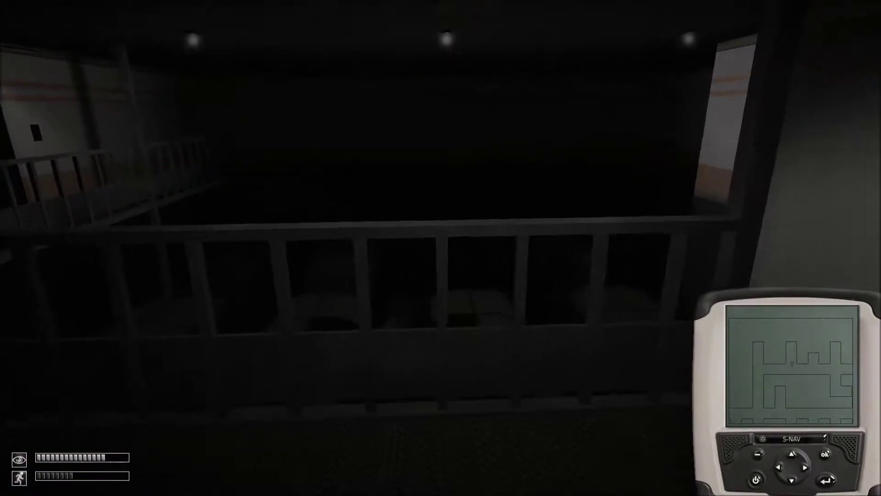
key(w)
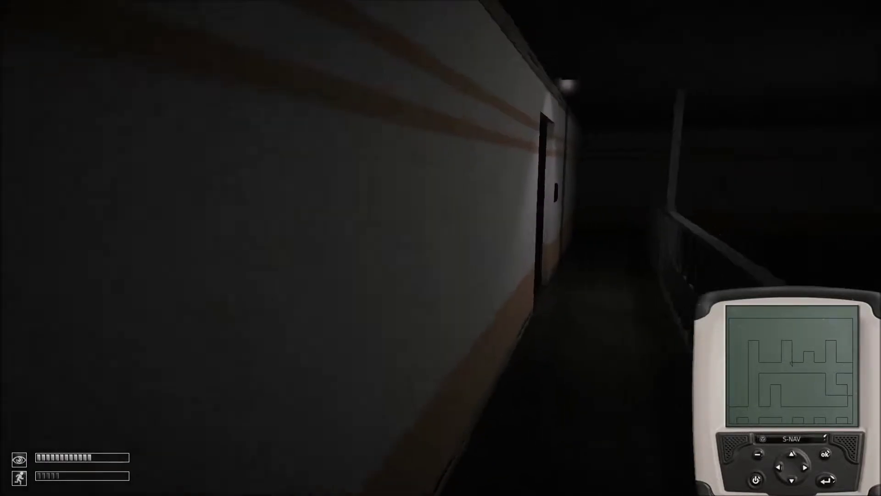
key(w)
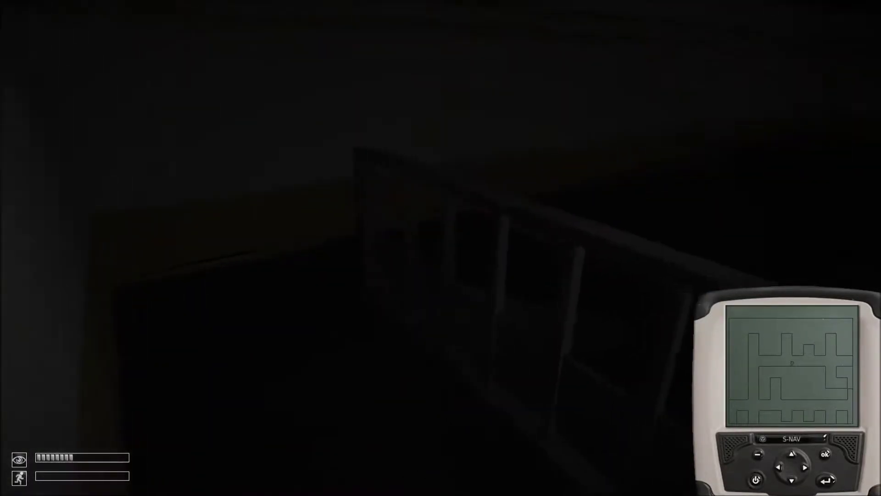
key(w)
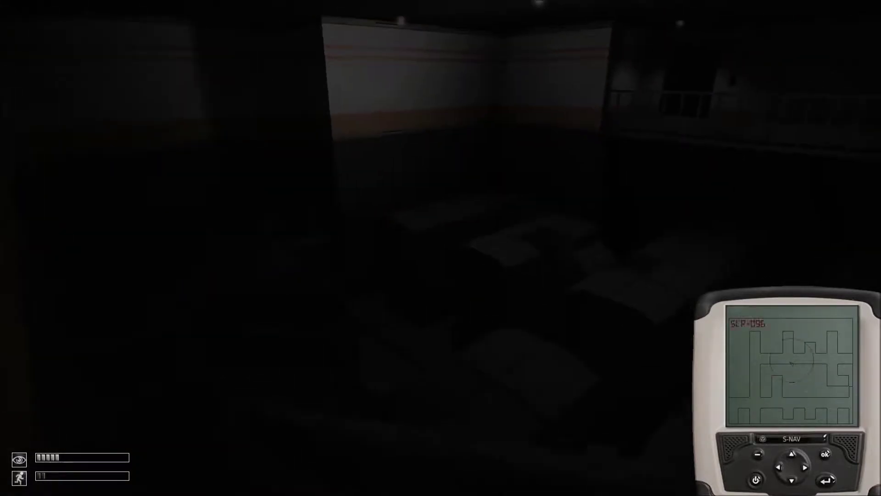
key(Tab)
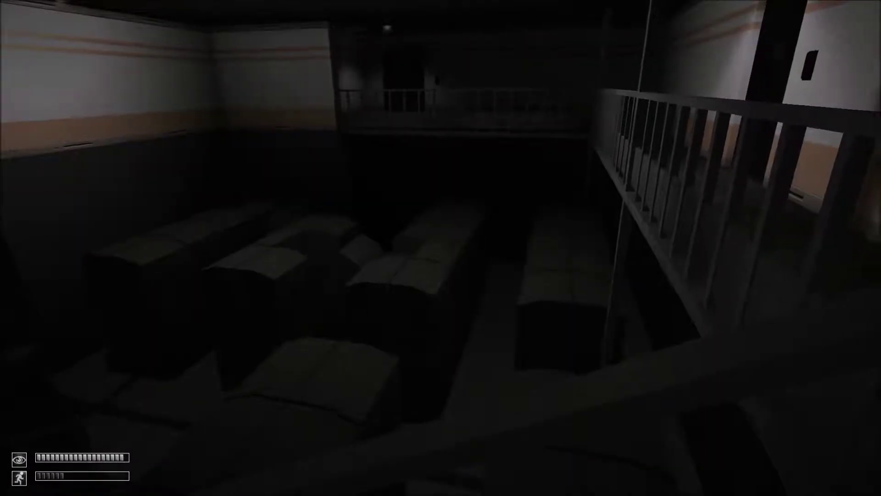
key(space)
key(Tab)
click(439, 251)
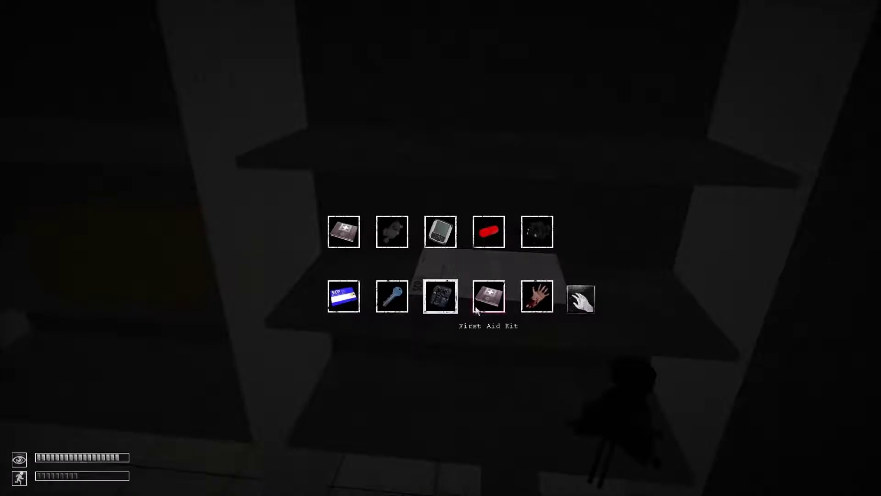
- Close the inventory after taking the First Aid Kit from the shelf
key(Tab)
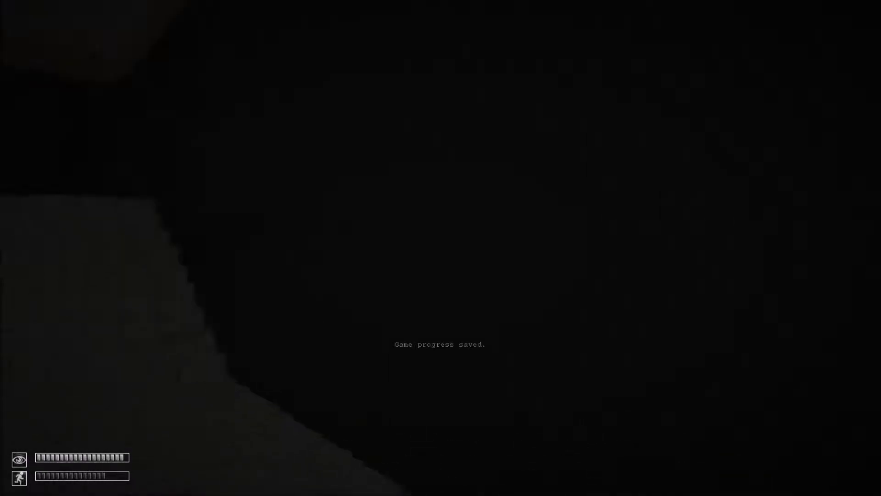
- Run up the stairs with the S-NAV out and use the Omni keycard on the first door
key(shift+w)
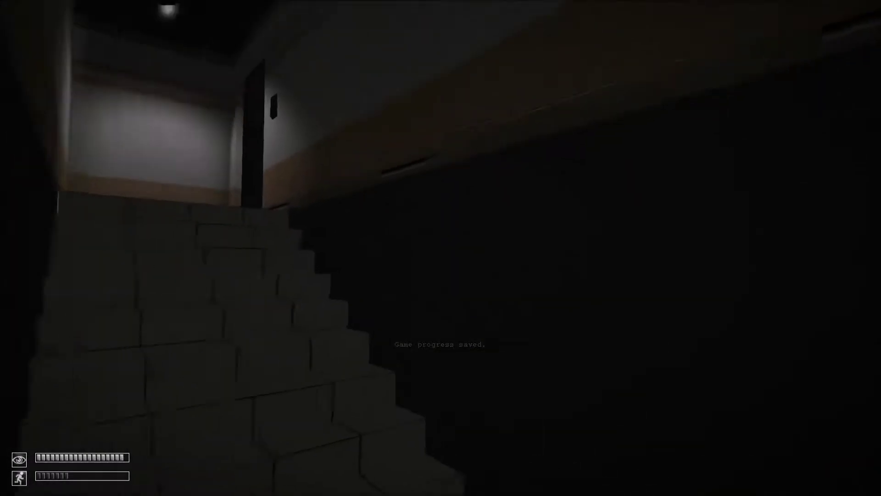
key(Tab)
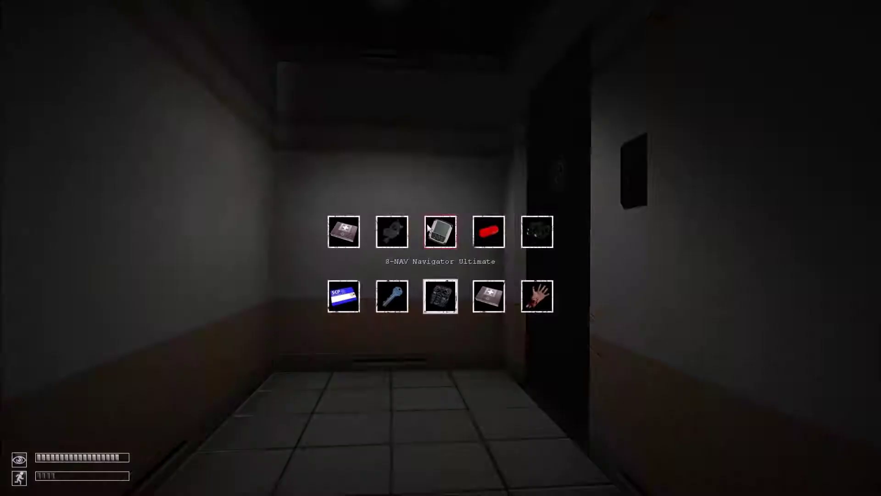
click(441, 232)
key(w)
key(w)
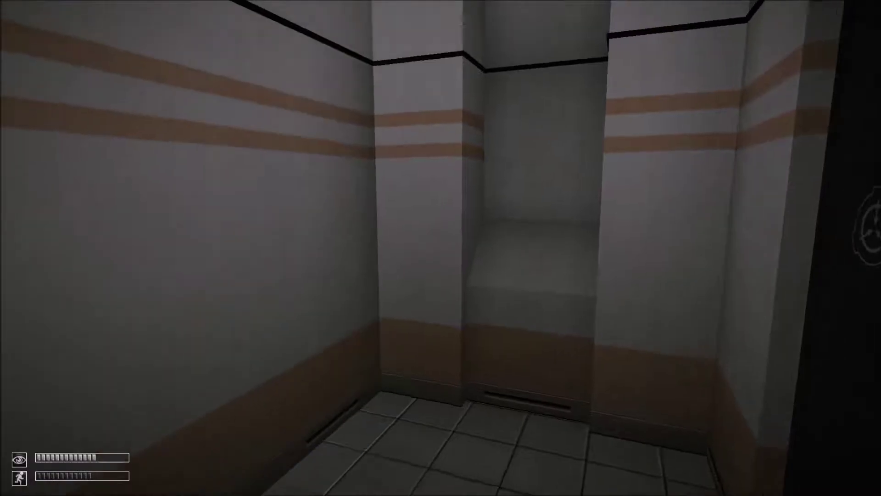
key(w)
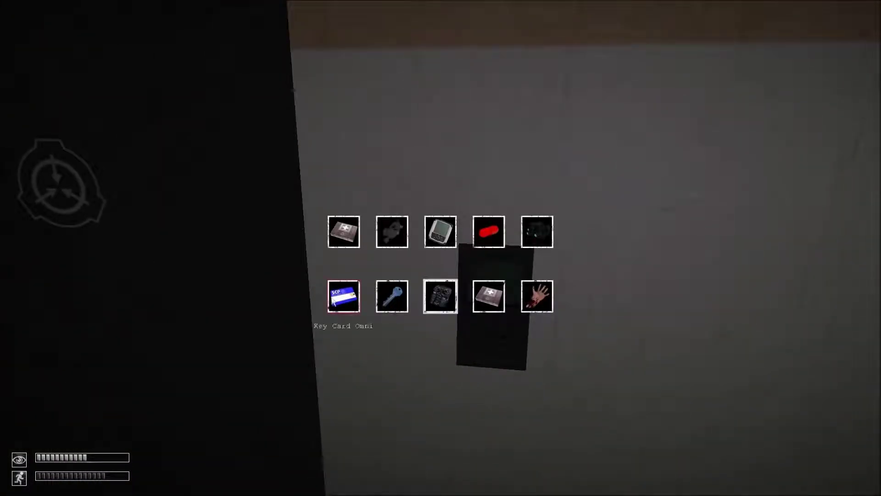
click(344, 296)
- Cross the window room and use the Omni keycard on the next reader
key(w)
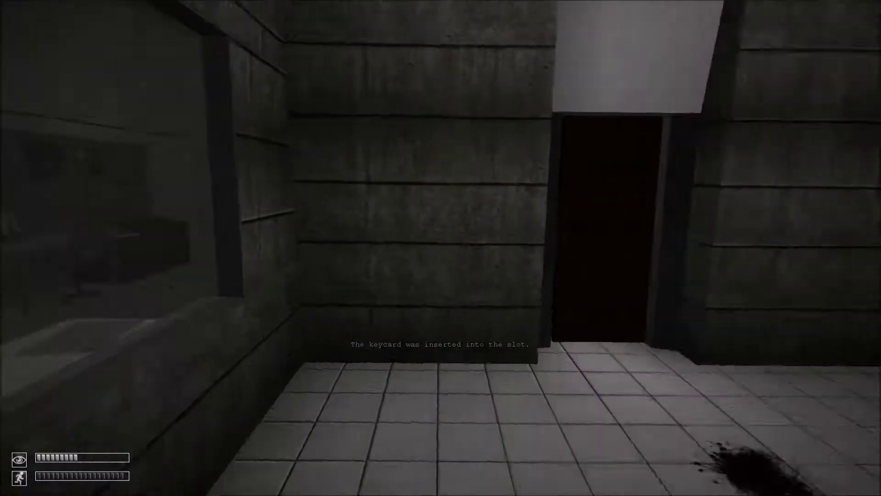
key(w)
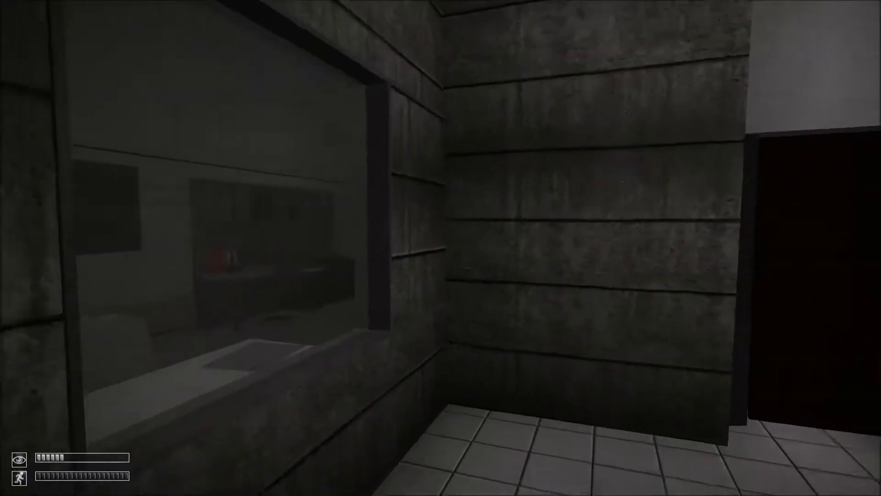
key(w)
key(Tab)
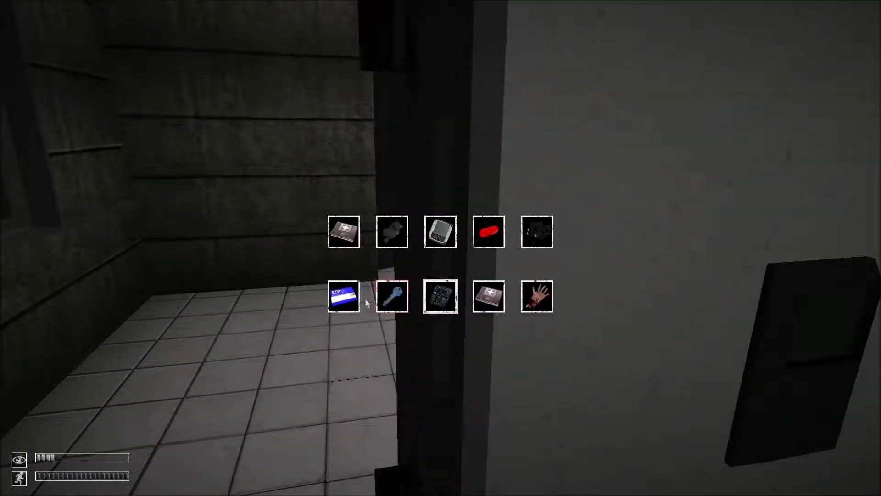
click(344, 296)
- Insert the keycard into the corridor reader, then turn toward the office and check the inventory
key(w)
key(w)
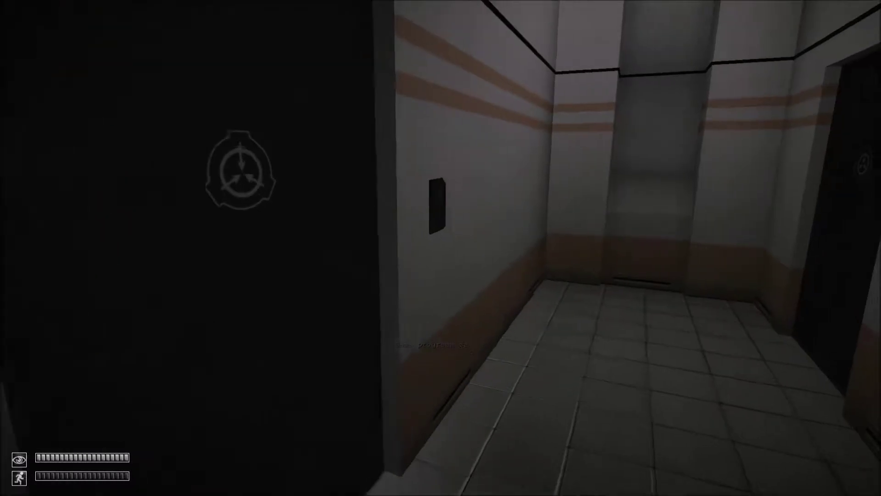
key(w)
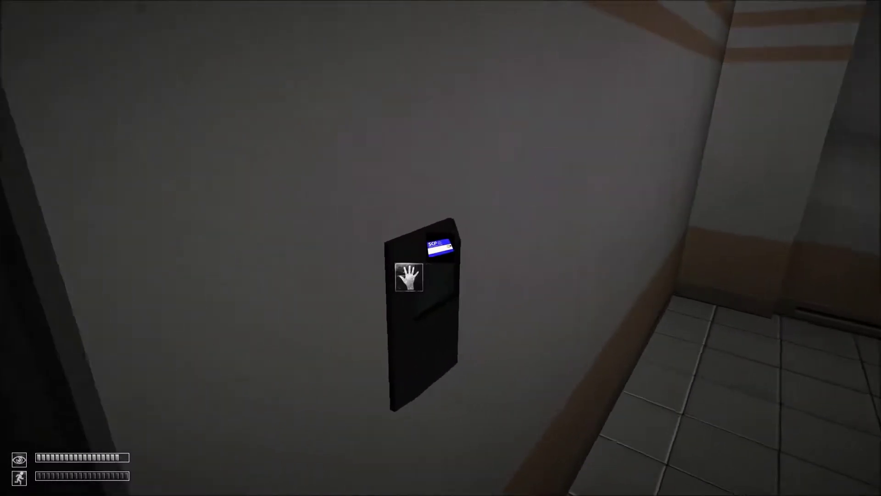
click(441, 249)
key(w)
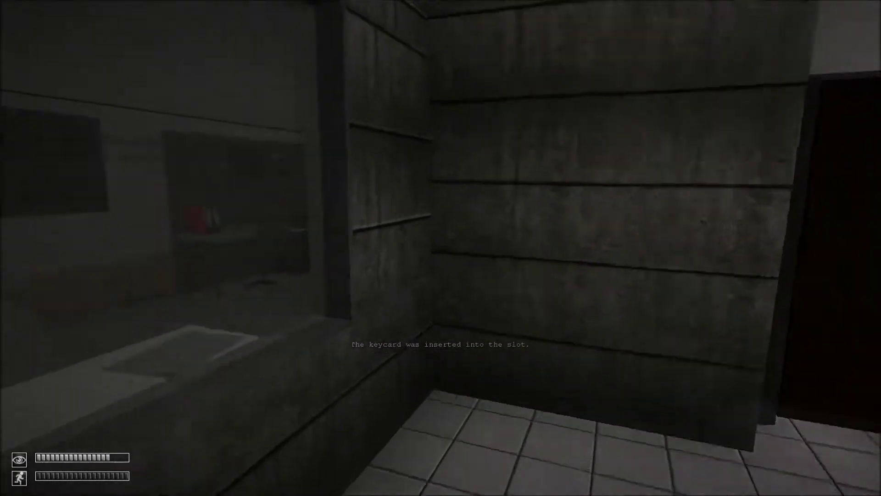
key(s)
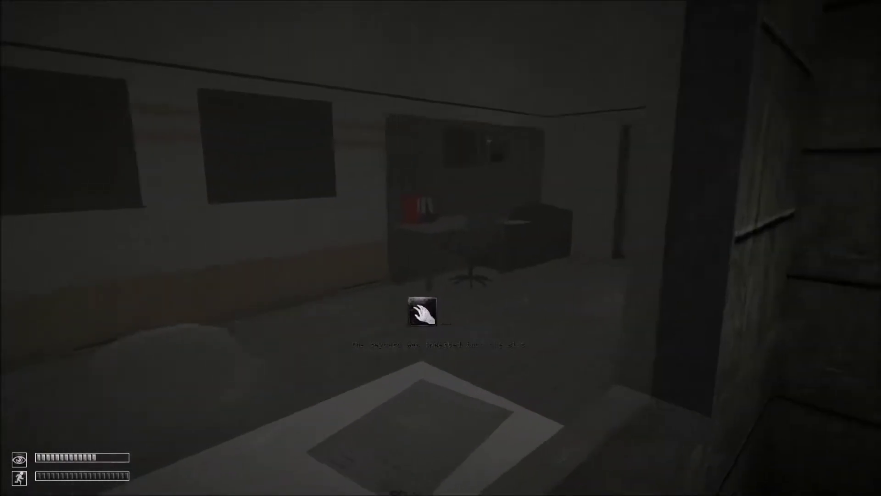
key(Tab)
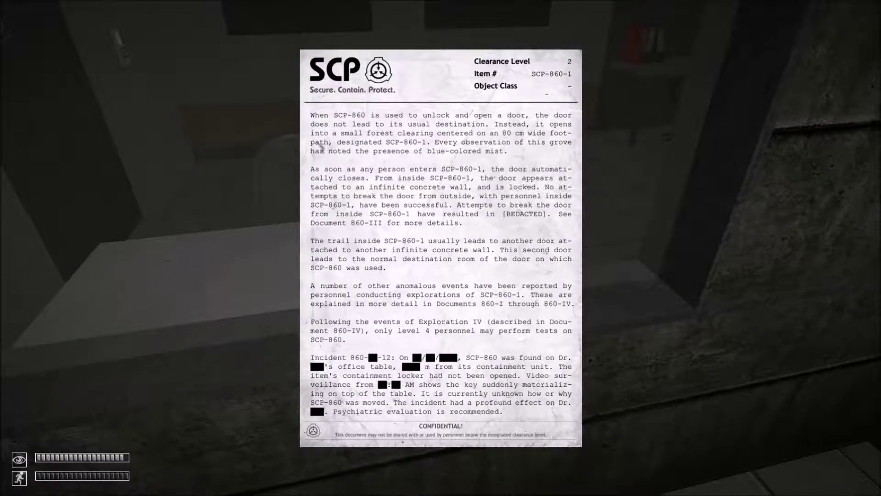
- Close the SCP-860-1 document and try the dark door, which won't open
right_click(441, 248)
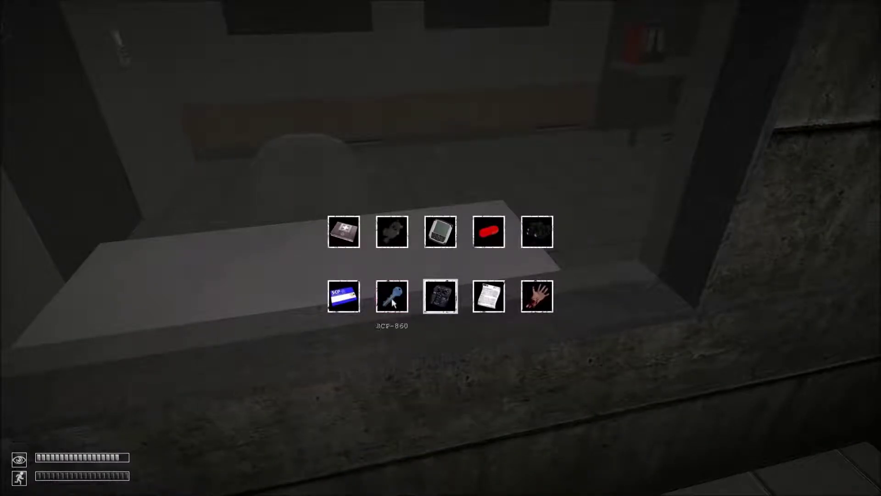
key(Tab)
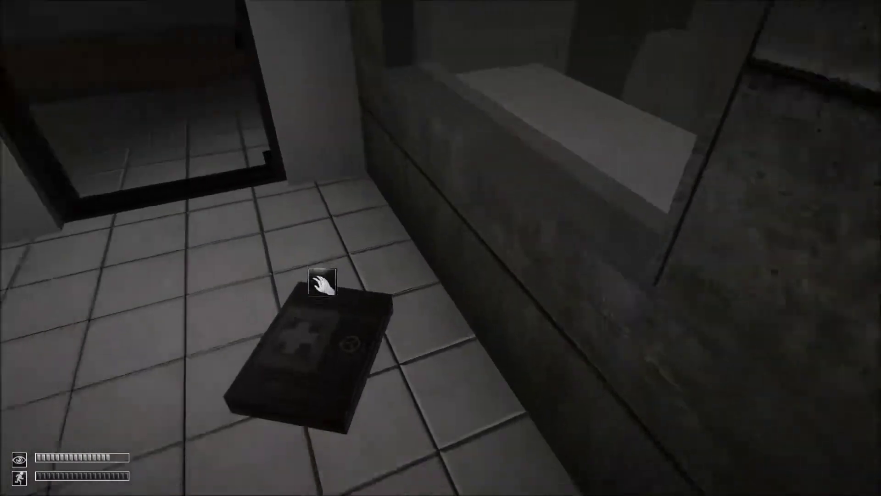
key(Tab)
key(Tab)
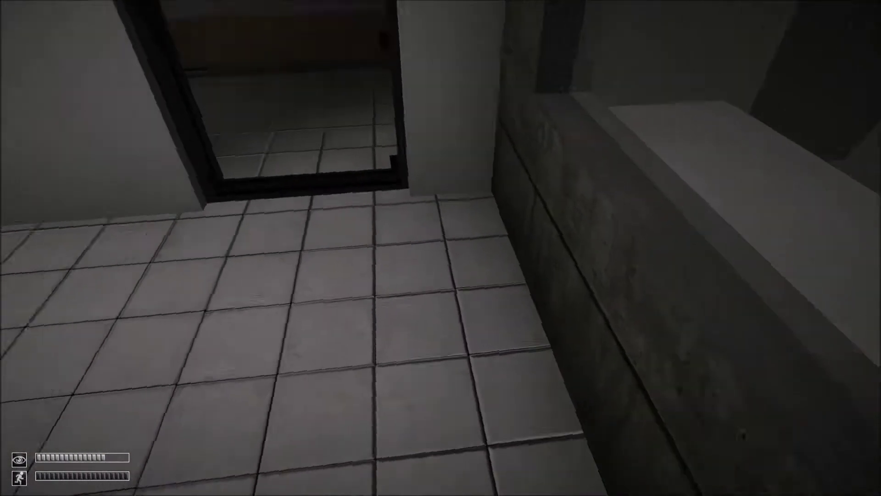
key(w)
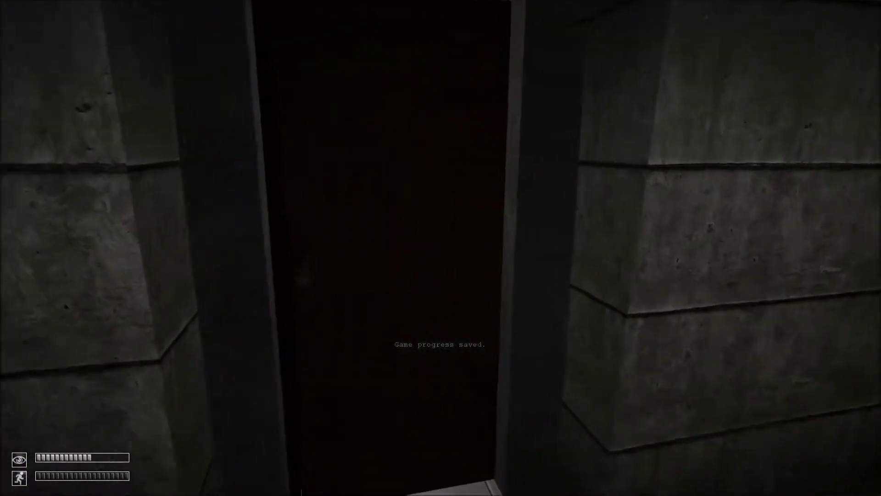
click(441, 249)
key(Tab)
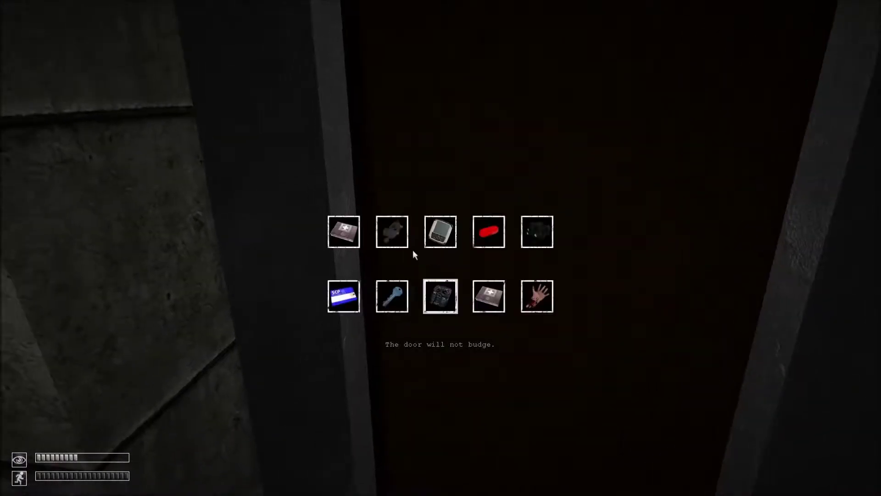
- Use the blue key on the stuck door and follow the foggy forest path
click(441, 247)
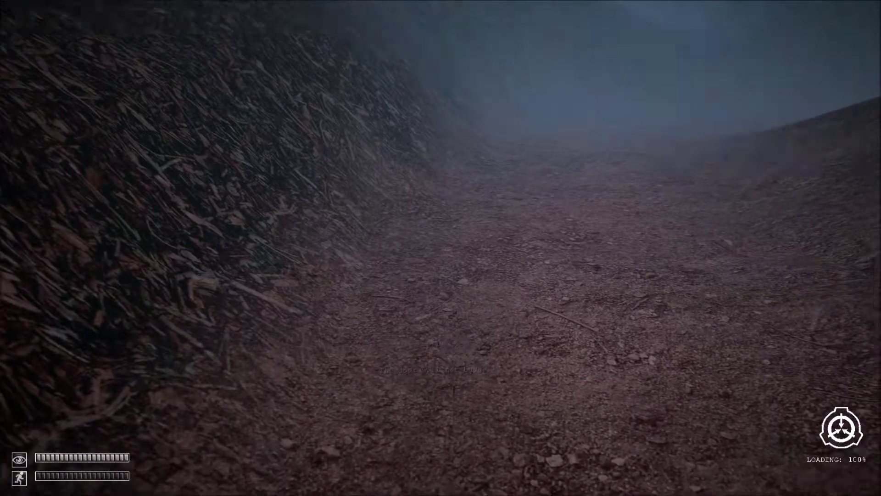
key(w)
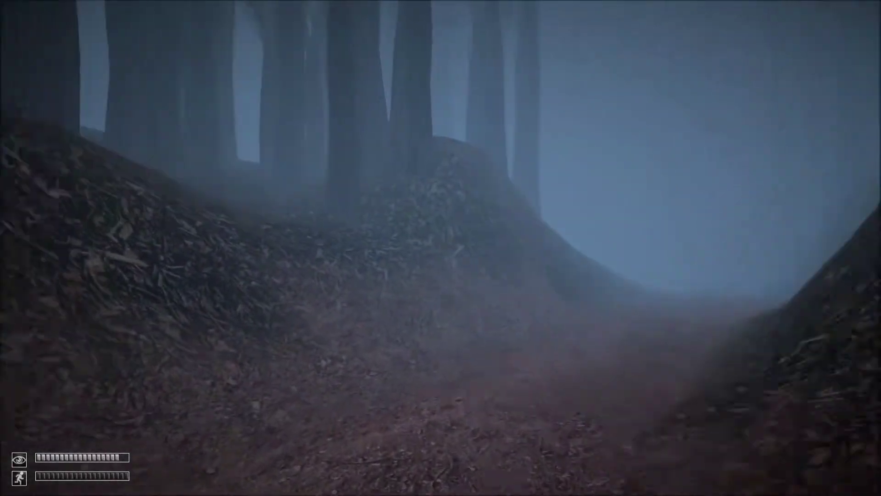
key(shift+w)
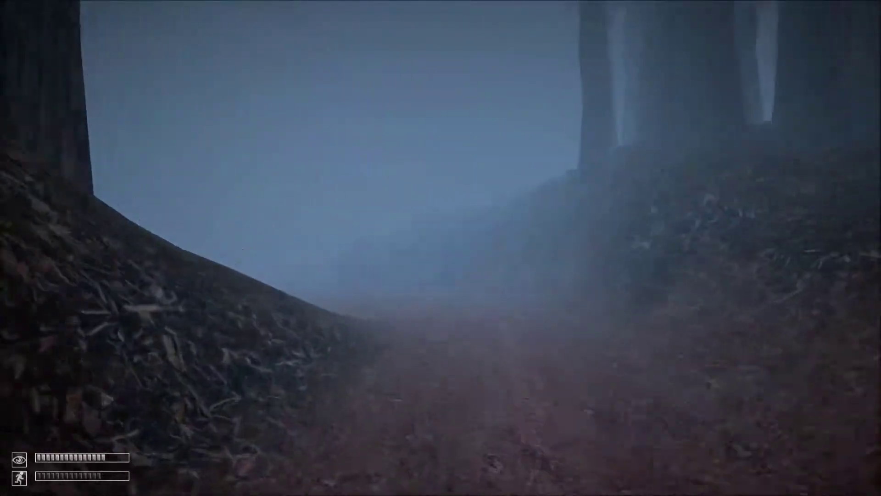
key(space)
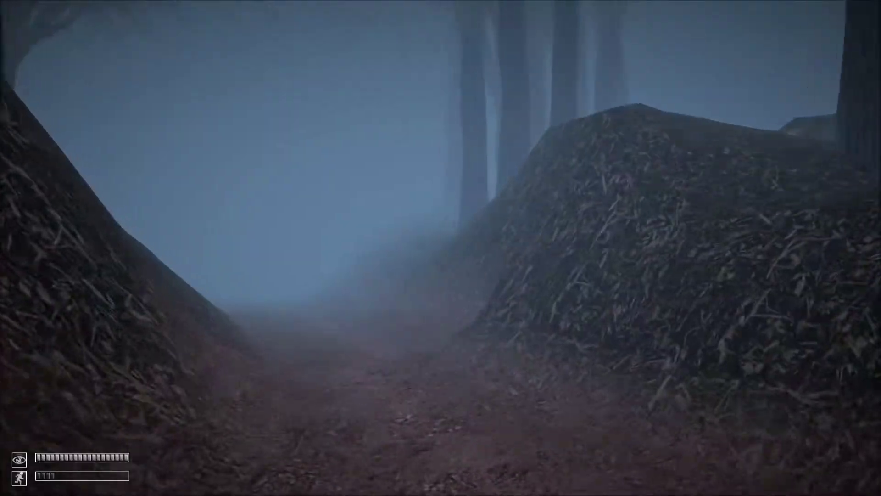
key(shift+w)
key(w)
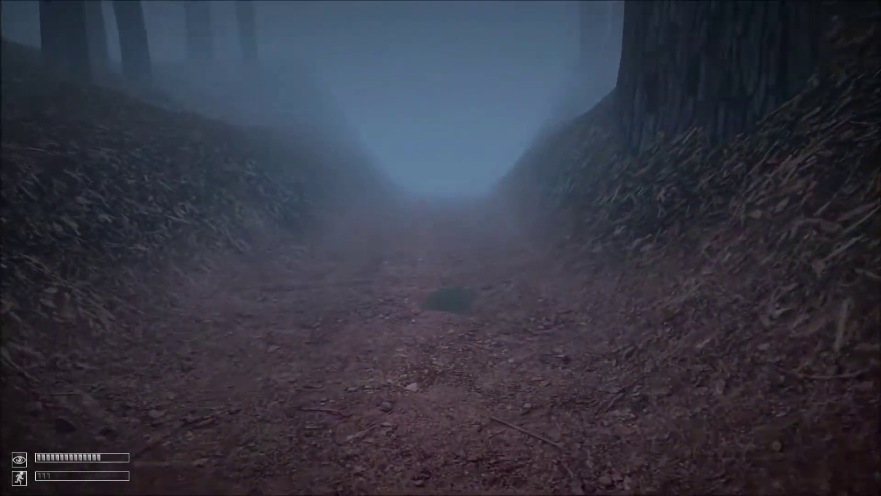
key(w)
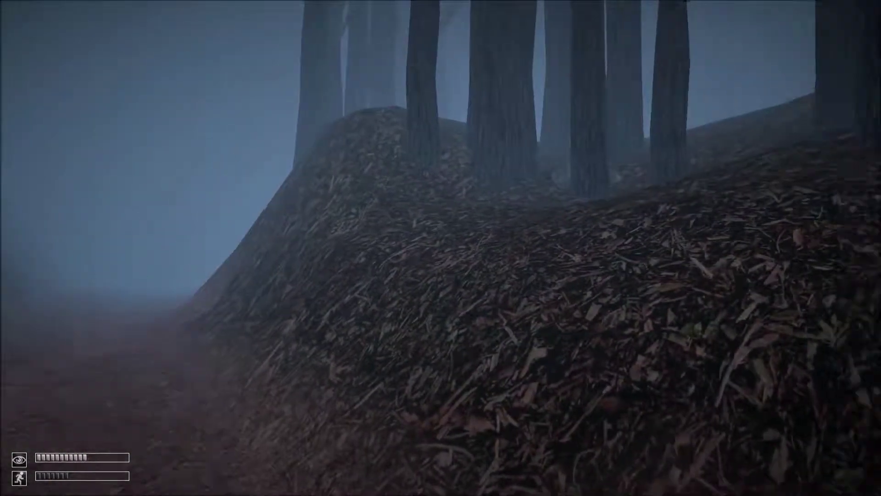
key(w)
- Pick up the paper from the ground and read Log #1
key(Tab)
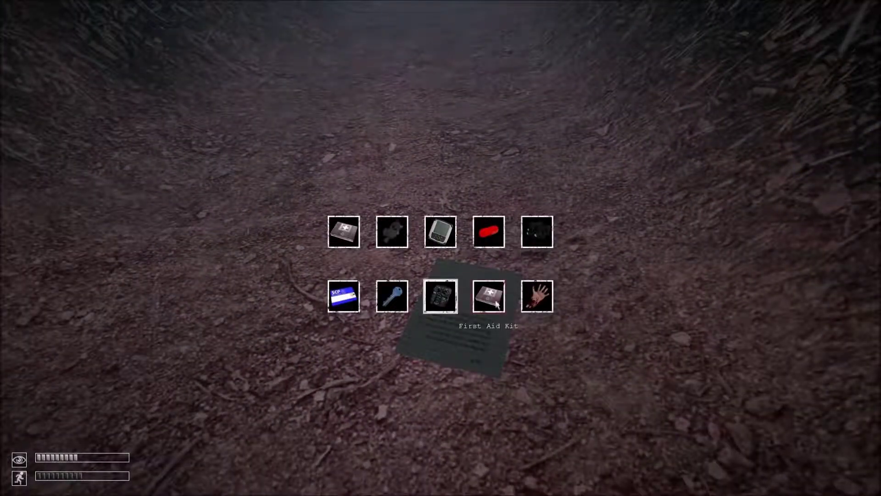
click(463, 271)
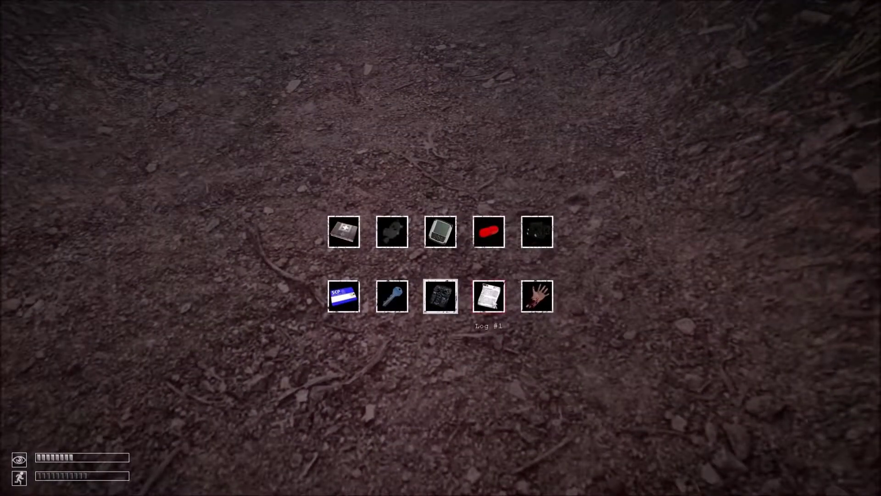
double_click(489, 297)
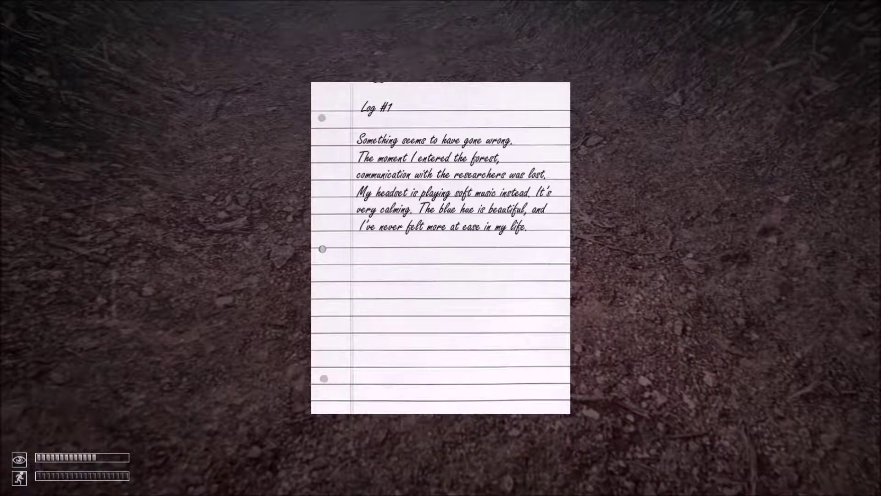
- Close Log #1, walk further into the forest, and put on then remove the gas mask
key(e)
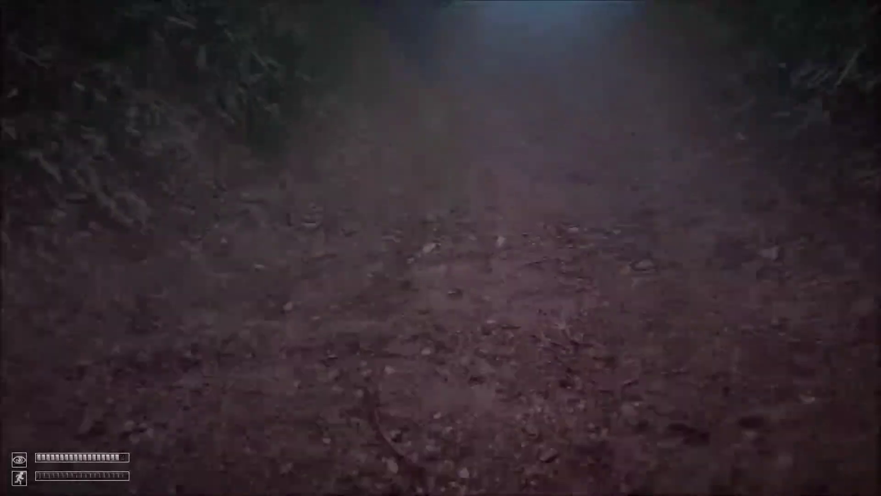
key(shift+w)
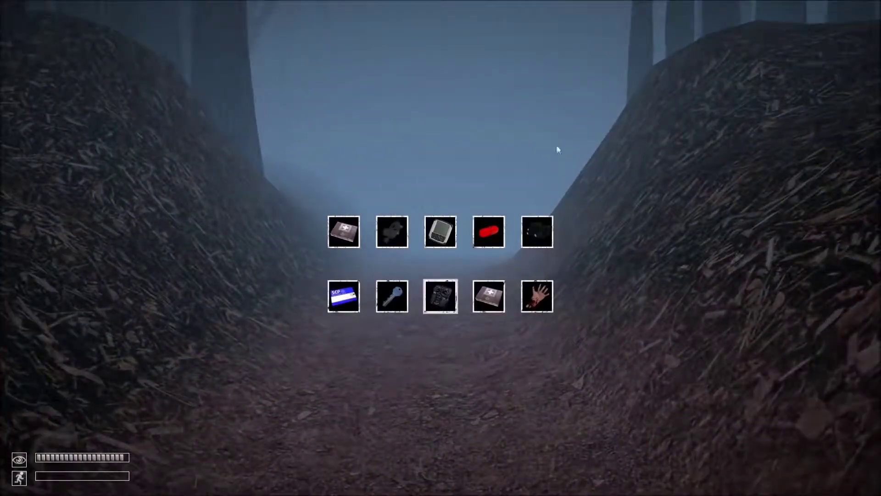
double_click(404, 221)
key(w)
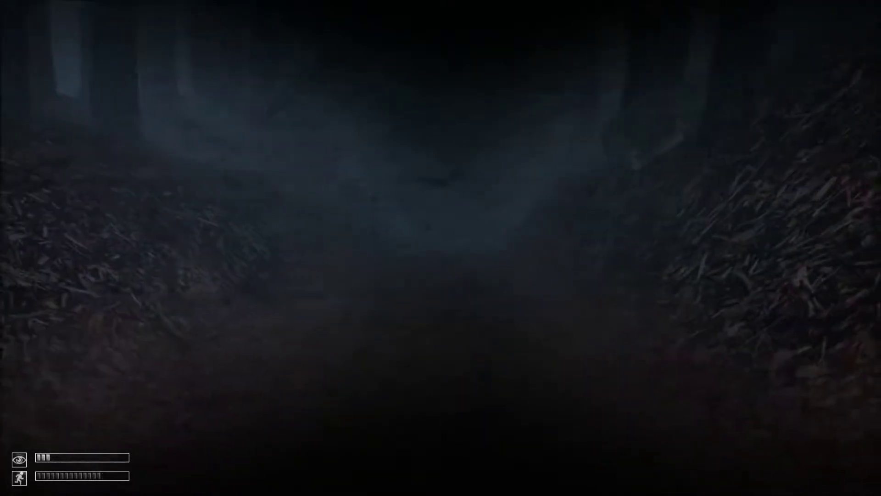
click(393, 234)
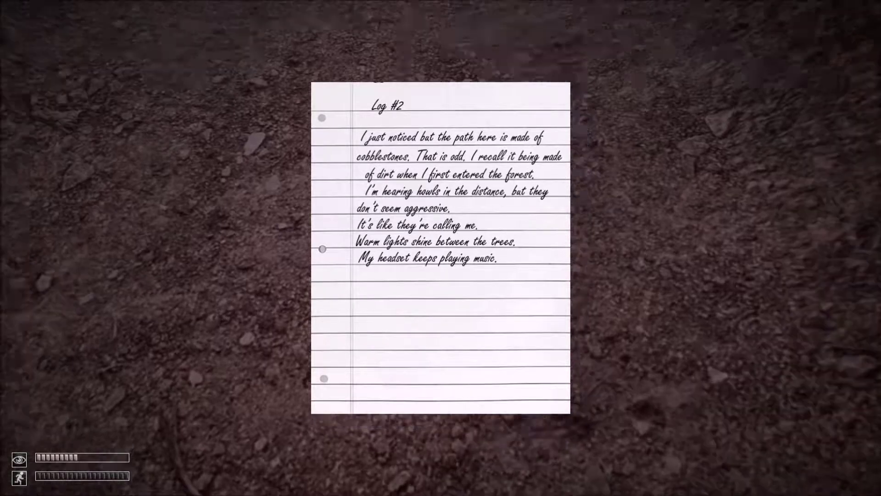
- Close Log #2, drop the paper, and wear then drop the gas mask
click(205, 83)
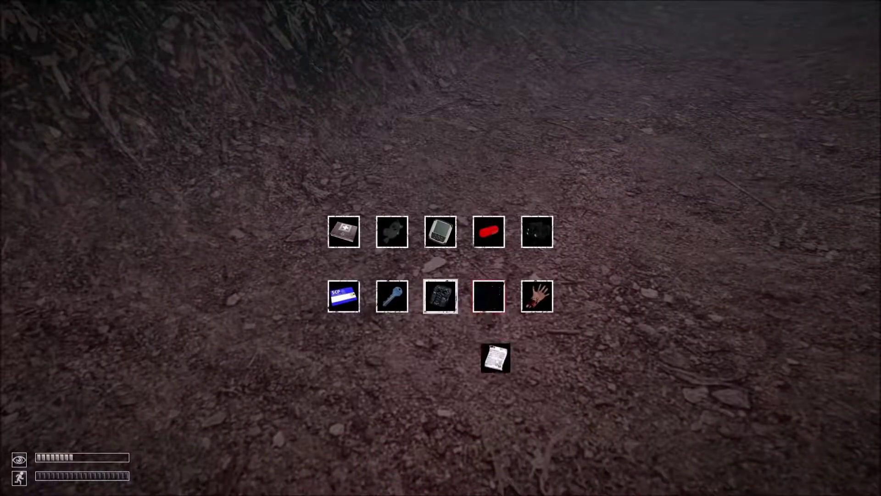
drag(499, 373, 499, 373)
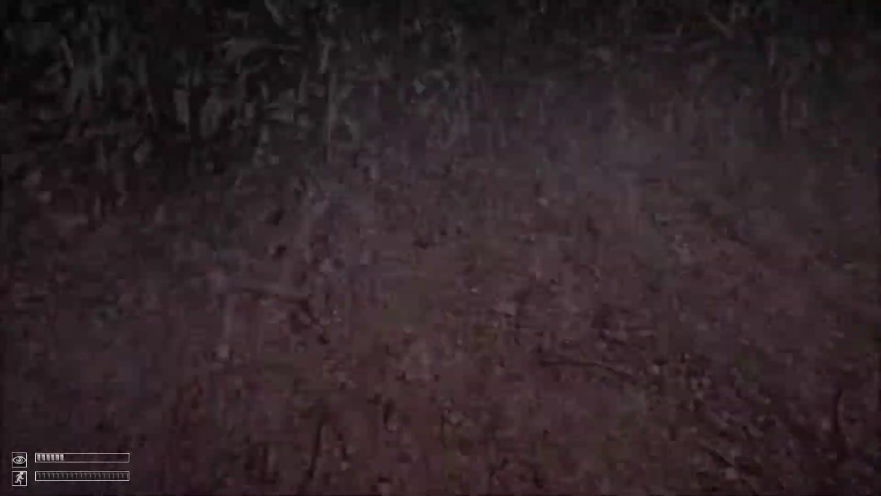
key(Tab)
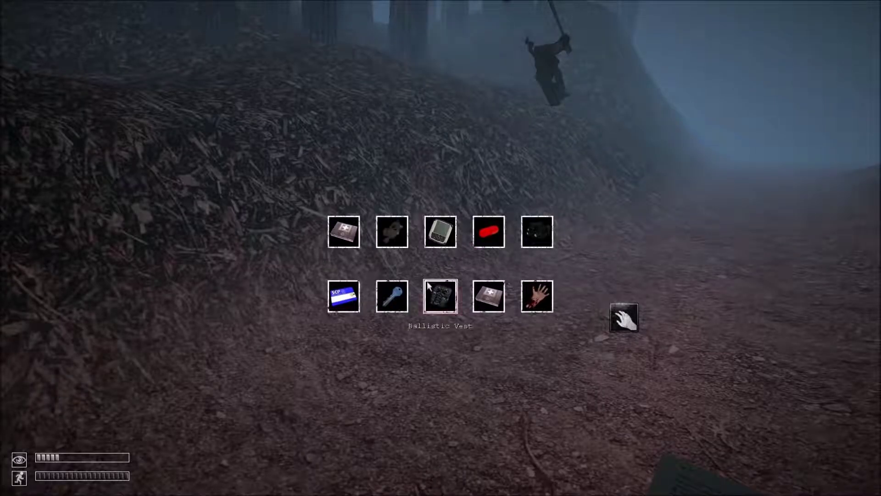
double_click(399, 228)
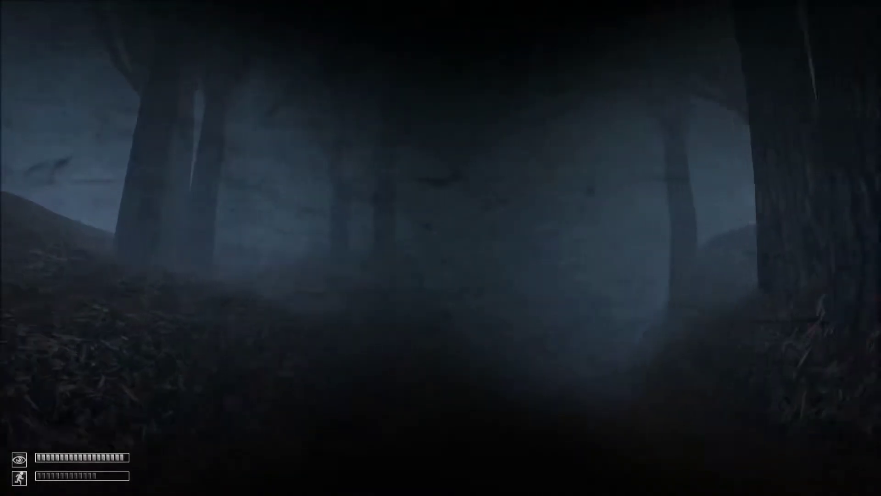
key(space)
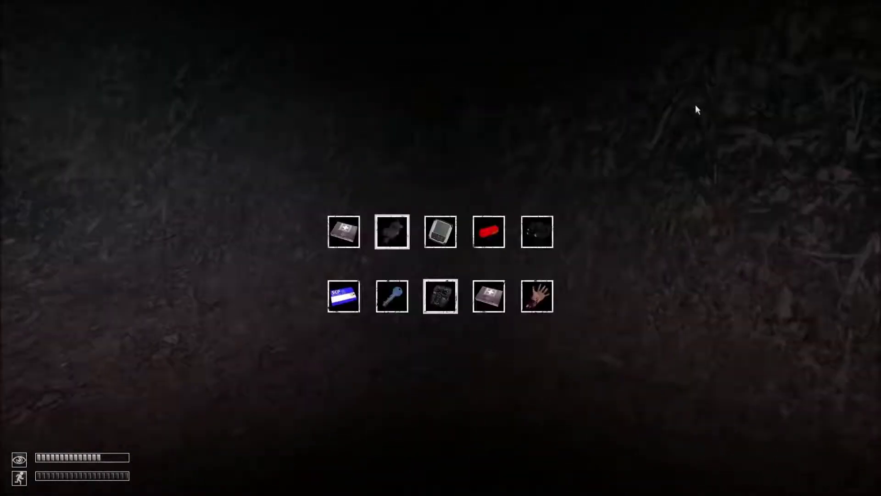
drag(403, 238, 414, 386)
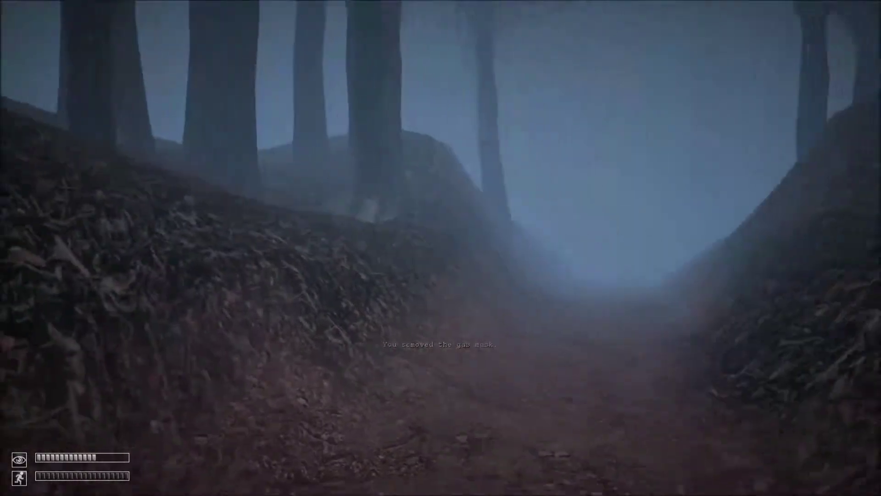
- Collect the paper from the path and read Log #3
key(Tab)
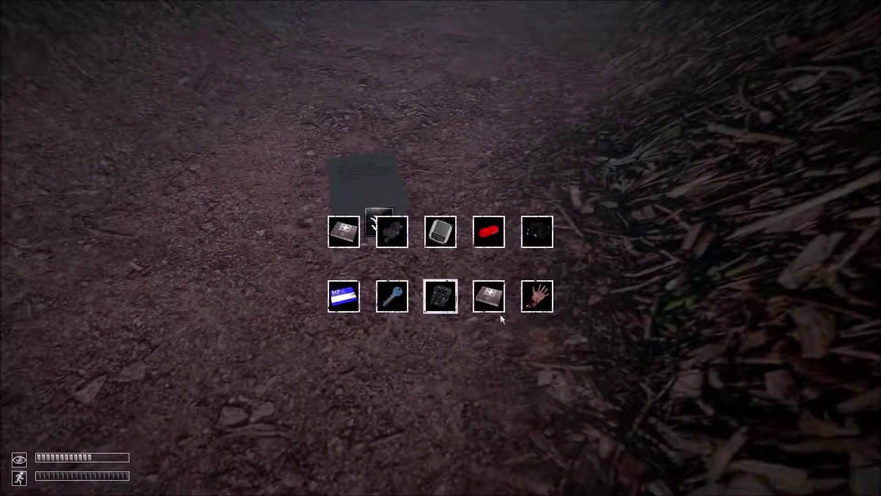
drag(501, 314, 482, 386)
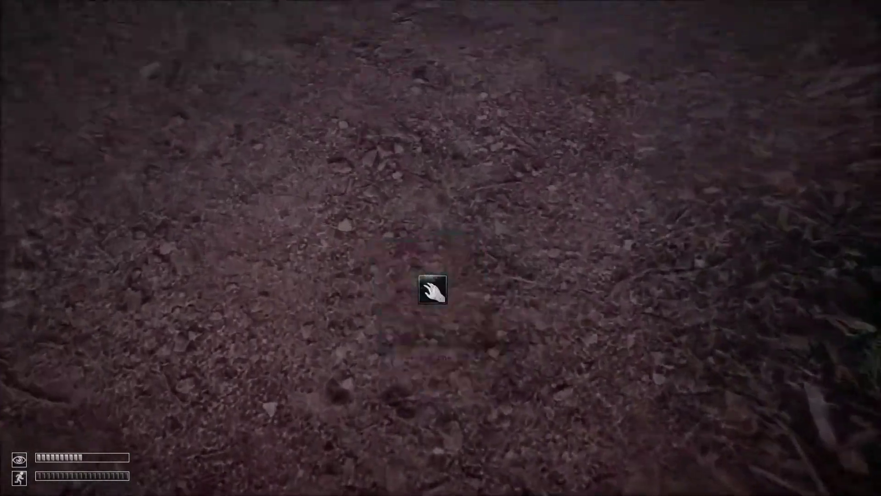
click(428, 290)
key(Tab)
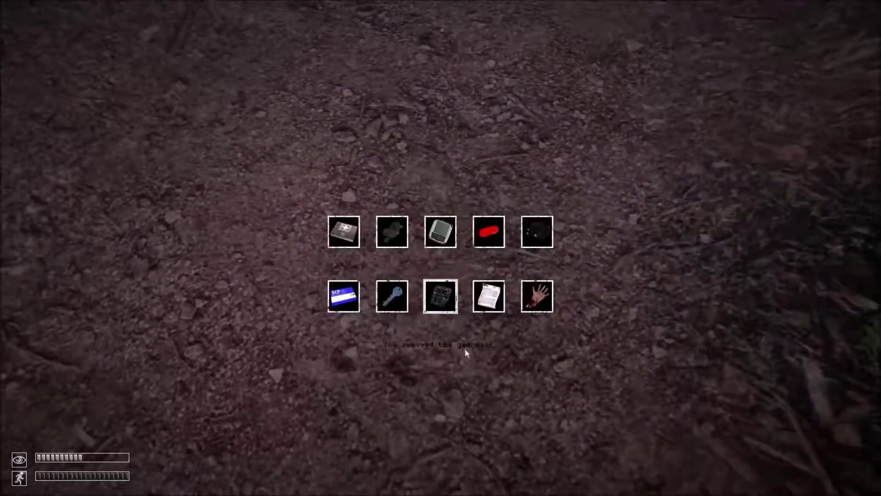
double_click(491, 309)
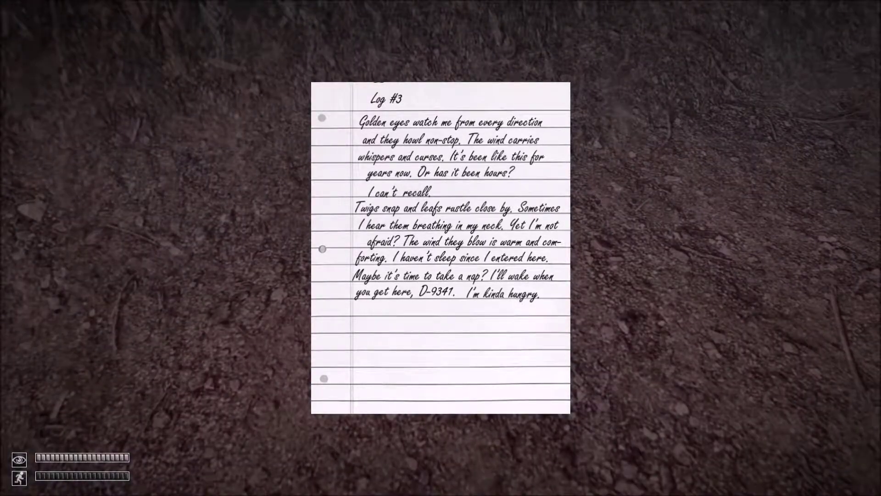
- Close Log #3, walk out of the forest and check the inventory back in the facility
key(Tab)
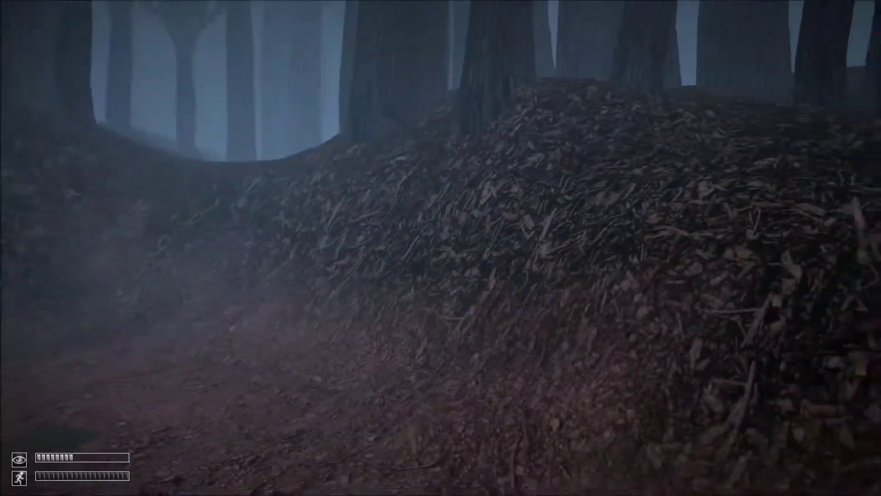
key(Tab)
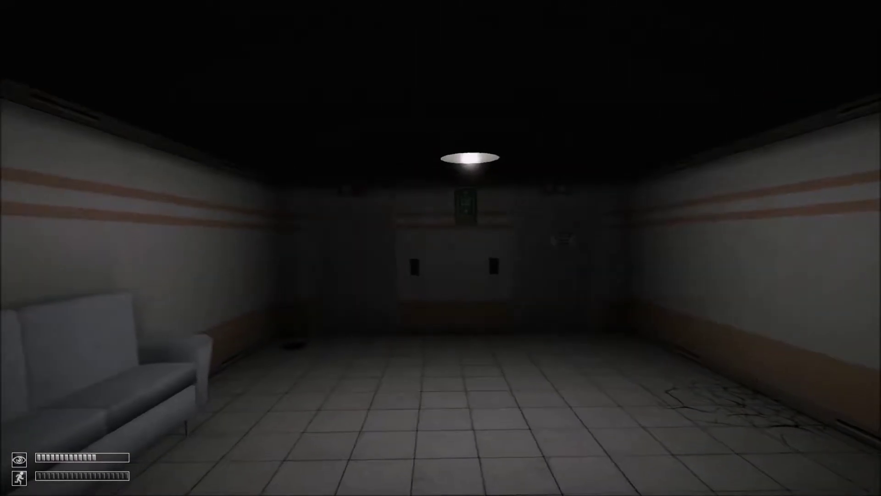
key(w)
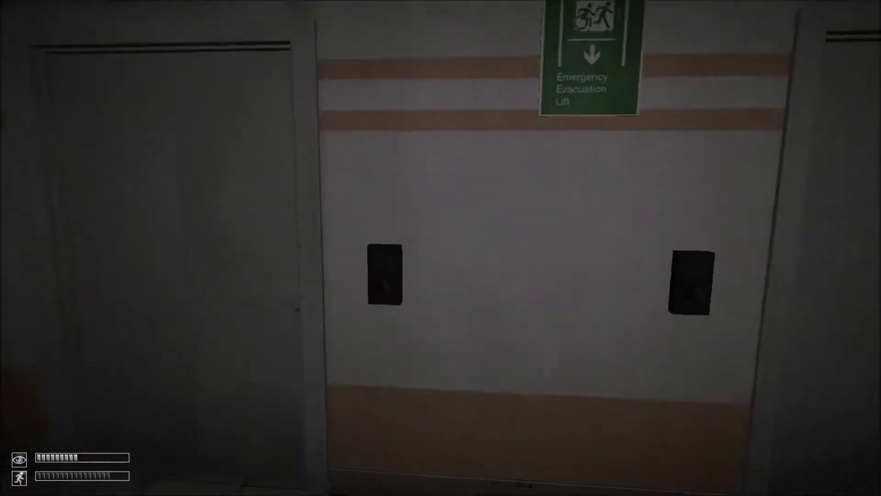
- Walk past Dr. Gears' office to the SCP-marked door and bring up its blank access-code keypad
key(s)
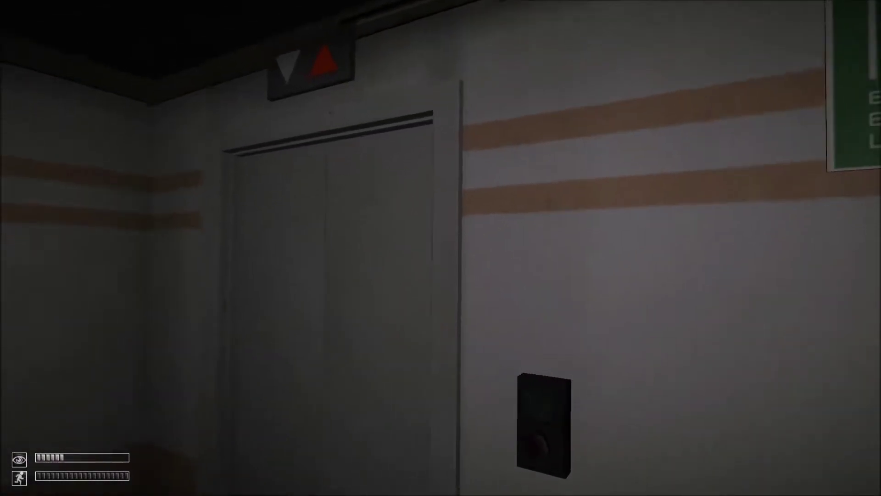
key(w)
key(w)
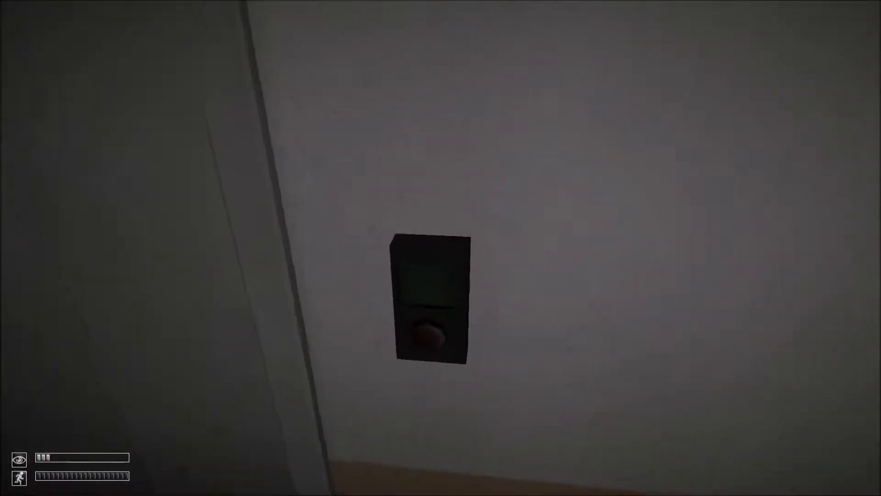
key(s)
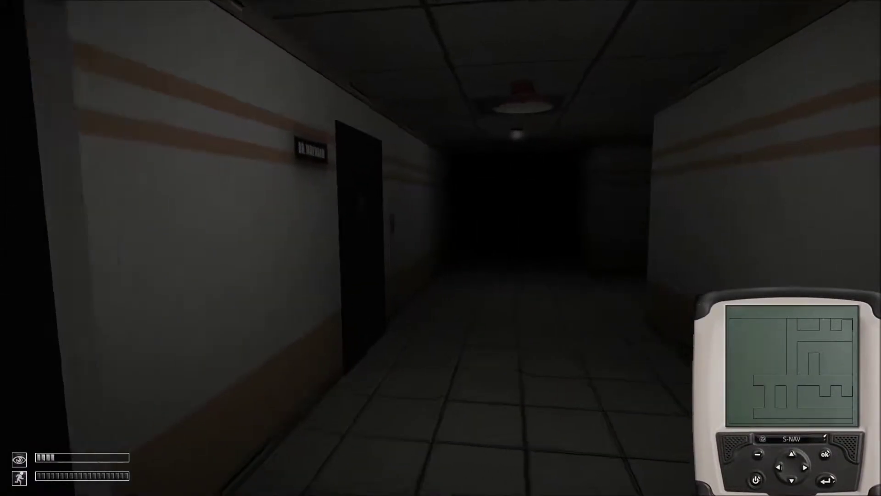
key(w)
key(w)
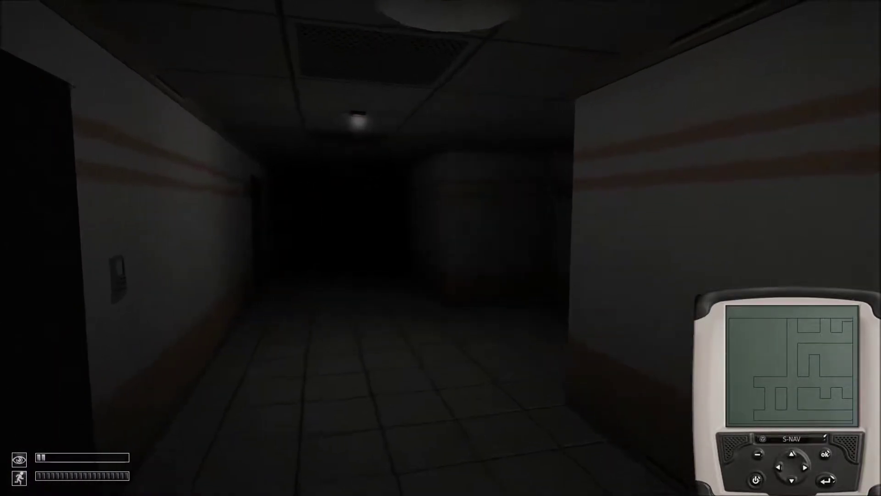
key(F5)
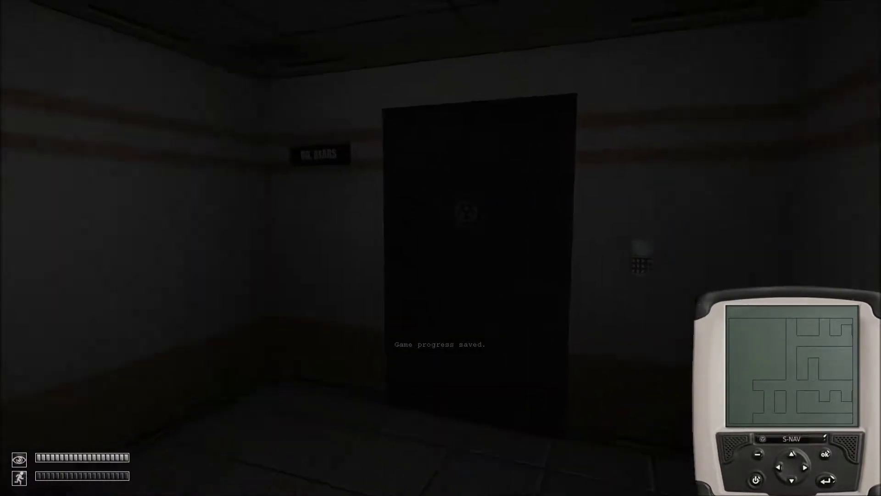
key(w)
key(w)
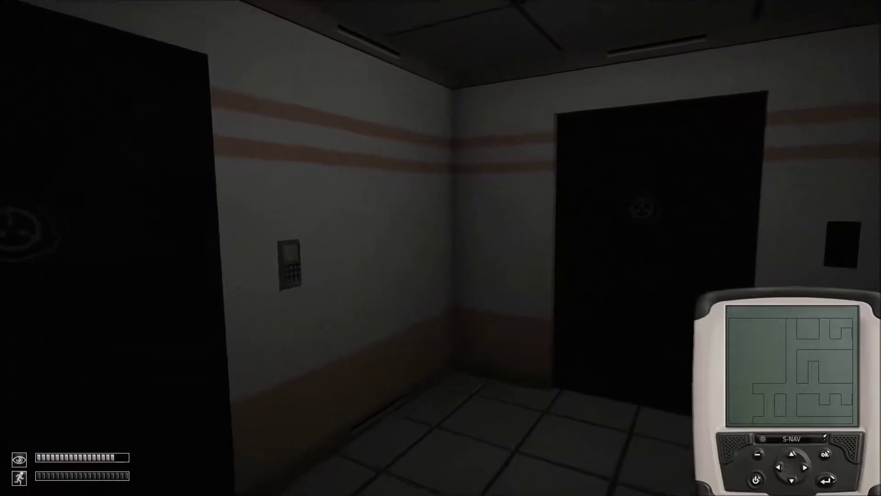
key(w)
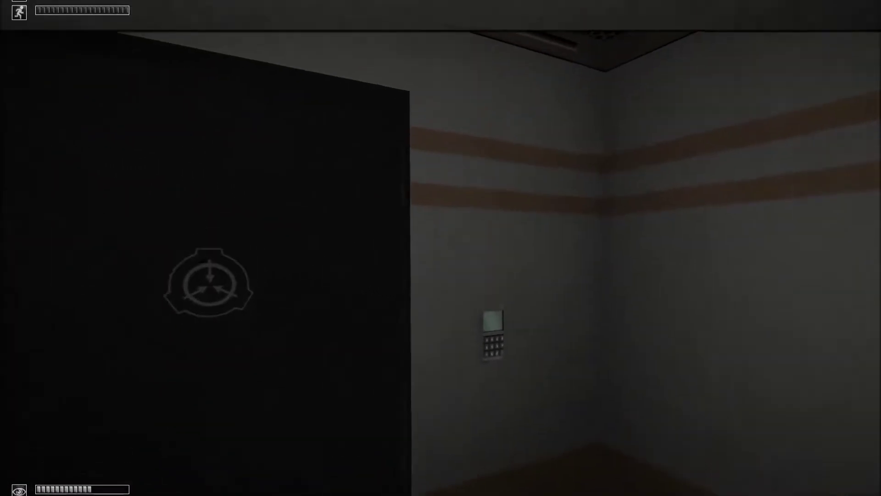
click(441, 248)
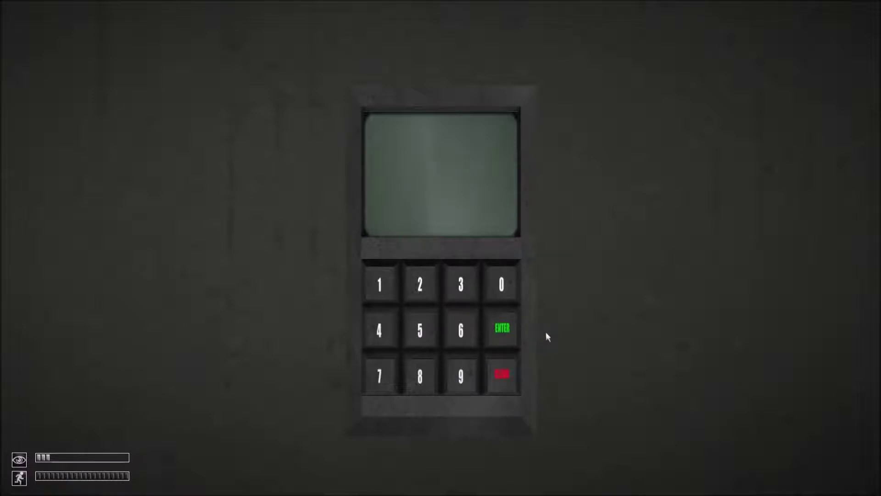
- Back out of Dr. Maynard's door keypad and try it once more without entering a code
right_click(634, 362)
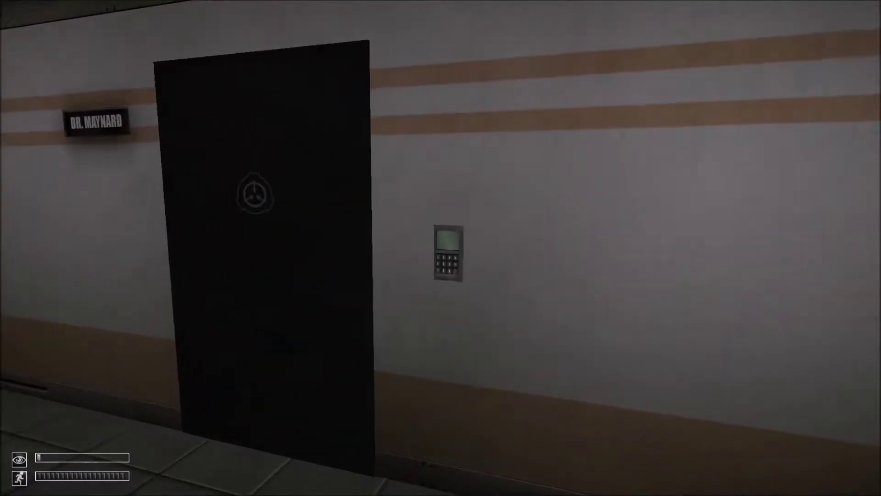
click(441, 248)
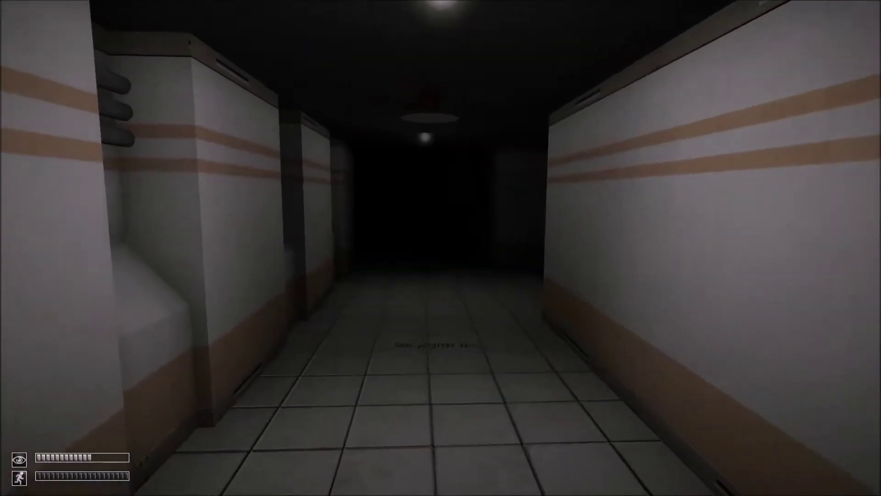
- Walk to the door at the corridor's end, open it, and head into the dark hallway
key(w)
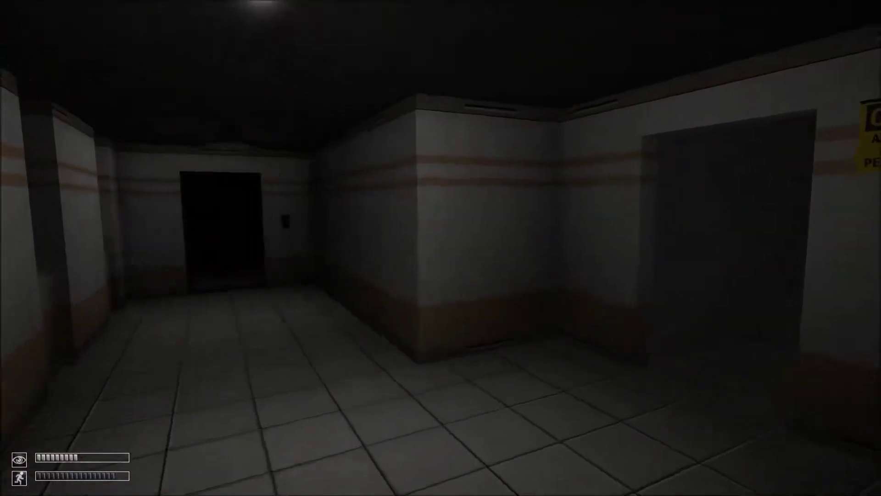
key(w)
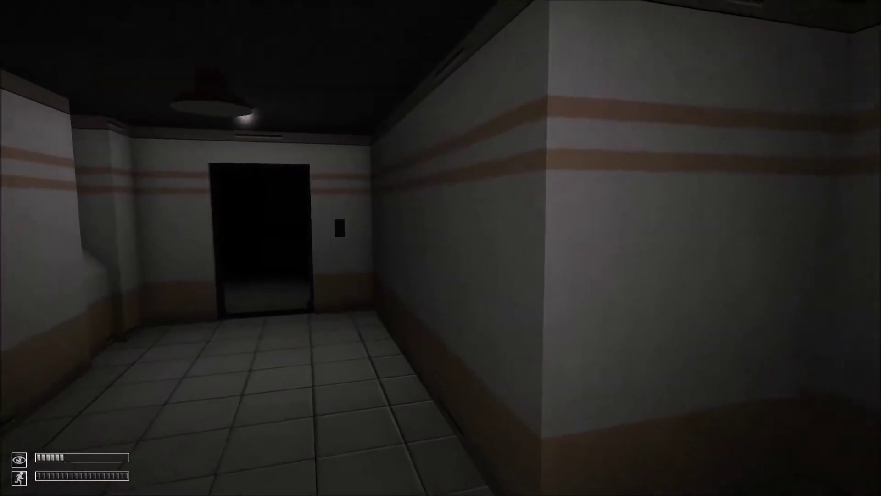
key(w)
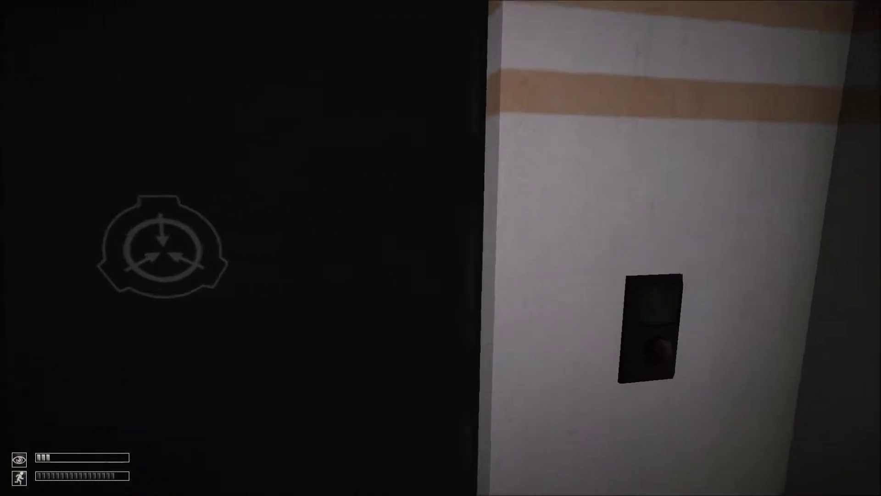
click(440, 247)
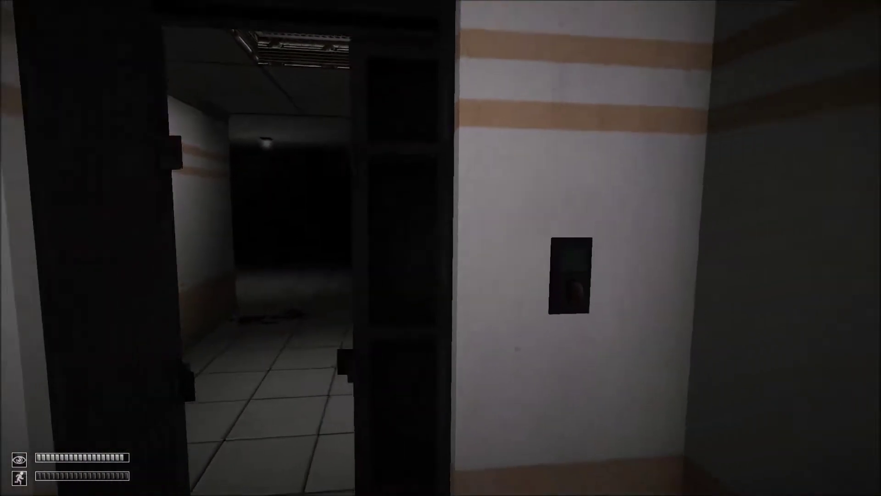
key(w)
key(shift+w)
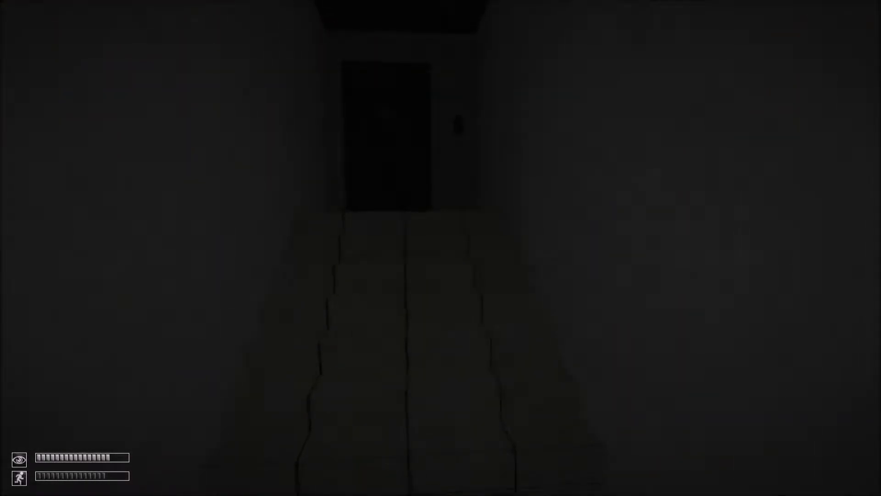
- Equip the keycard from the inventory, unlock the office door, and walk inside
key(Tab)
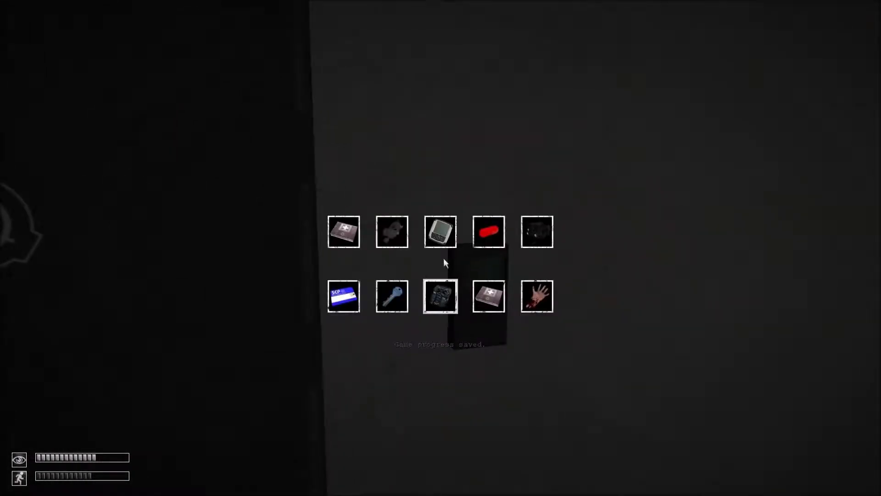
click(344, 297)
click(440, 248)
key(w)
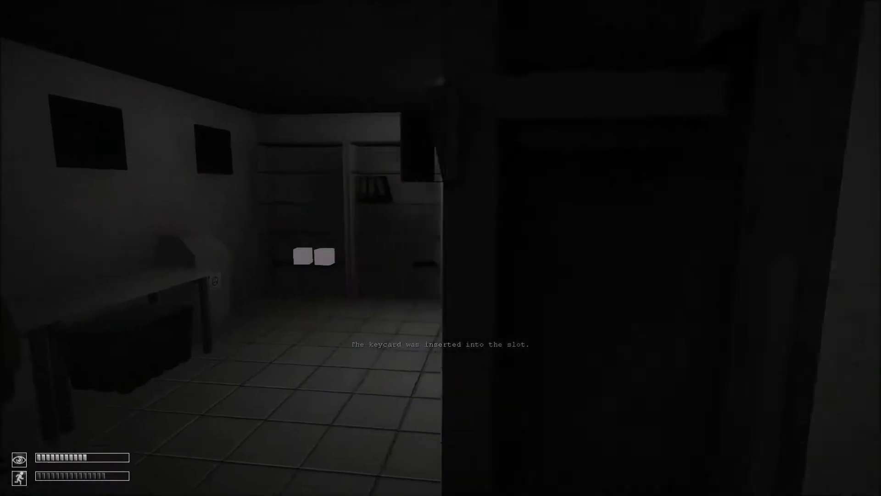
- Search the office desk and binder shelves, then select the First Aid Kit in the inventory
key(Tab)
key(Tab)
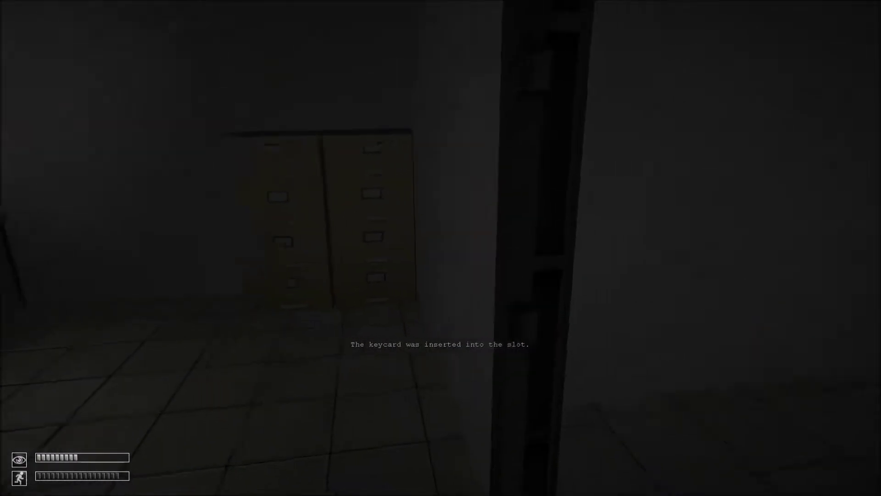
key(w)
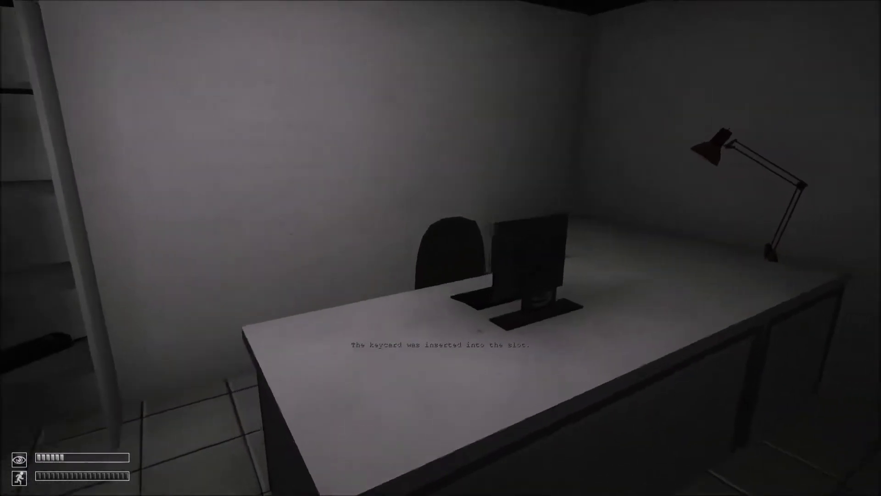
key(w)
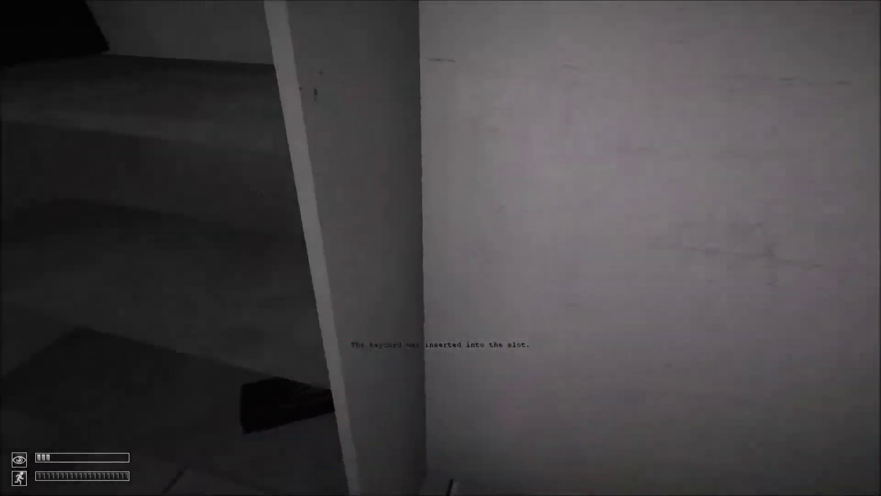
key(w)
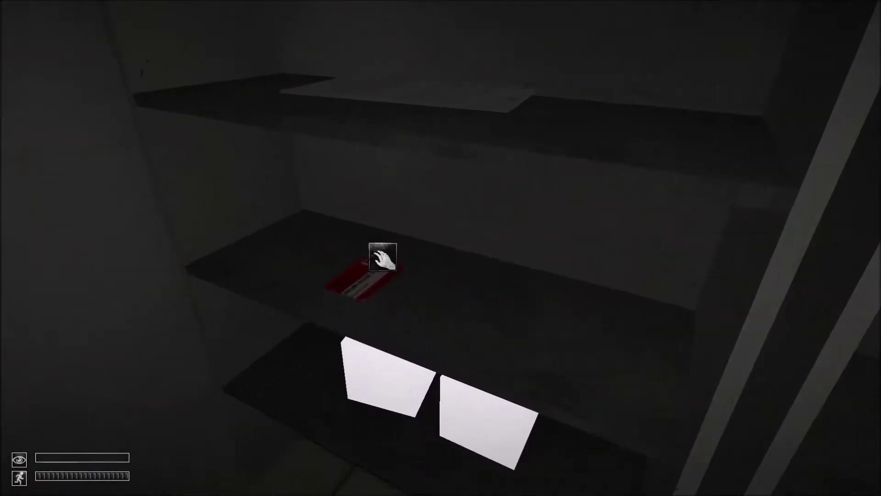
key(w)
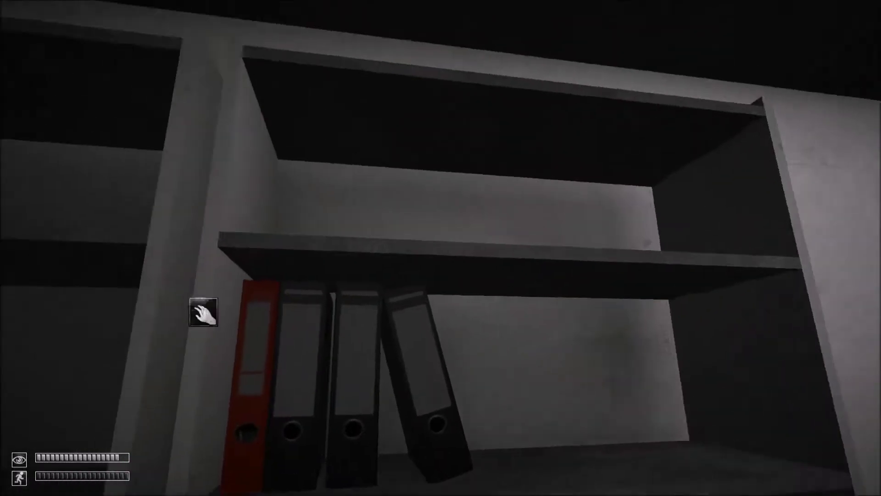
key(w)
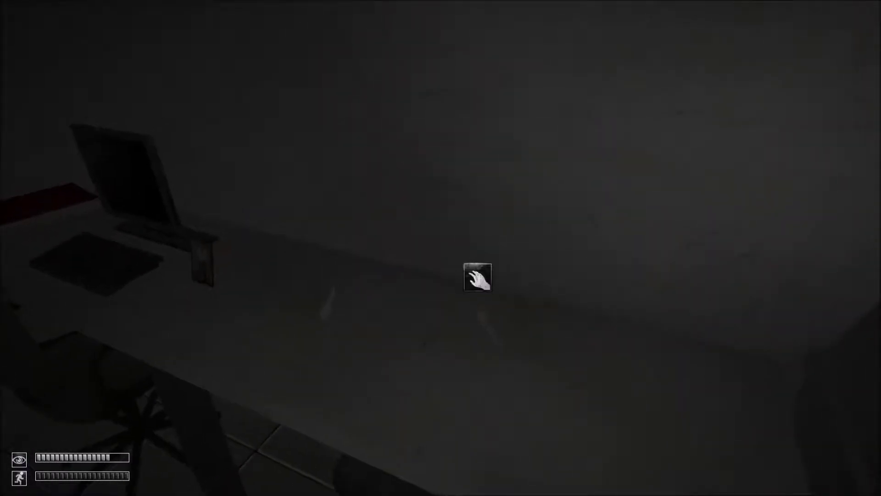
key(Tab)
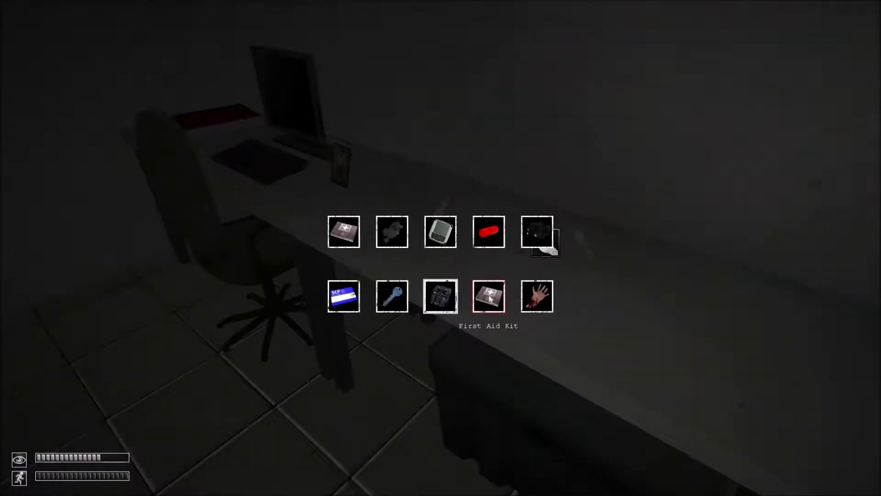
click(491, 298)
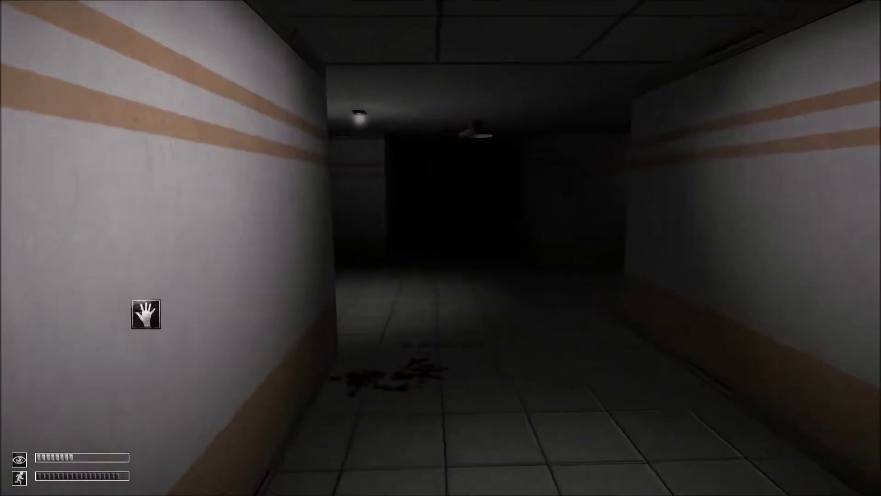
- Step into the bench room and check the S-NAV map
key(w)
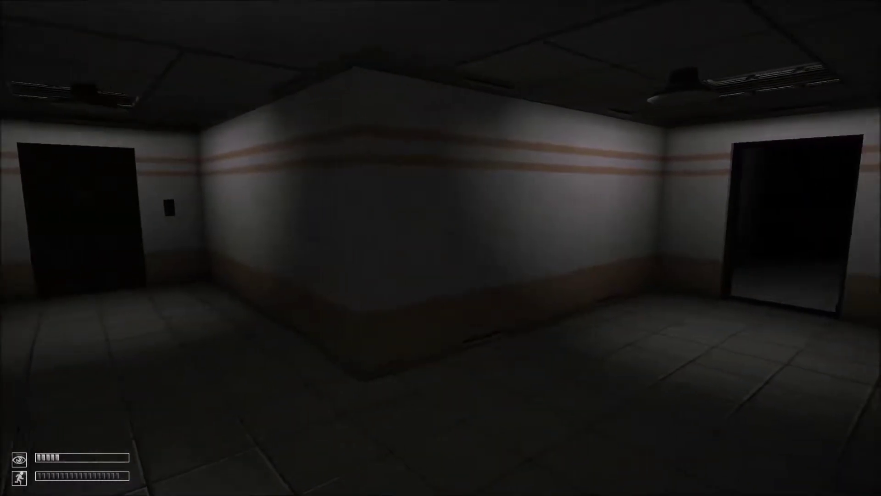
key(Tab)
click(437, 234)
key(w)
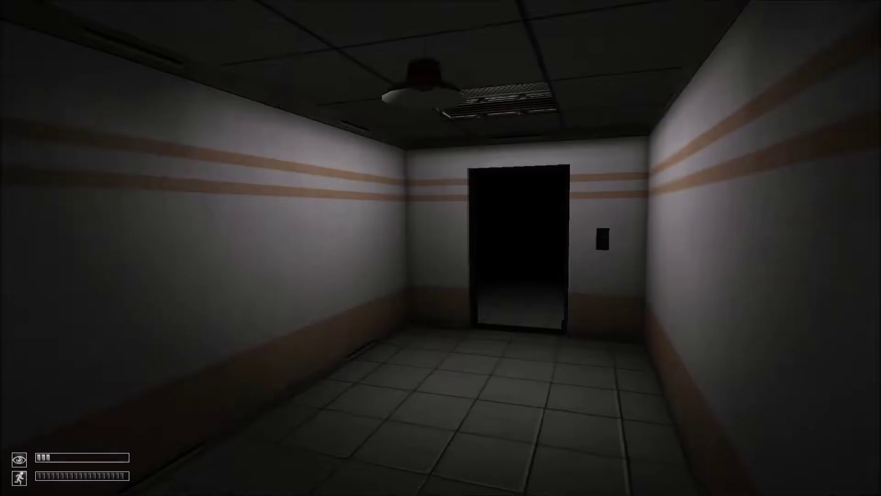
- Walk past the benches and through the office to the dark door, which won't budge
key(w)
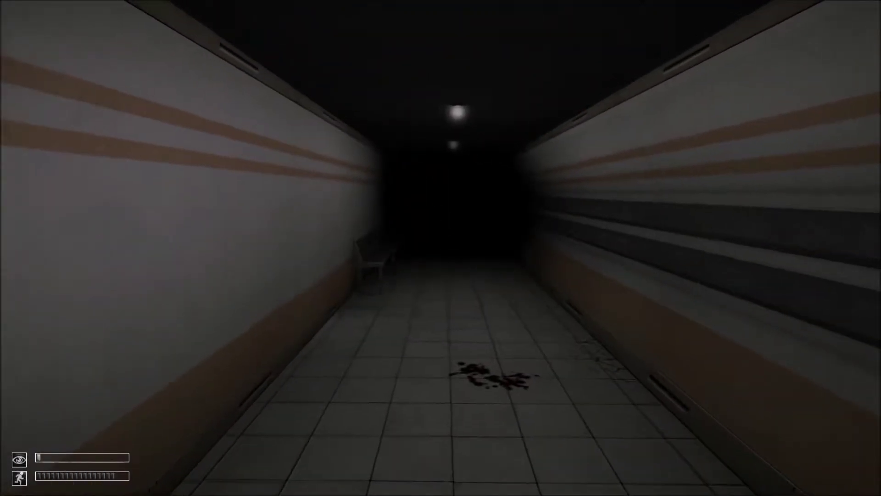
key(w)
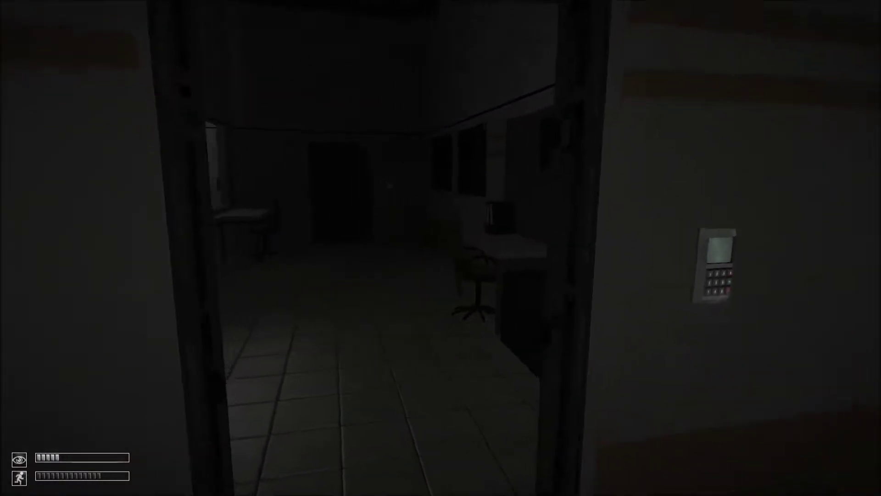
key(w)
key(shift+w)
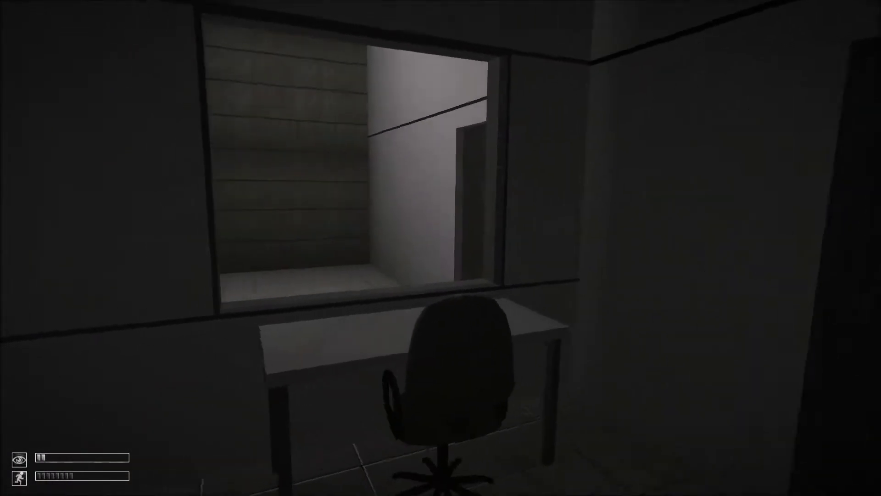
key(shift+w)
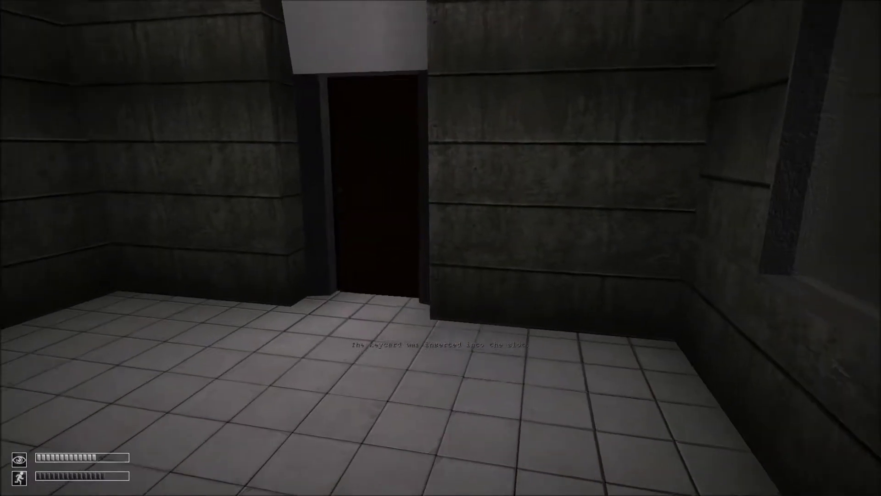
key(w)
click(441, 247)
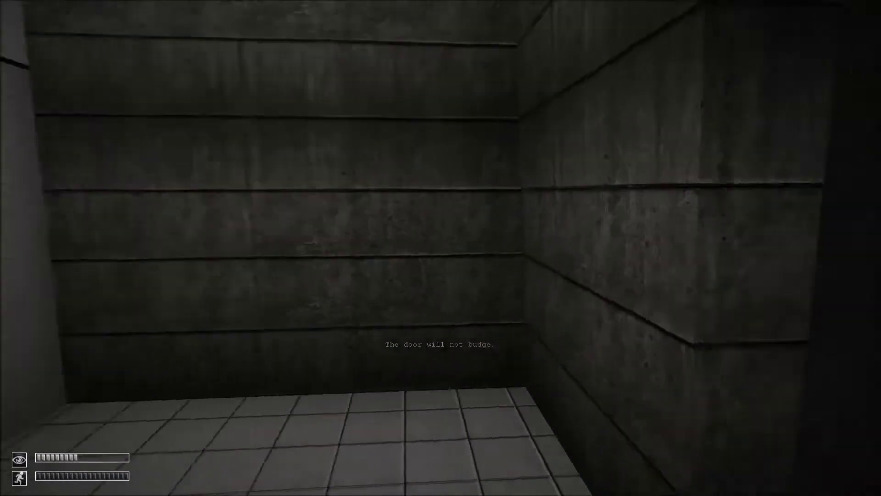
- Return to the other door, unlock it with the keycard, and walk into the dark lab
key(w)
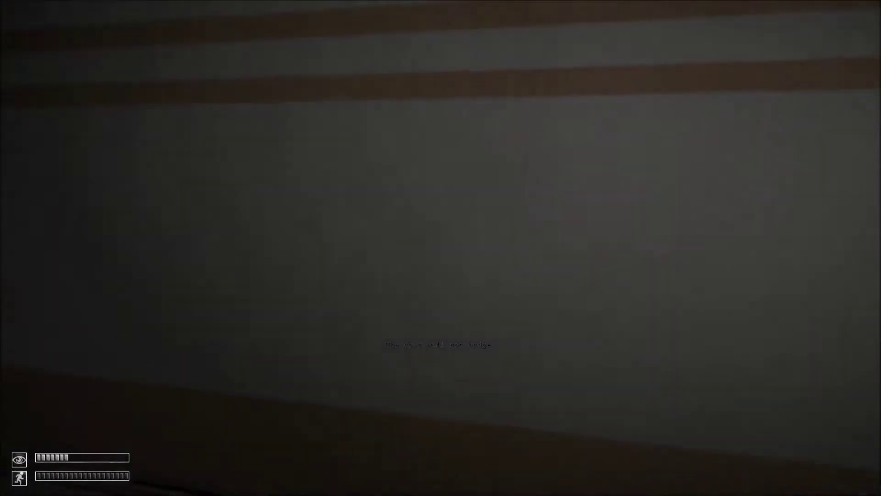
key(w)
key(w)
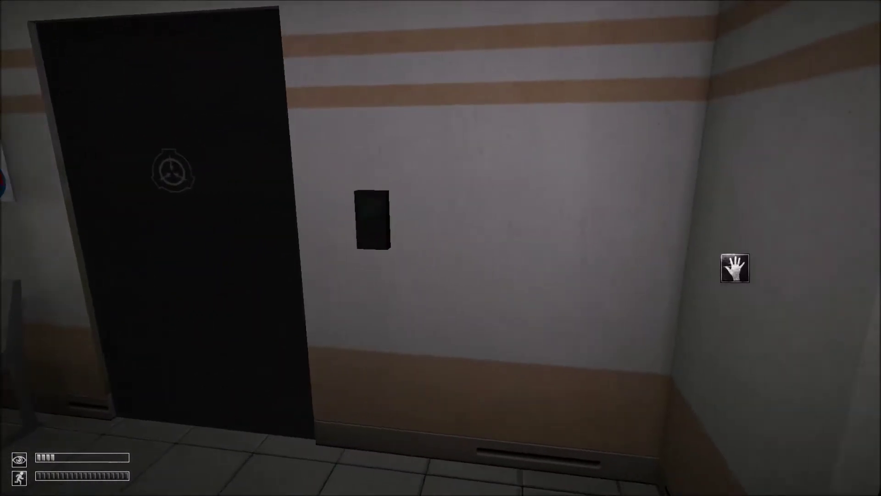
click(344, 296)
key(w)
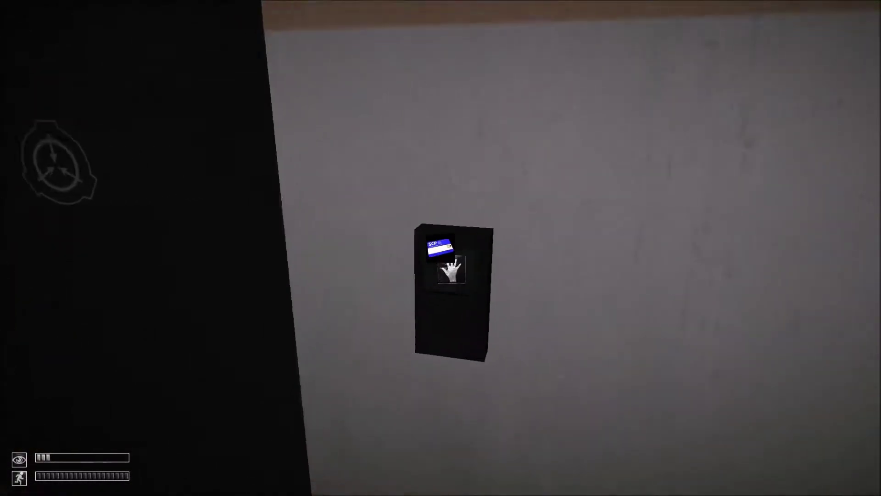
click(441, 248)
key(w)
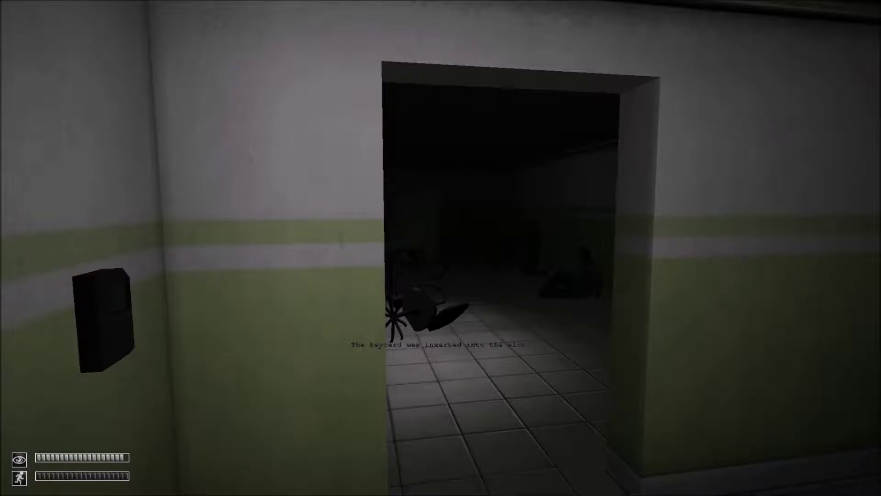
key(w)
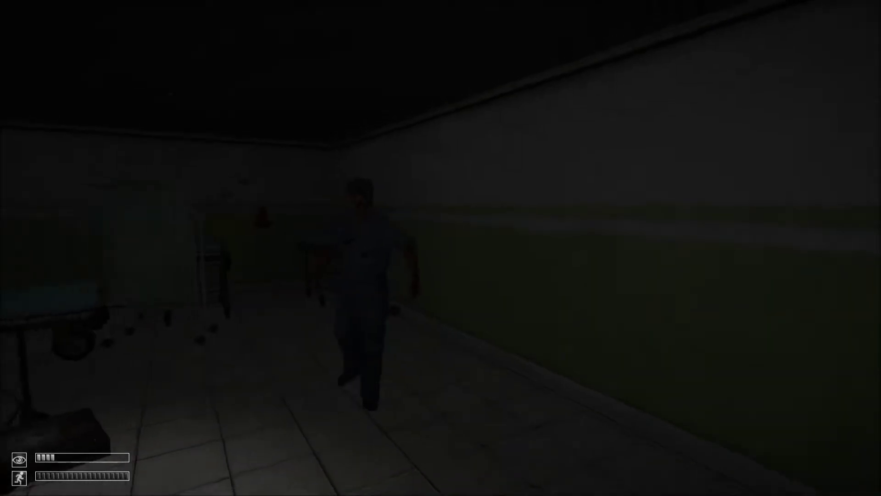
- Back out of the lab into the Medical Bay hallway, retreating from the figure in the doorway
key(s)
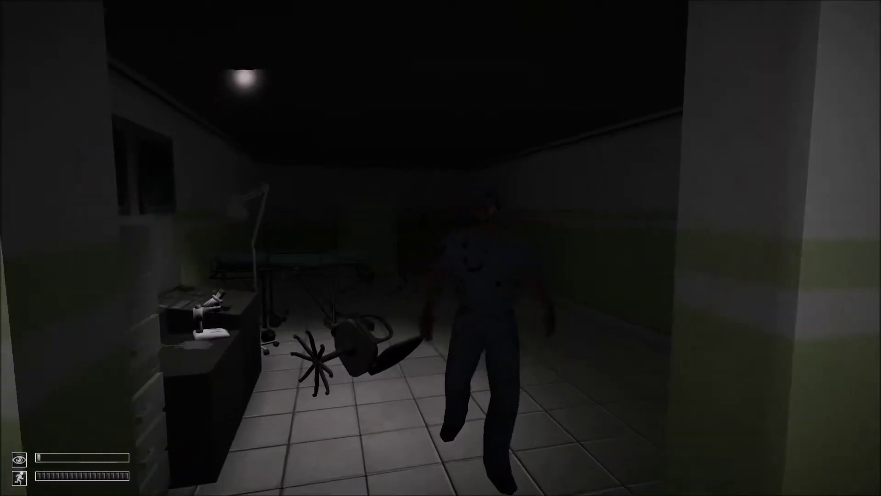
key(s)
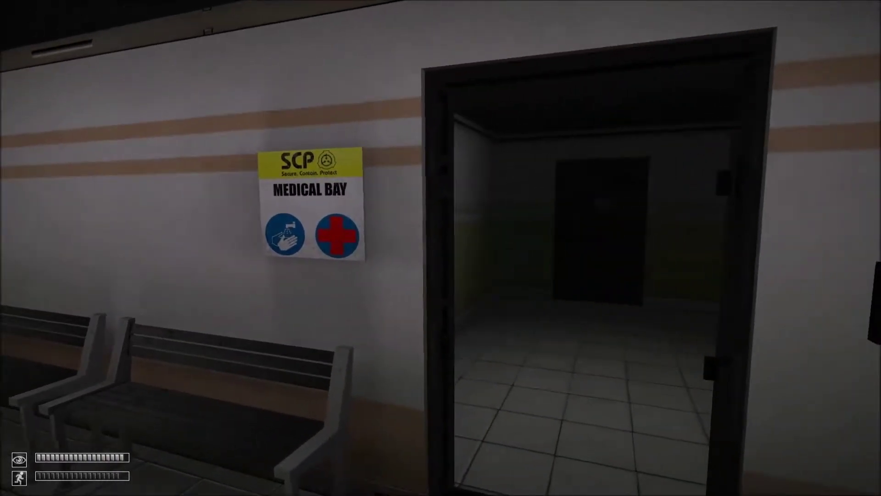
key(s)
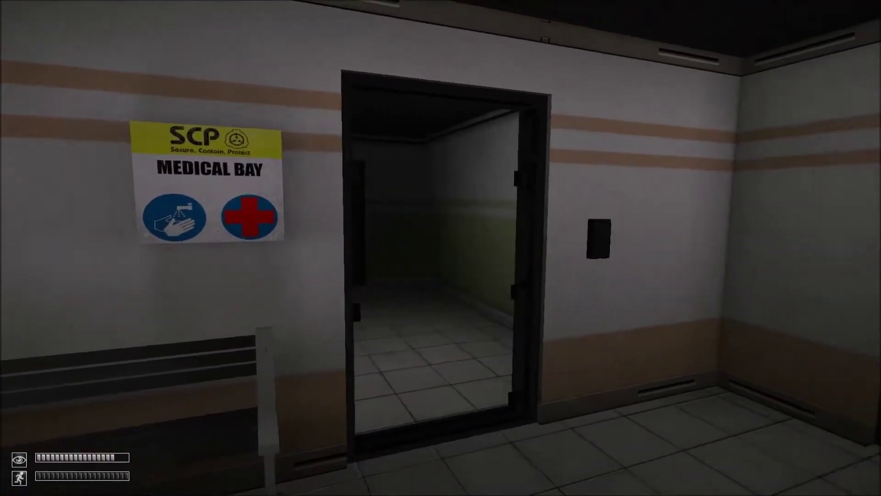
key(s)
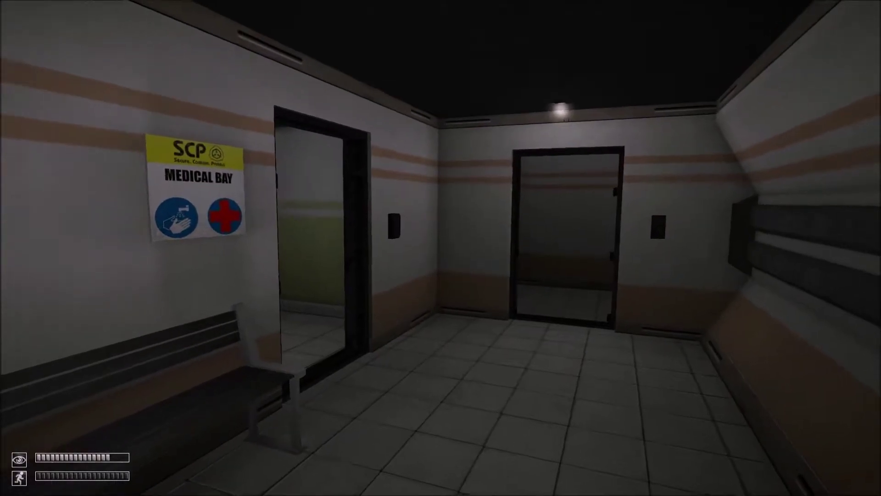
key(w)
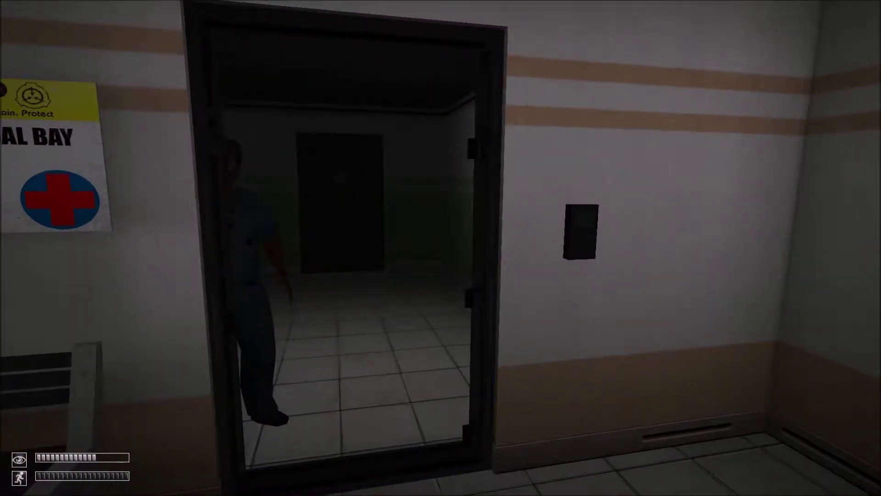
key(w)
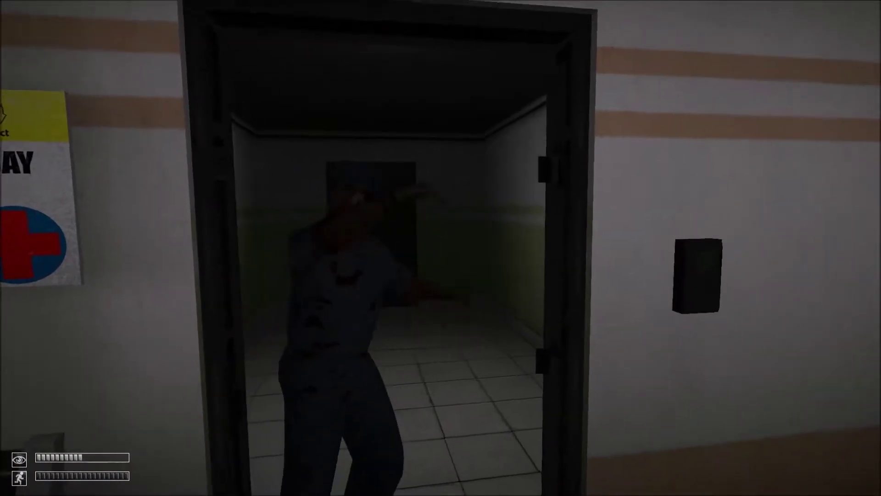
key(s)
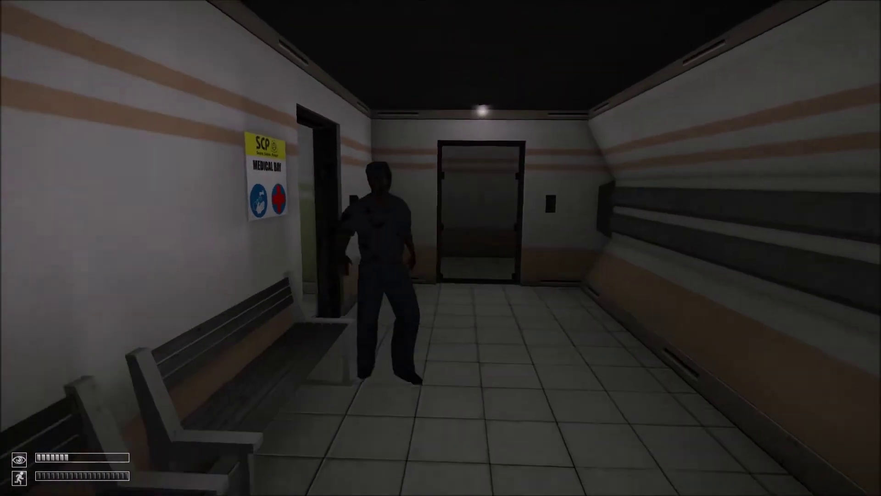
- Go through the side doorway, walk up to the elevator, and head back to the medical bay doors
key(w)
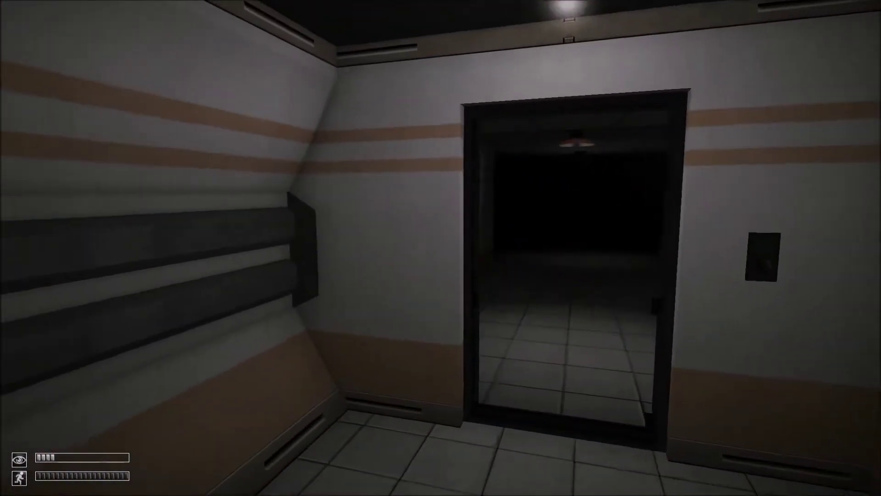
key(w)
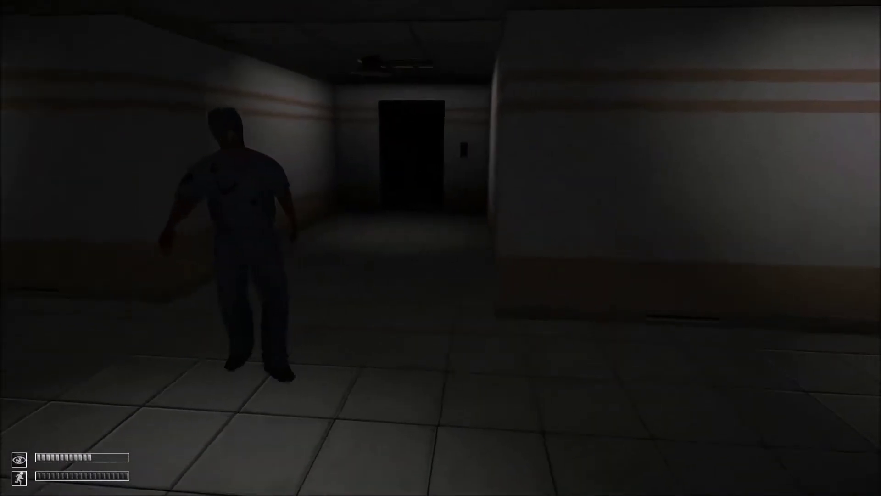
key(w)
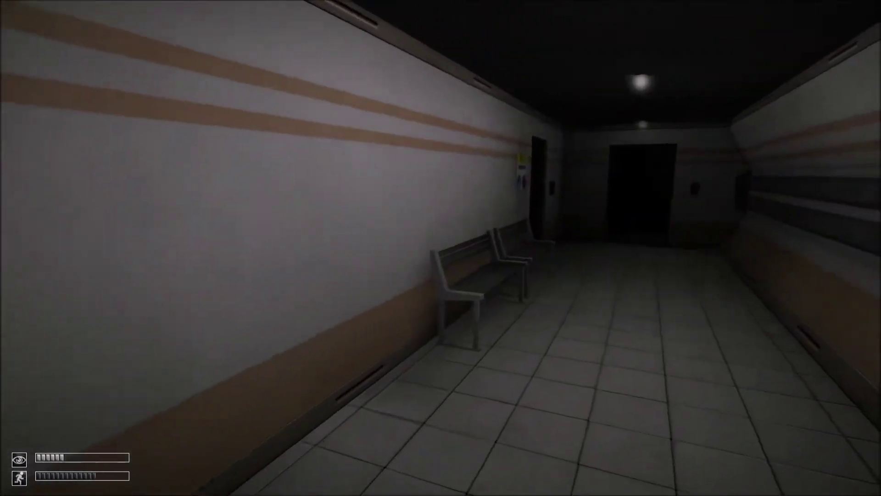
key(w)
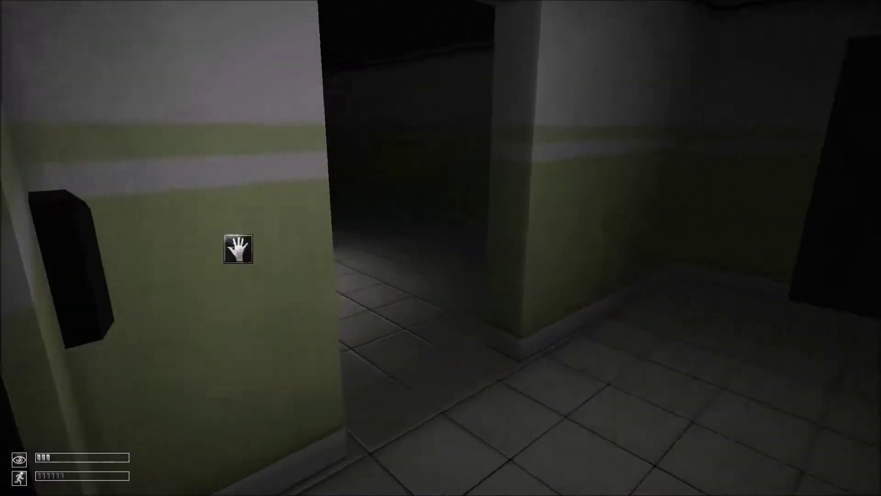
- Unlock the medical room with the keycard, walk in, and try to take the desk syringe
key(Tab)
click(342, 303)
click(440, 248)
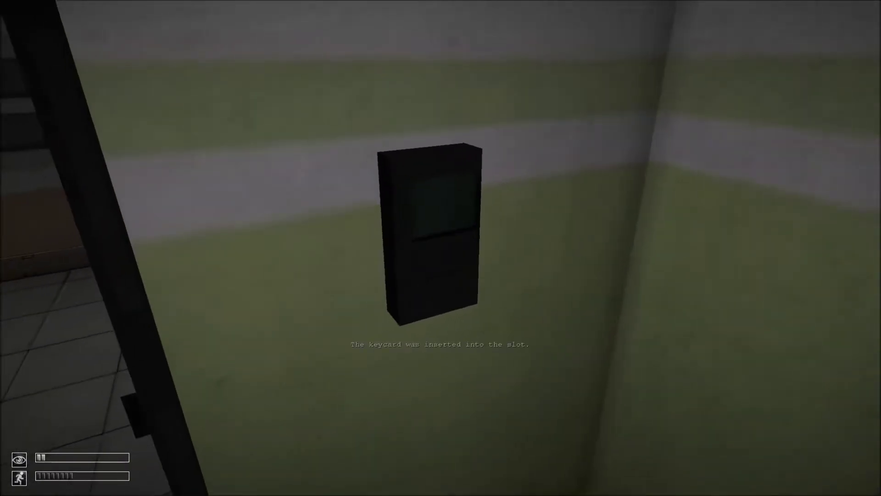
key(w)
key(w)
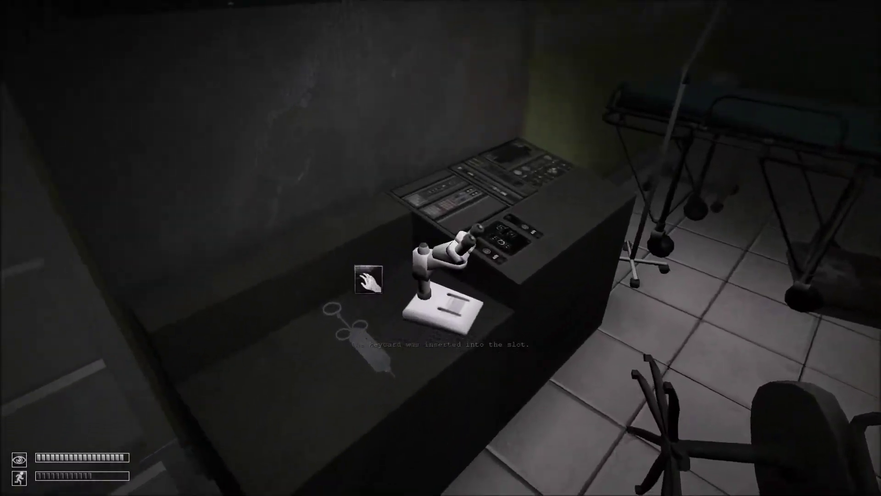
click(440, 248)
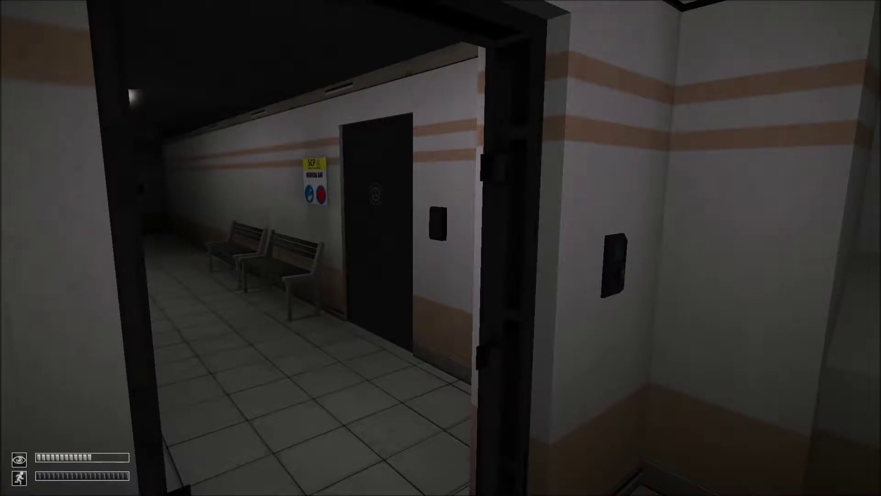
- Walk back through the hallway and bench room into the dark cubicle office, then equip the S-NAV
key(w)
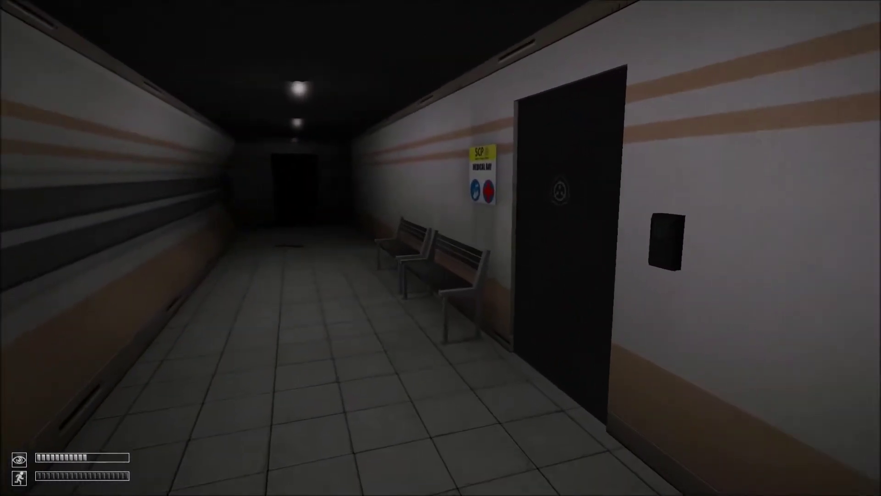
key(w)
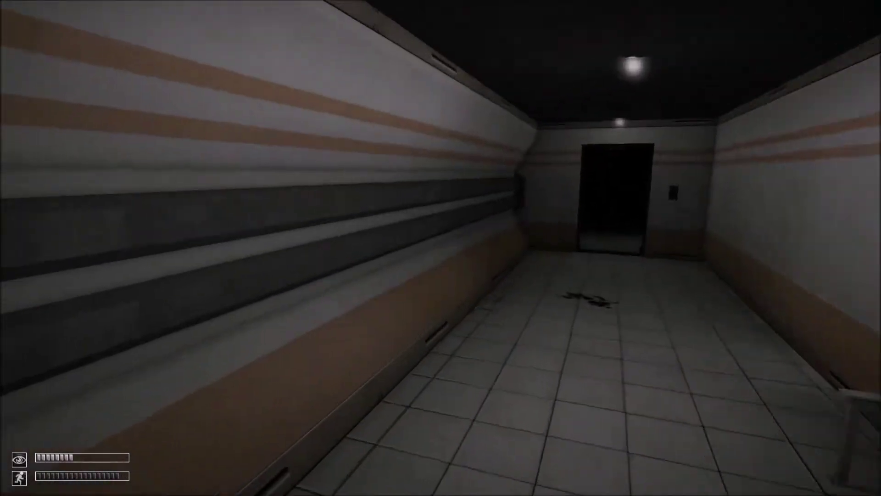
key(w)
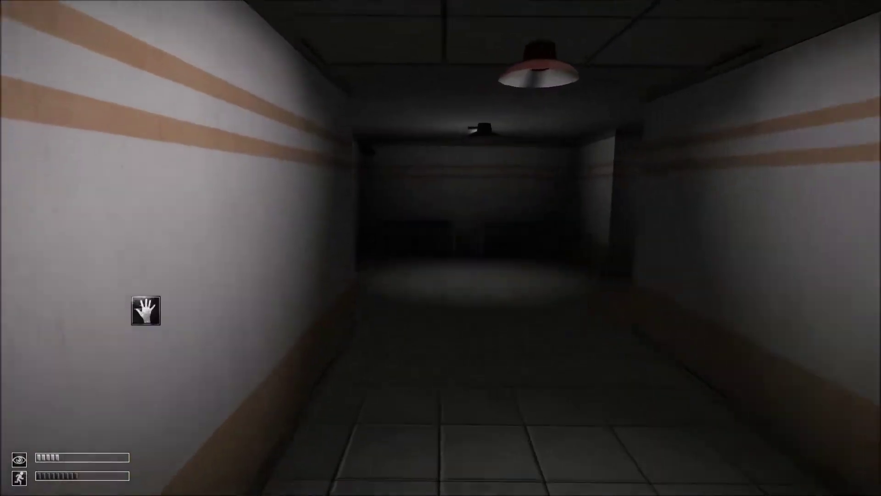
key(w)
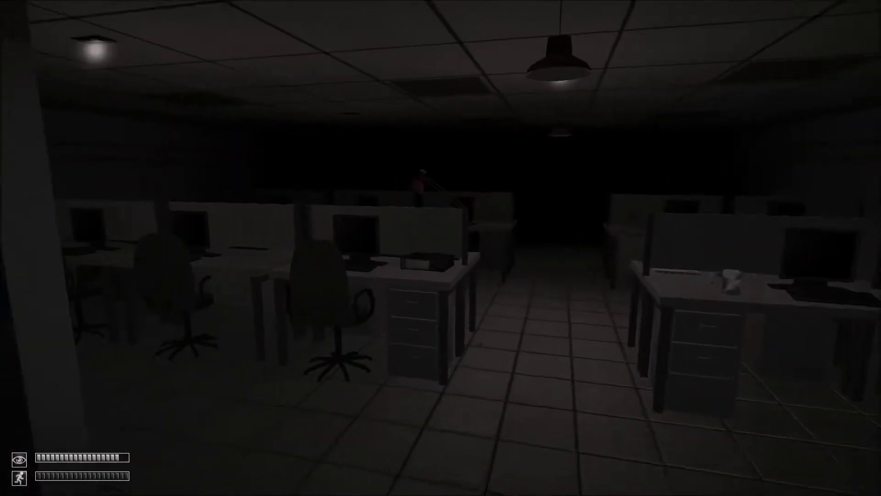
key(w)
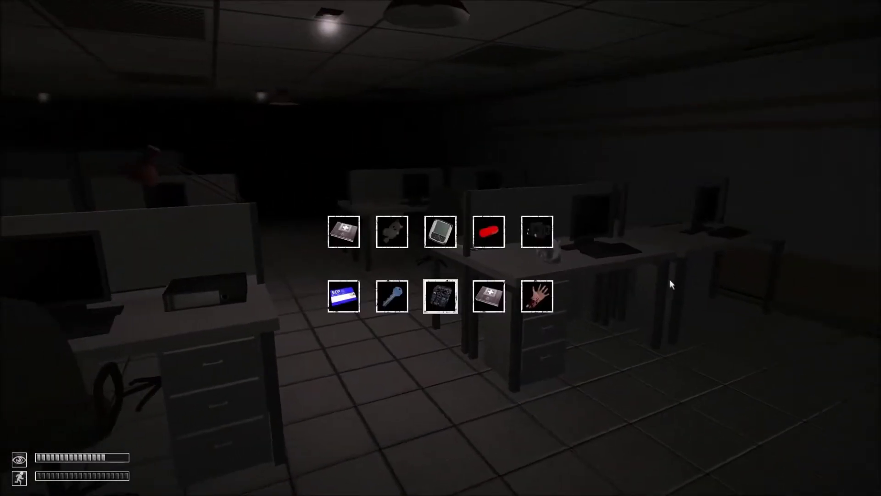
click(438, 241)
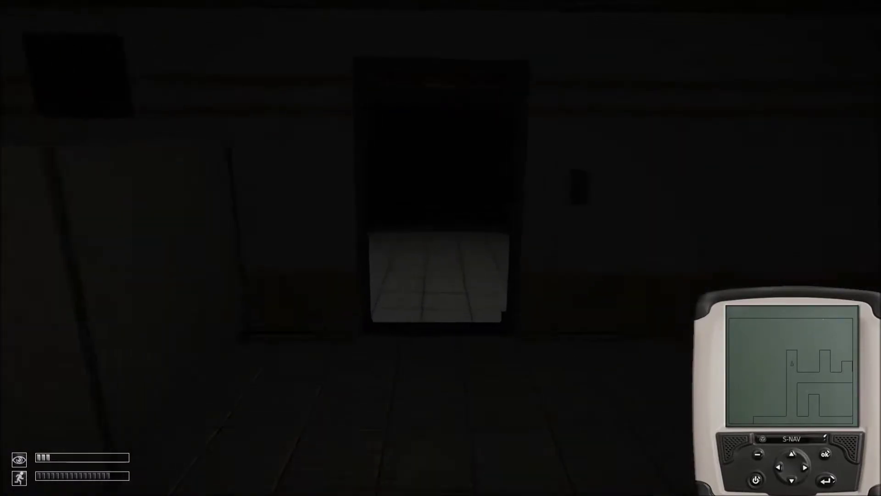
- Insert the Omni keycard into the wall reader, press its button, and enter the tiled hall
key(w)
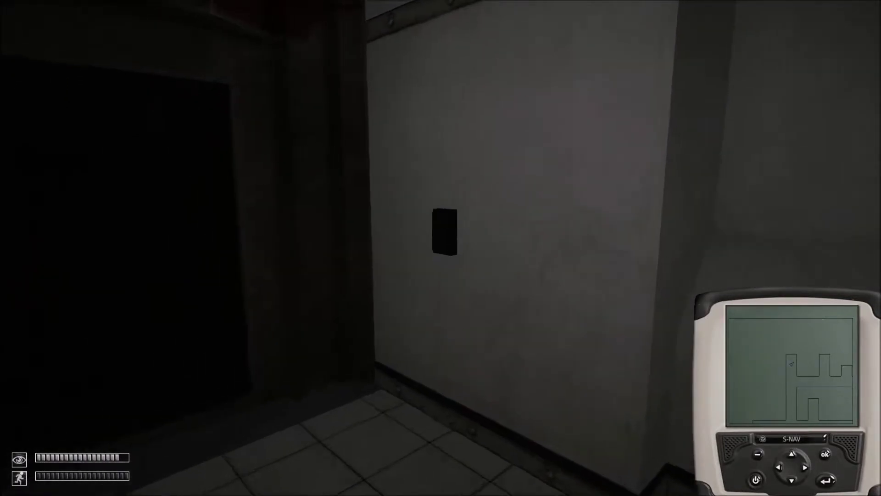
key(Tab)
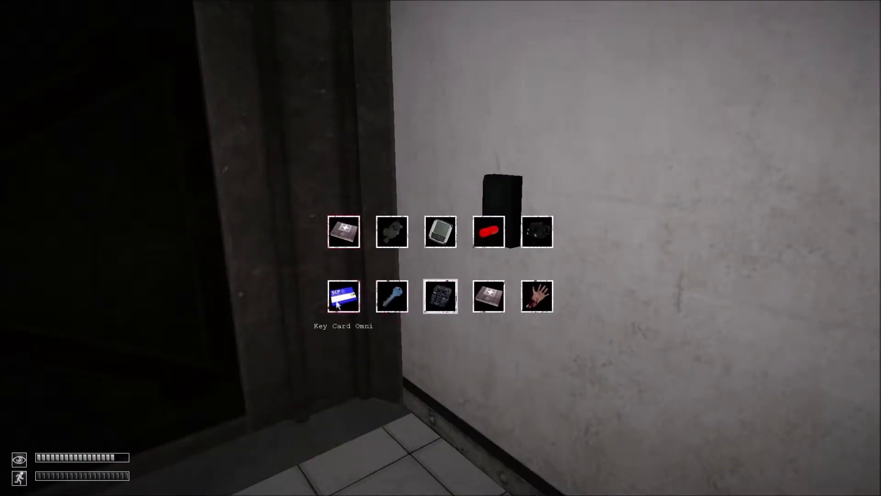
click(441, 248)
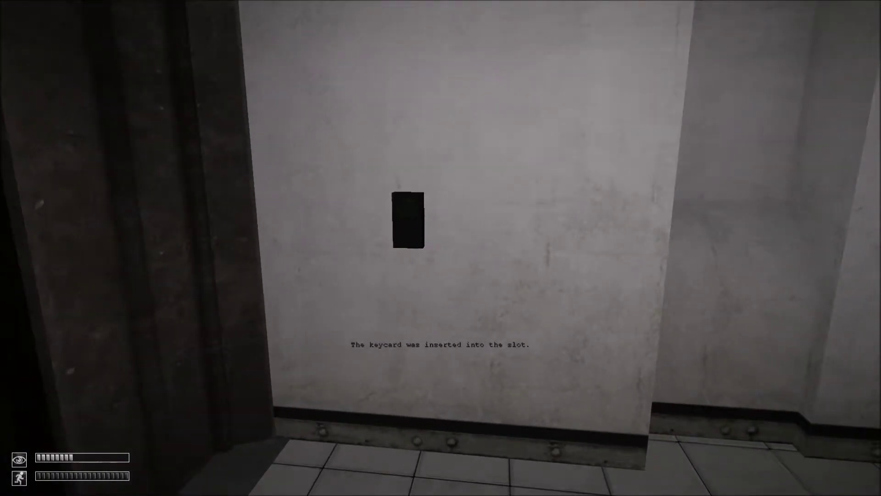
key(Tab)
click(359, 304)
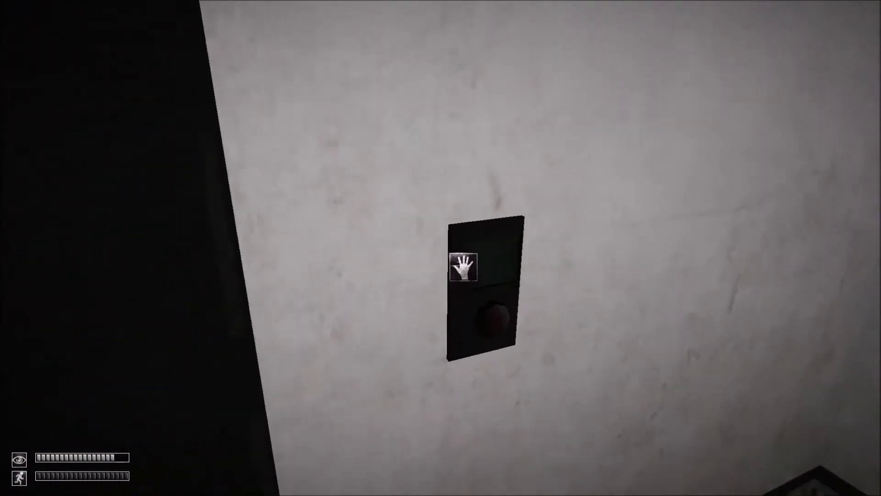
click(463, 266)
key(w)
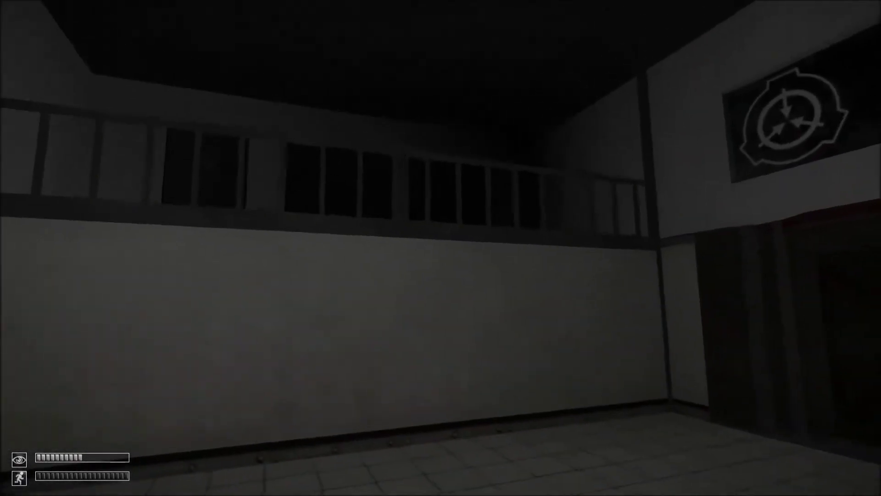
- Walk past the Gate B sign and ride the elevator up
key(w)
key(w)
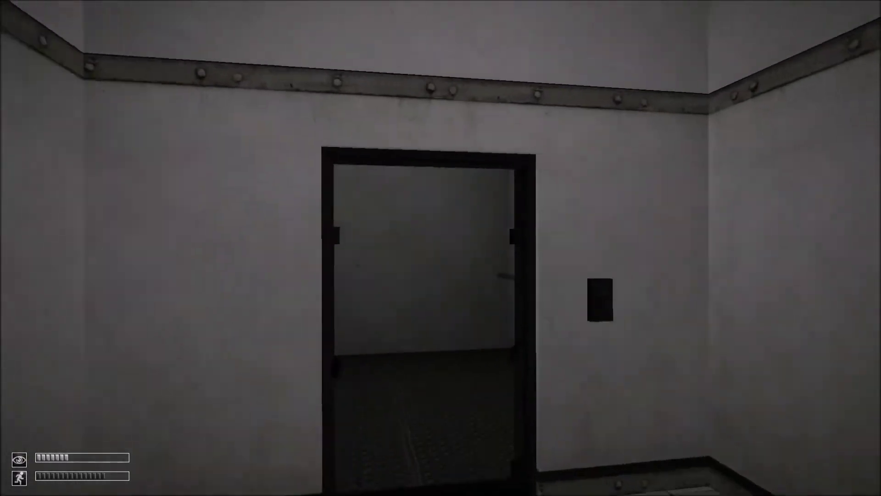
key(w)
key(s)
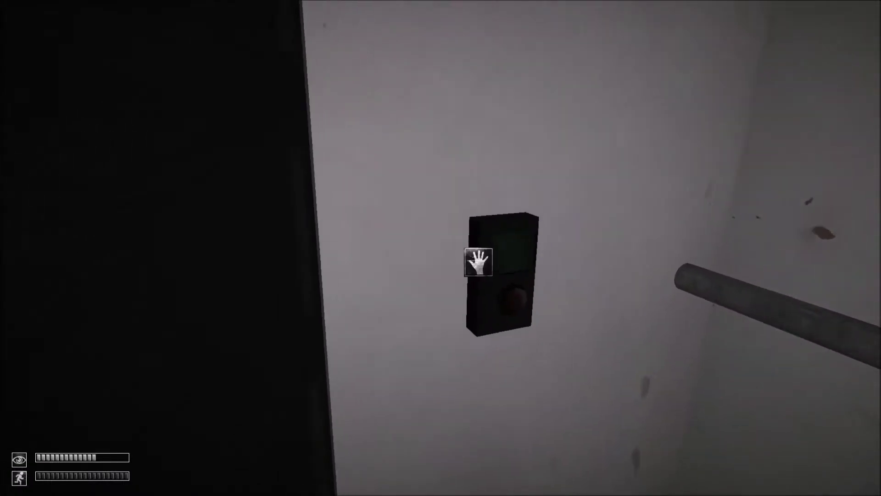
- Cross the large tiled room to the Gate B door and bring up the developer console
key(w)
key(shift+w)
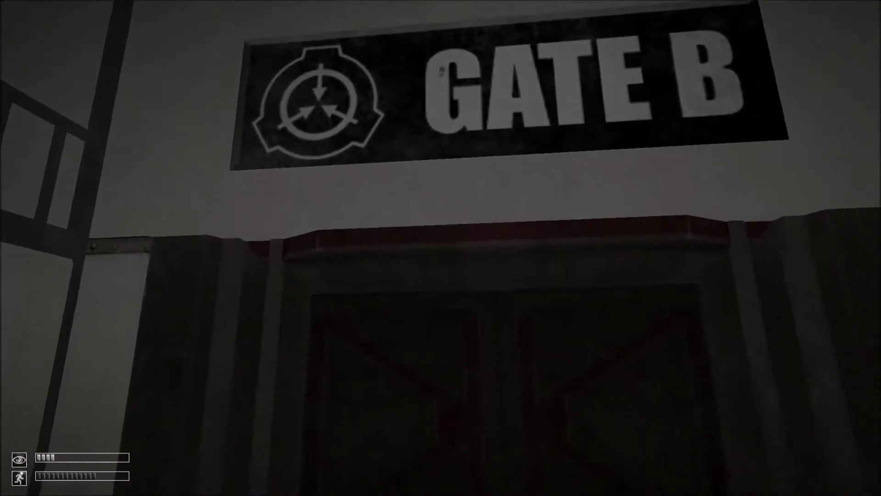
key(s)
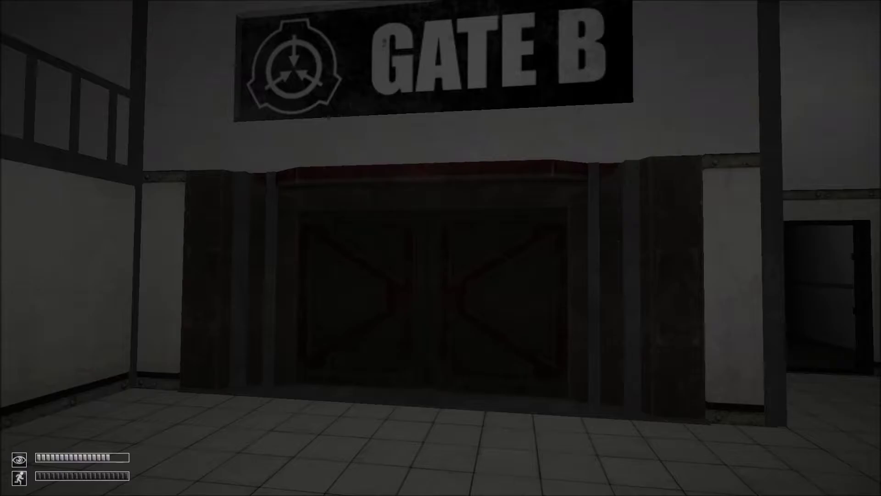
key(F3)
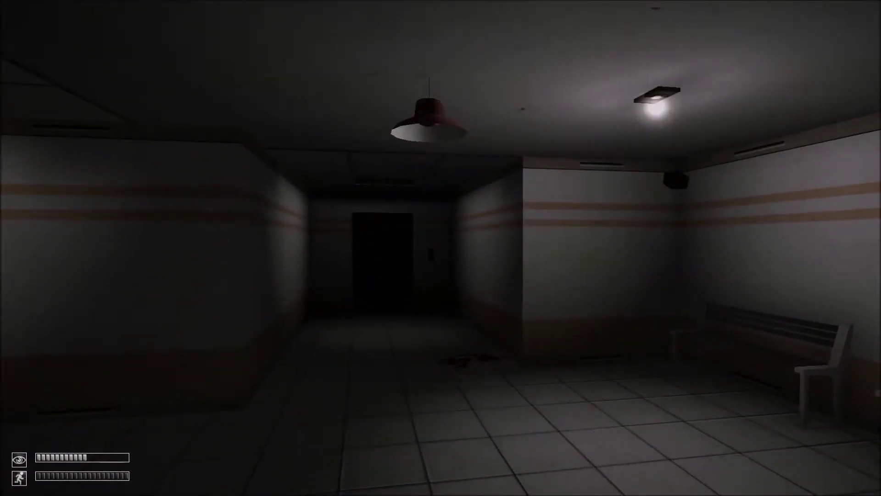
- Open the door at the corridor end onto the dark corridor
key(w)
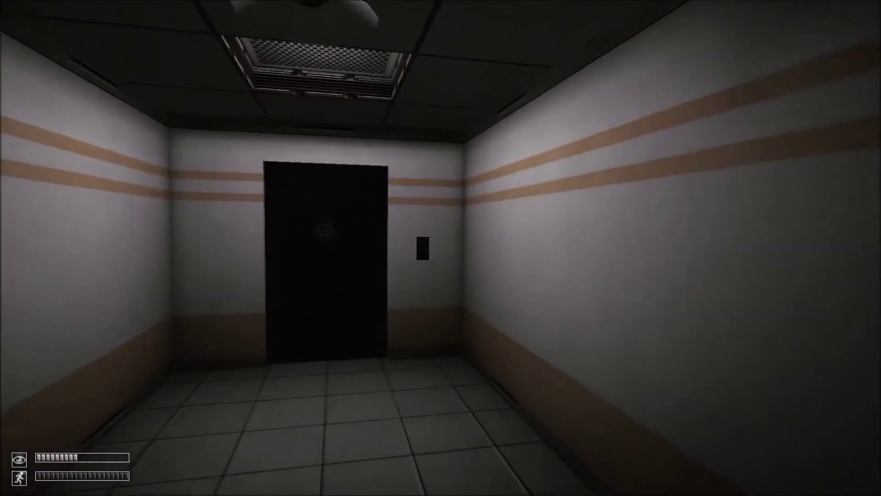
key(w)
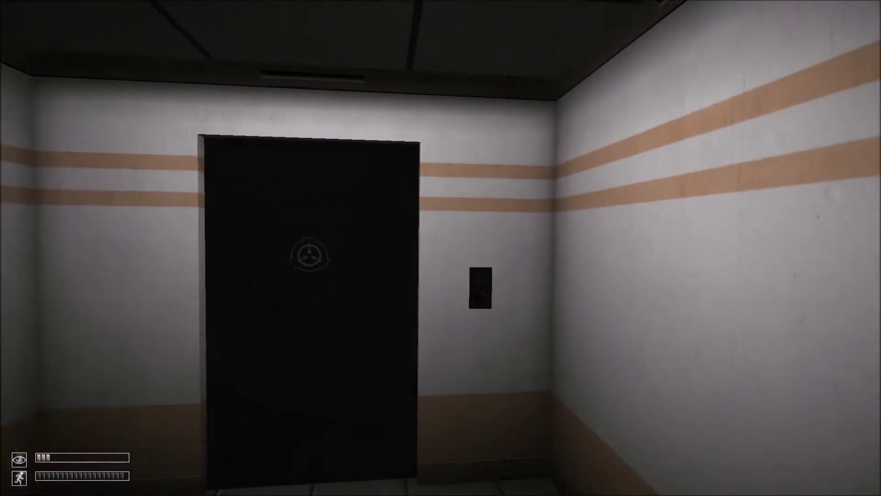
key(w)
click(441, 247)
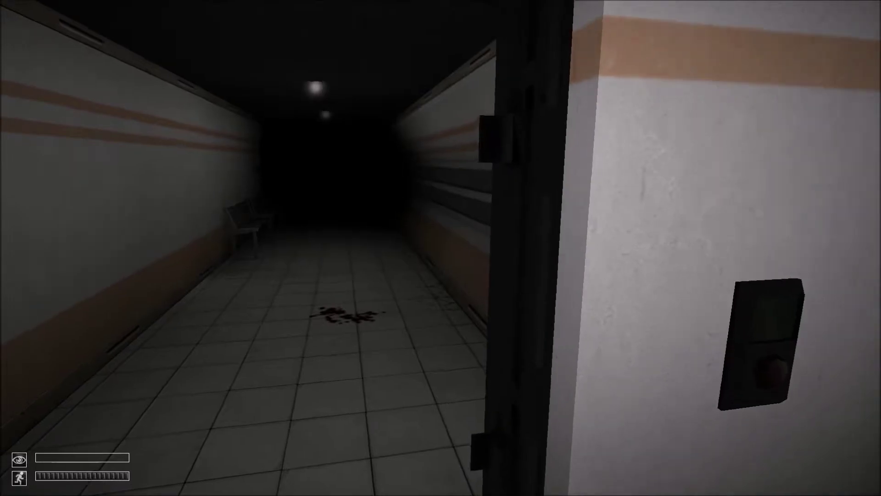
- Explore the long dark side corridor to the elevator room and call the elevator
key(w)
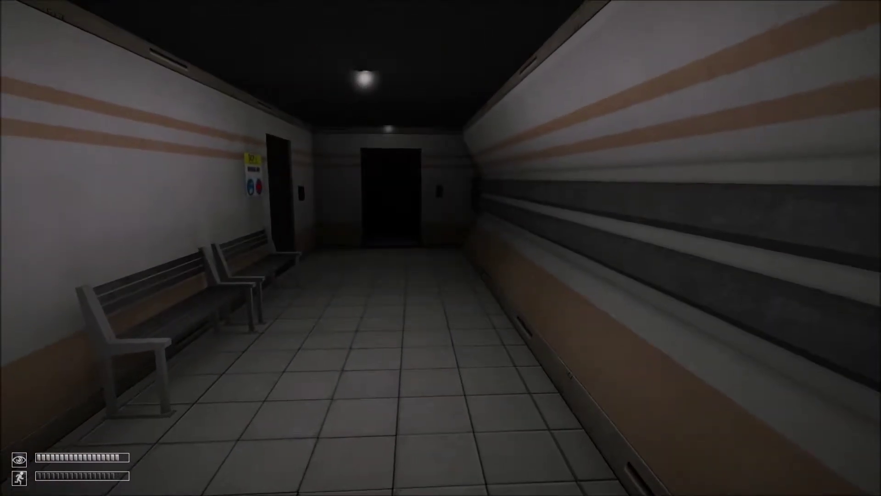
key(w)
key(w)
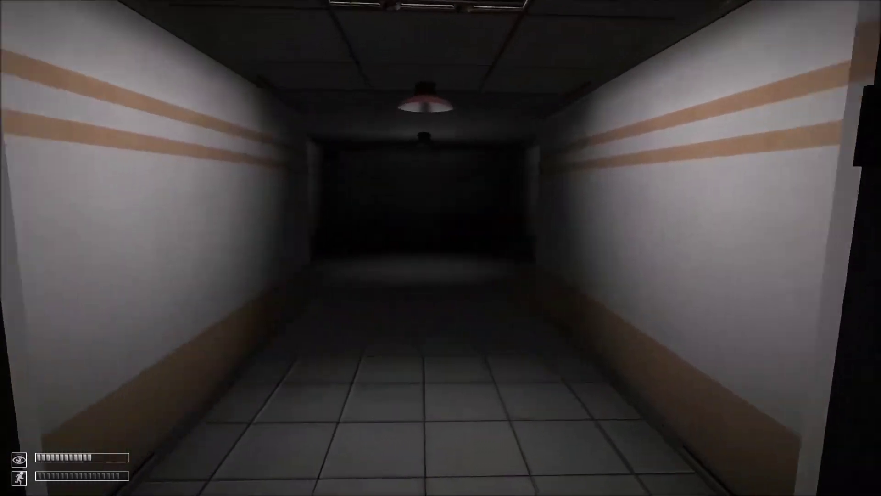
key(w)
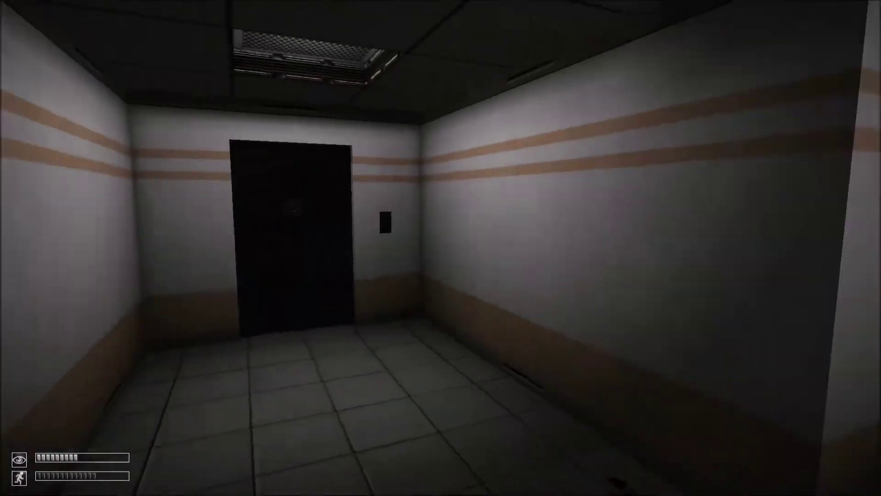
key(w)
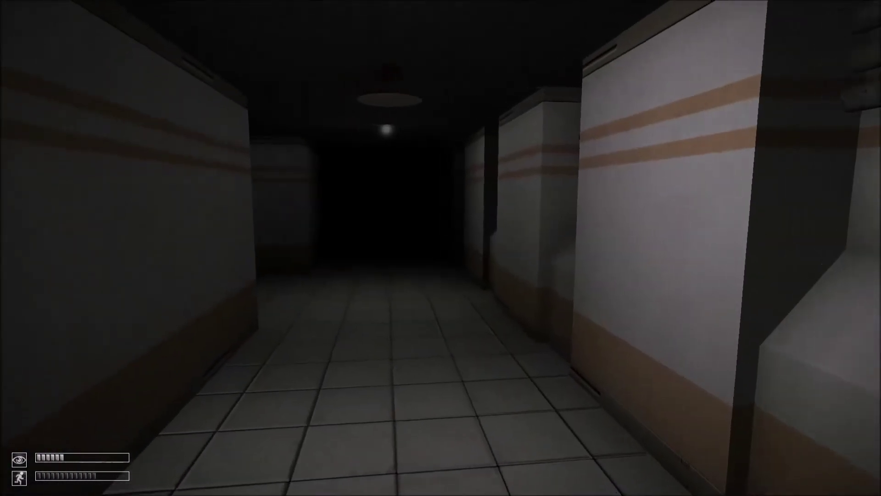
key(w)
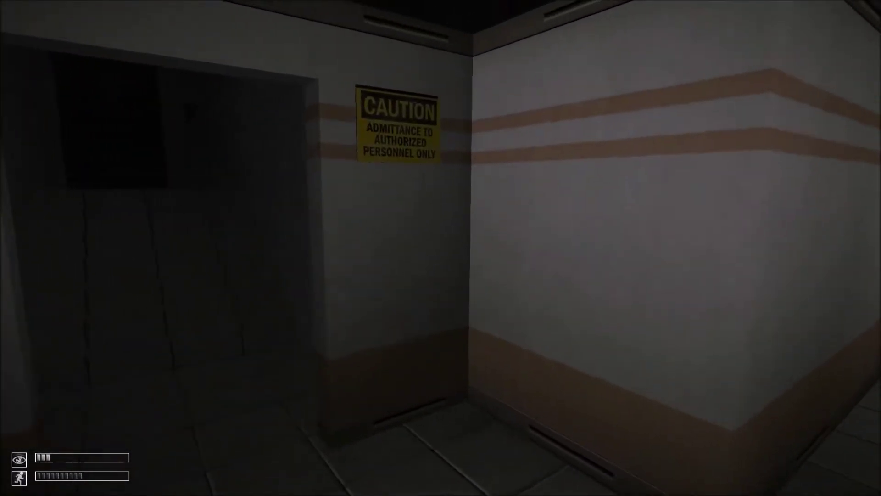
key(w)
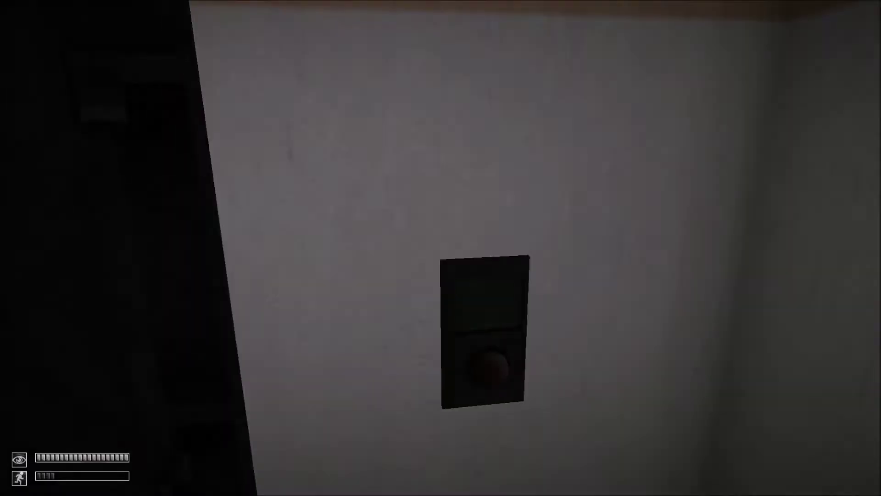
click(441, 248)
- Walk past the office to the corridor-end panel and open the next door
key(w)
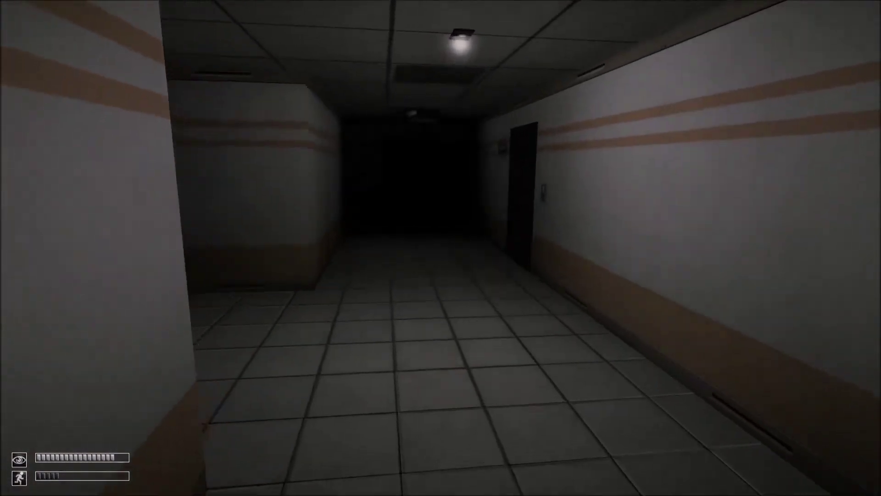
key(w)
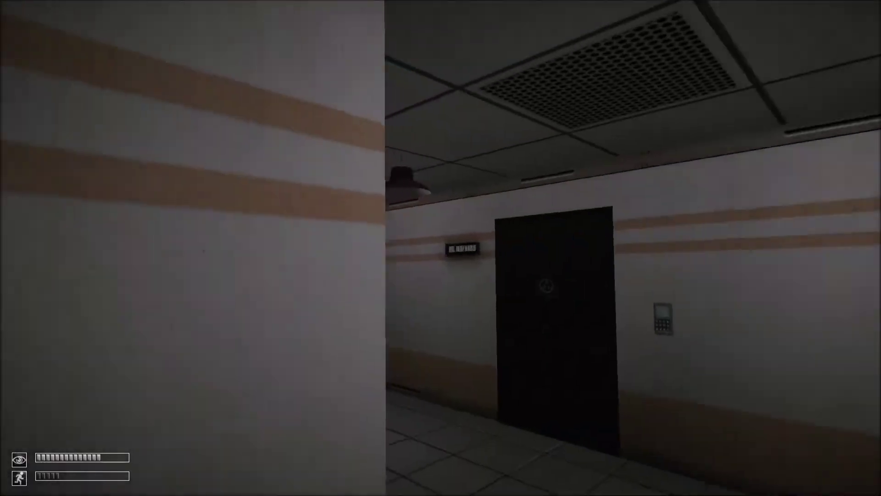
key(w)
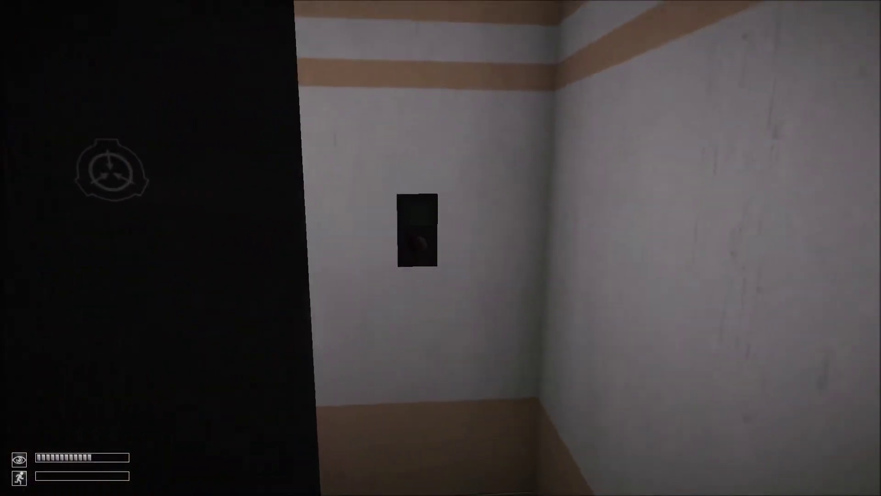
key(w)
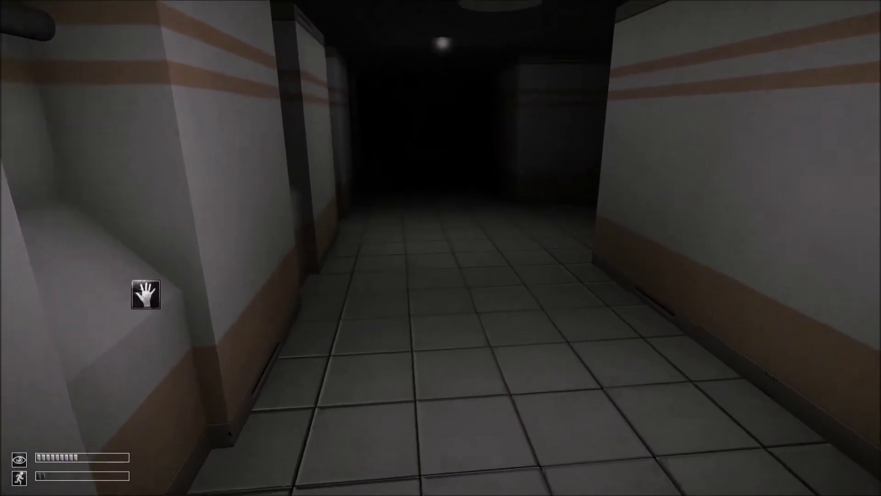
key(w)
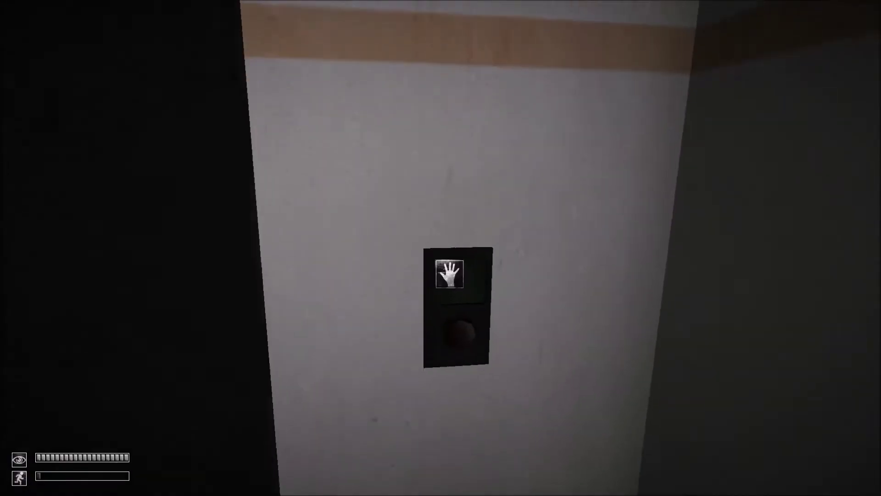
click(441, 247)
- Cross the short hallway and open the dark door to the next corridor
key(w)
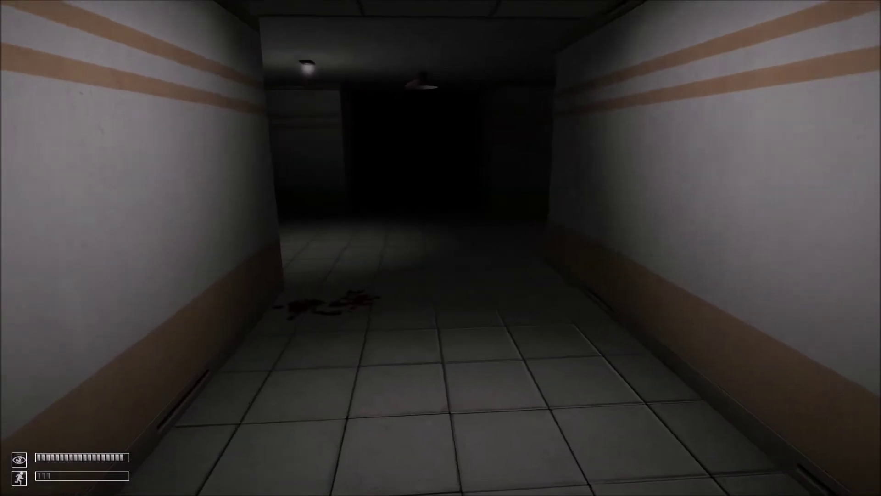
key(w)
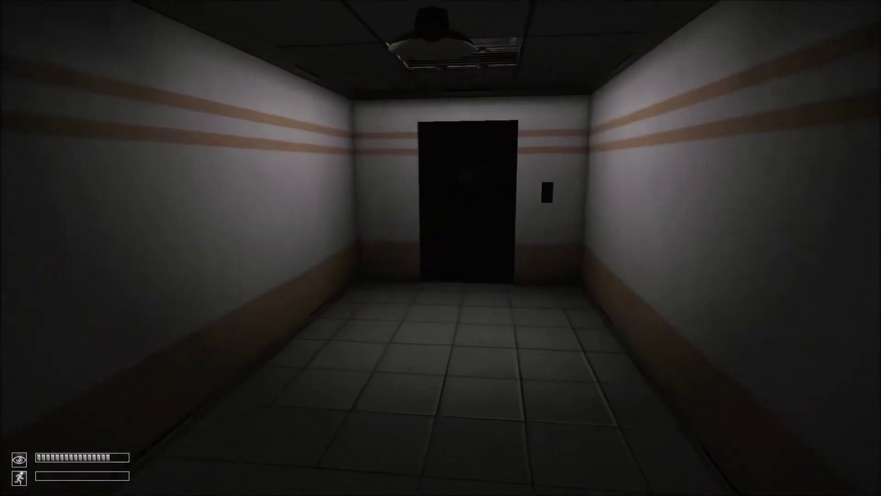
key(w)
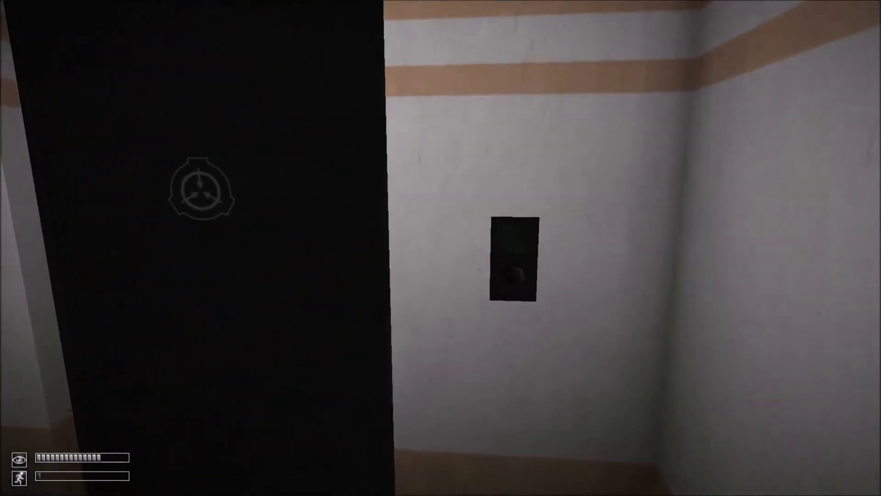
click(440, 248)
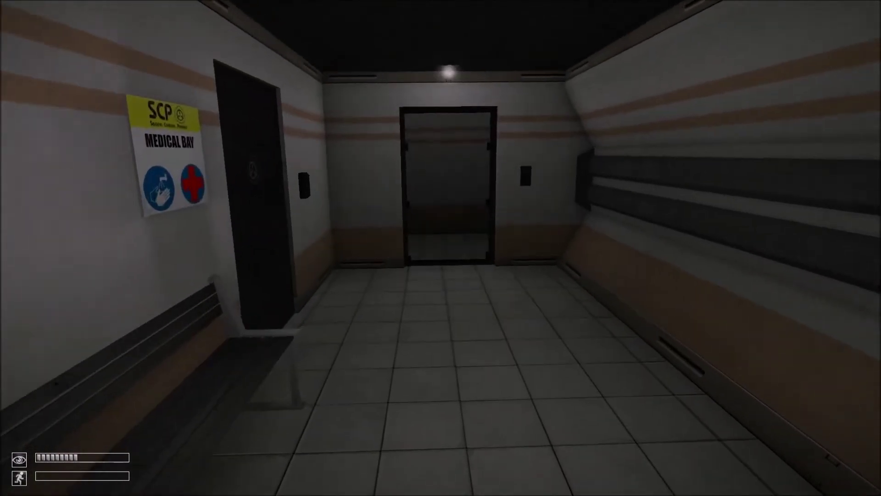
- Pass the glass door into the concrete-walled room and approach its wall keypad
key(w)
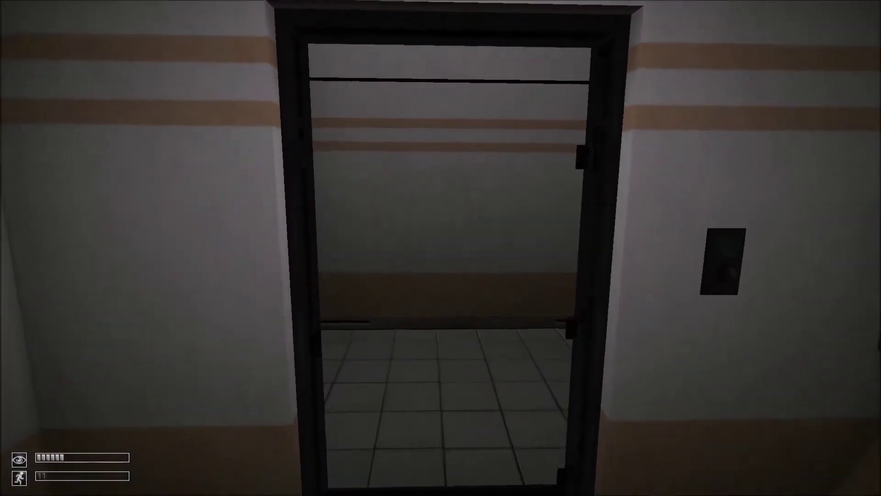
key(w)
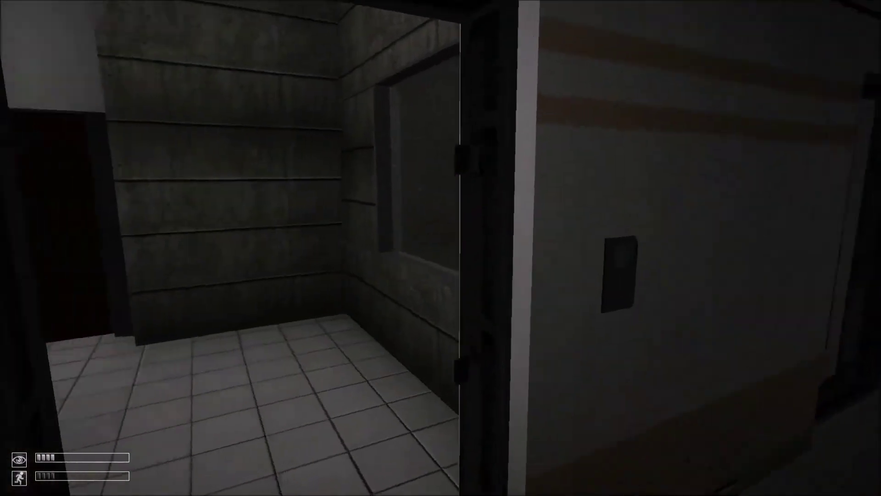
key(w)
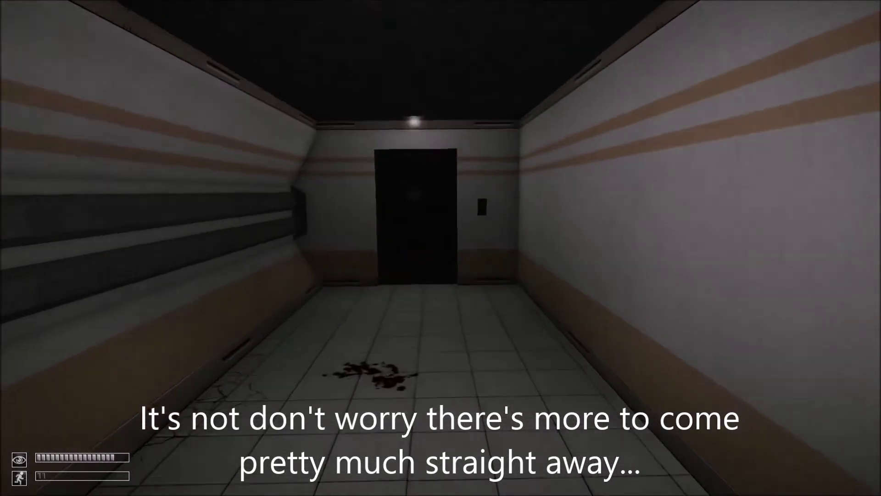
- Open the door from its wall panel and walk down the corridor
key(w)
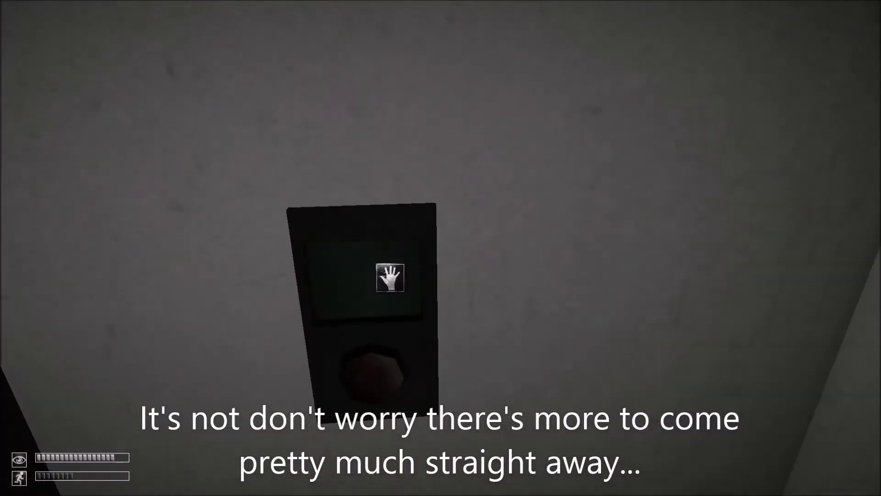
click(390, 276)
key(w)
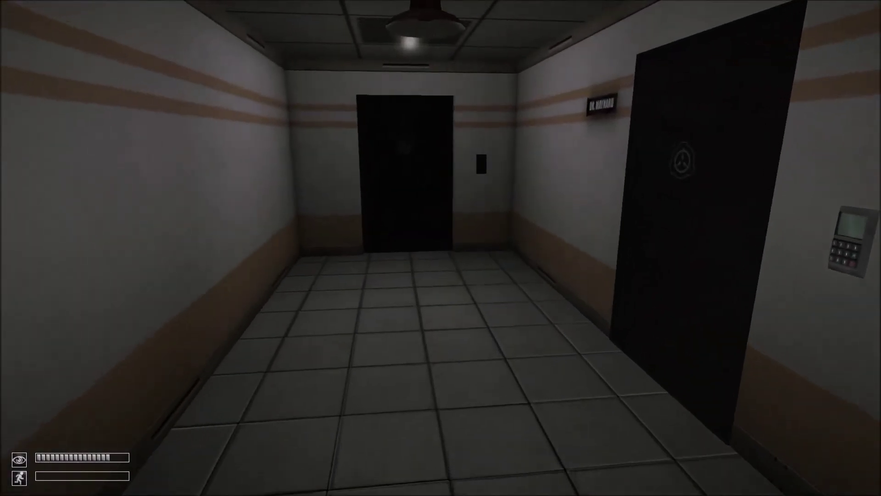
- Pass Dr. Harp's corridor and reach the authorized-personnel-only door's panel
key(w)
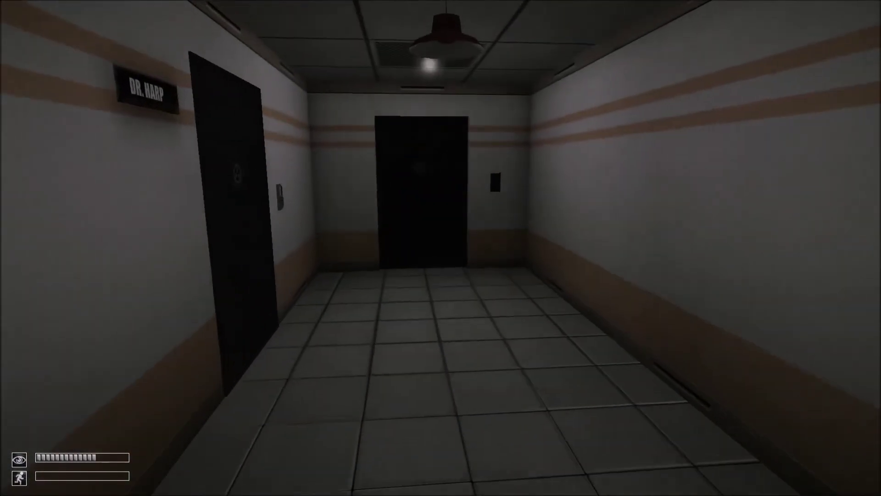
key(w)
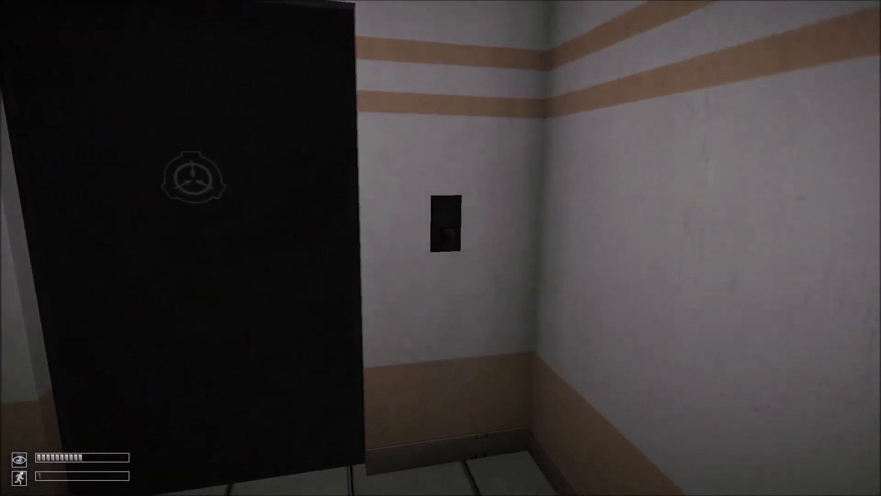
click(441, 248)
key(w)
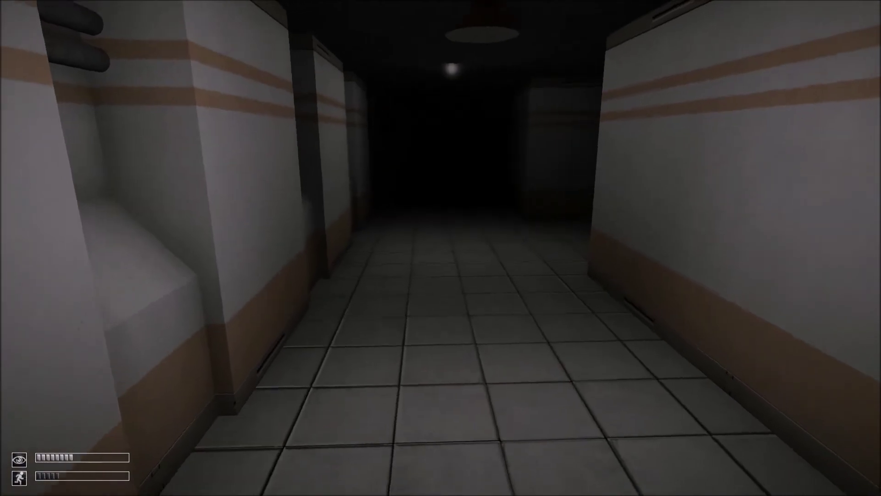
key(w)
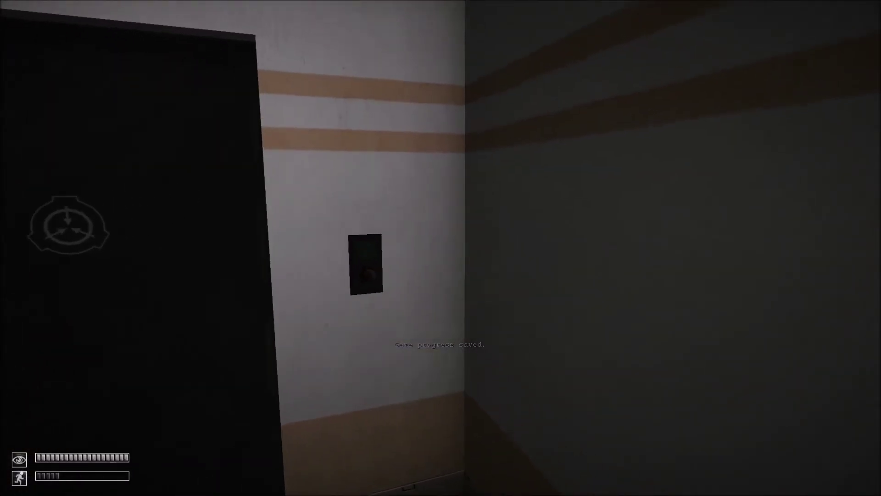
key(w)
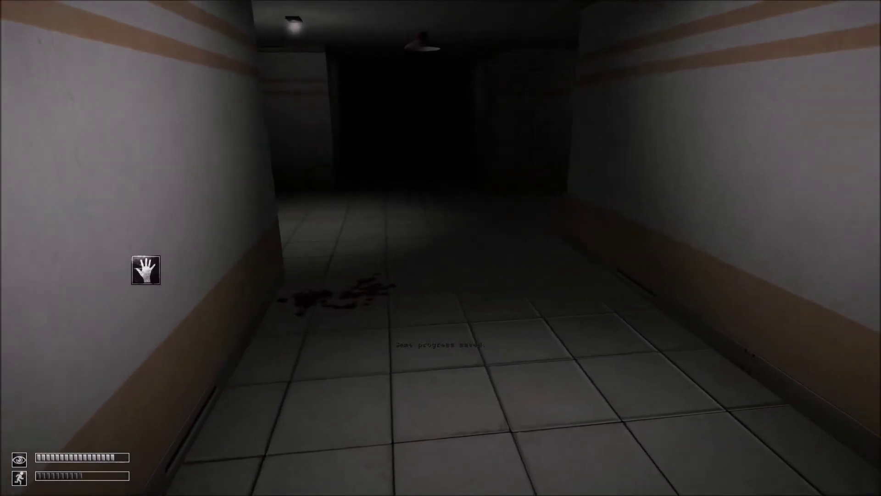